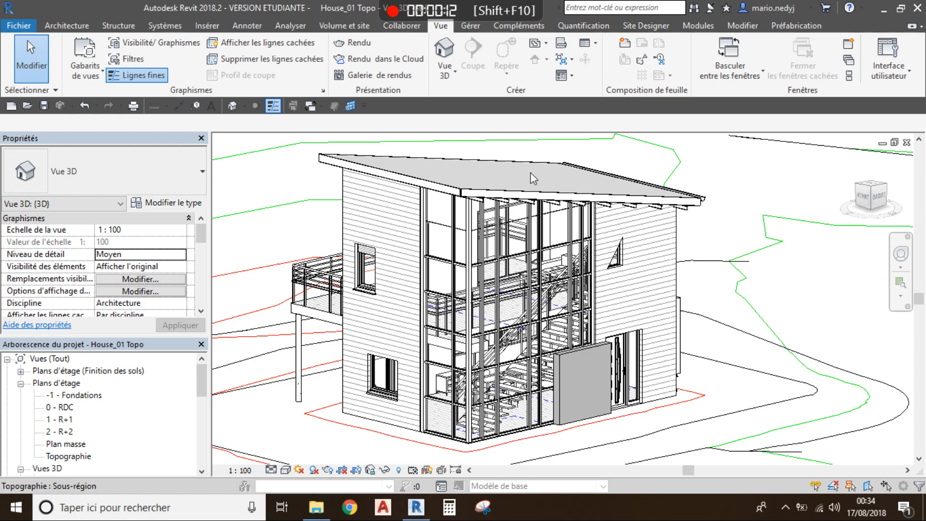
{"action": "left_click", "coordinate": [567, 194]}
{"action": "scroll", "coordinate": [569, 231], "scroll_direction": "down", "scroll_amount": 3}
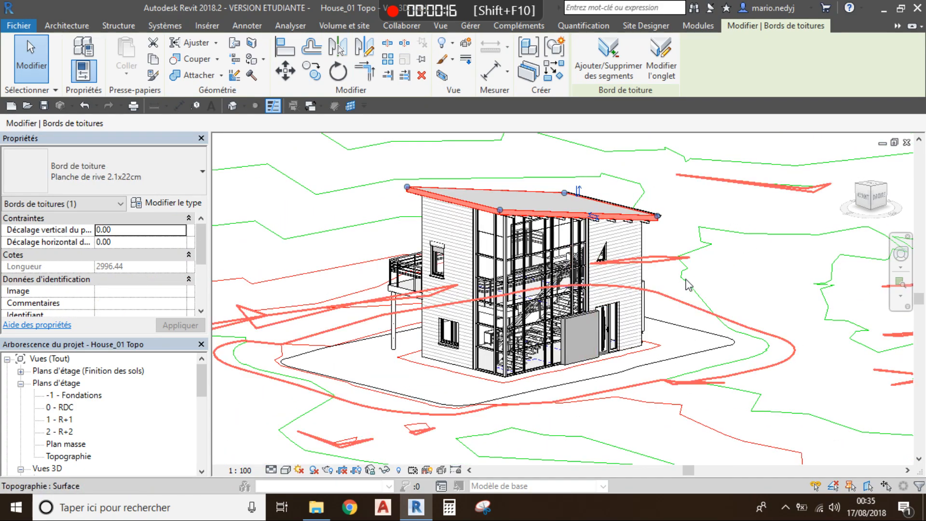
{"action": "scroll", "coordinate": [689, 285], "scroll_direction": "up", "scroll_amount": 3}
{"action": "middle_click_drag", "start_coordinate": [688, 292], "coordinate": [762, 299], "text": "shift"}
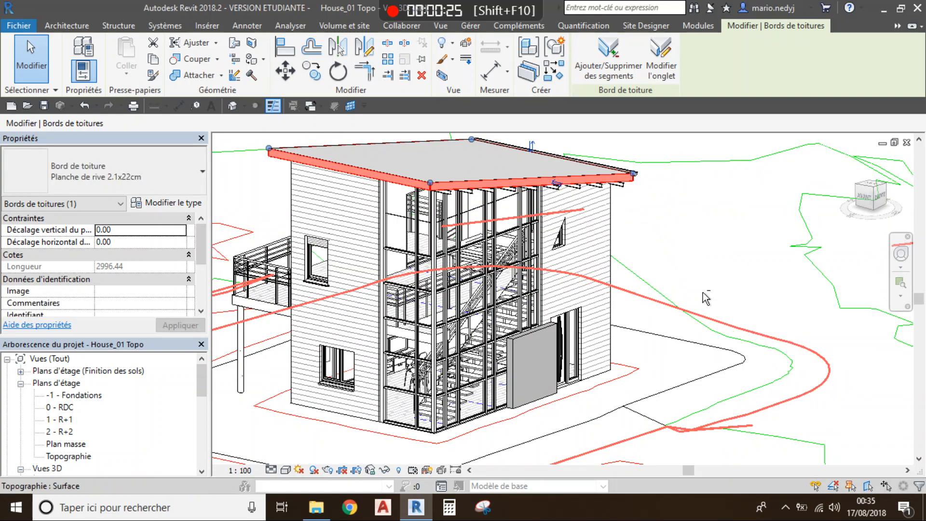
{"action": "left_click", "coordinate": [34, 70]}
{"action": "middle_click_drag", "start_coordinate": [483, 280], "coordinate": [640, 316], "text": "shift"}
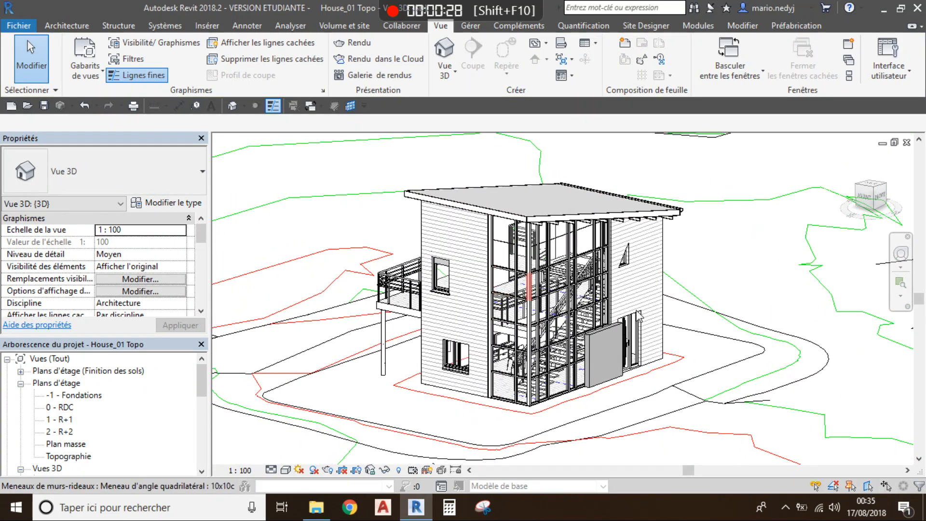
{"action": "scroll", "coordinate": [639, 316], "scroll_direction": "up", "scroll_amount": 2}
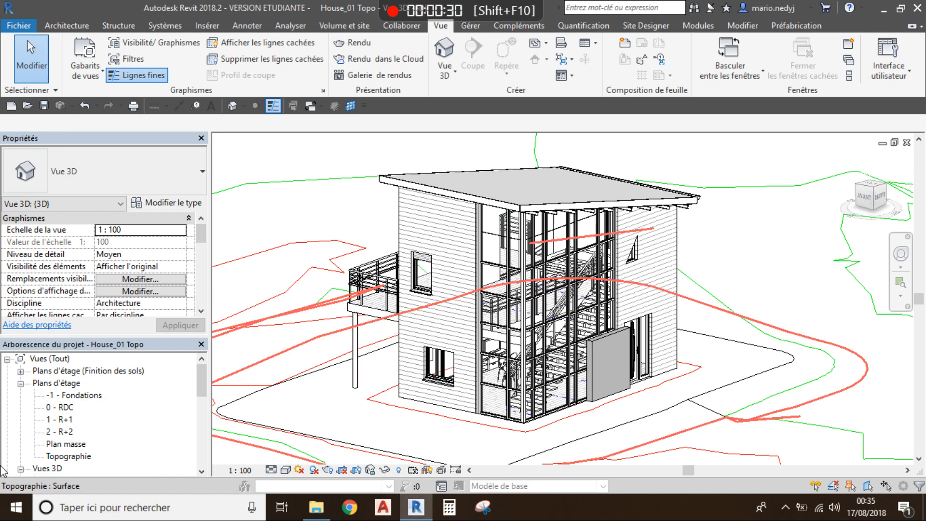
Open the floor plan view 0 - RDC and close all the hidden view windows.
{"action": "left_click", "coordinate": [65, 408]}
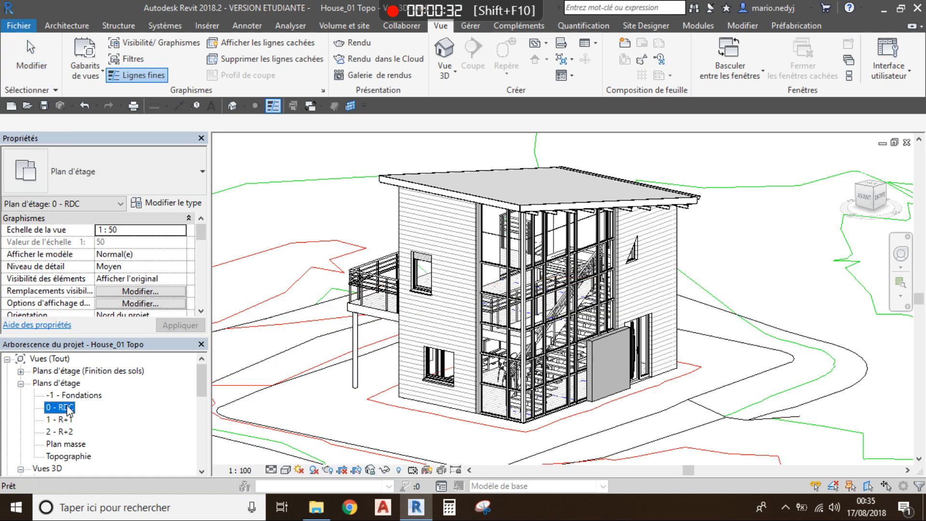
{"action": "double_click", "coordinate": [68, 409]}
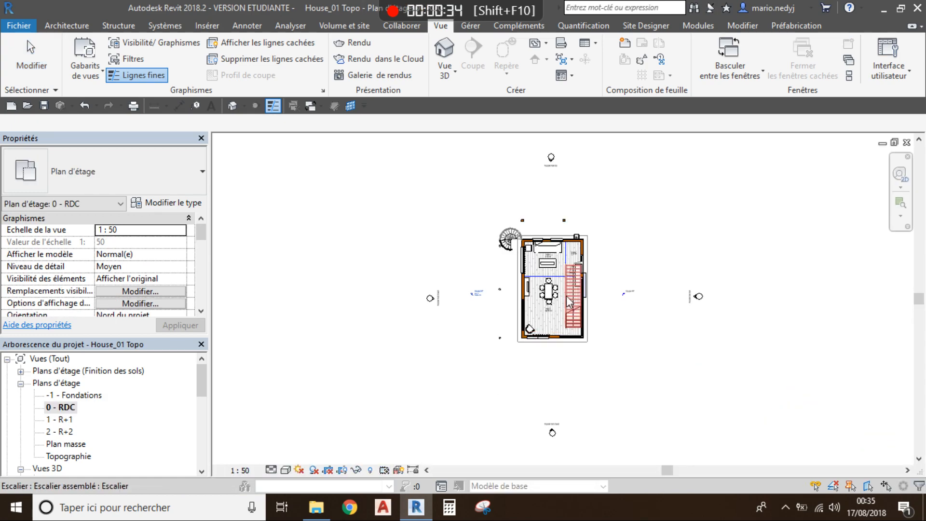
{"action": "scroll", "coordinate": [575, 307], "scroll_direction": "up", "scroll_amount": 5}
{"action": "scroll", "coordinate": [575, 317], "scroll_direction": "down", "scroll_amount": 2}
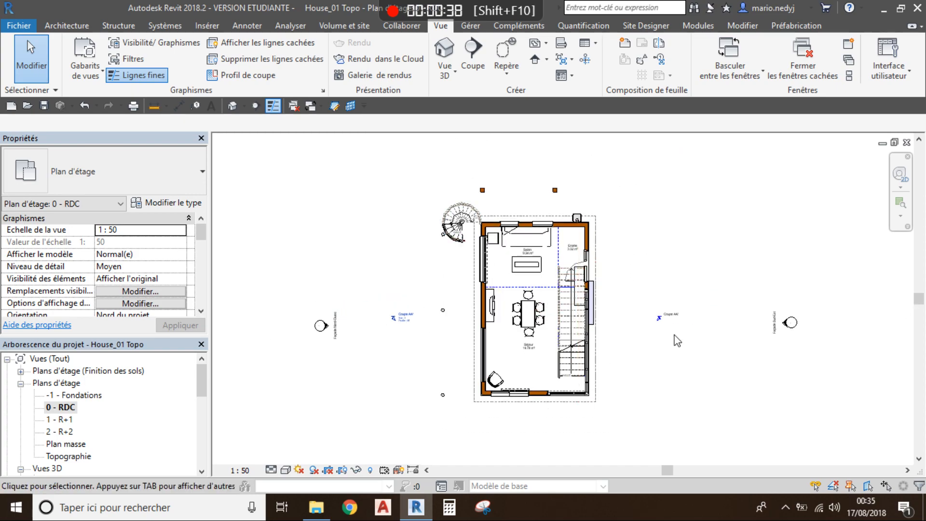
{"action": "left_click", "coordinate": [295, 108]}
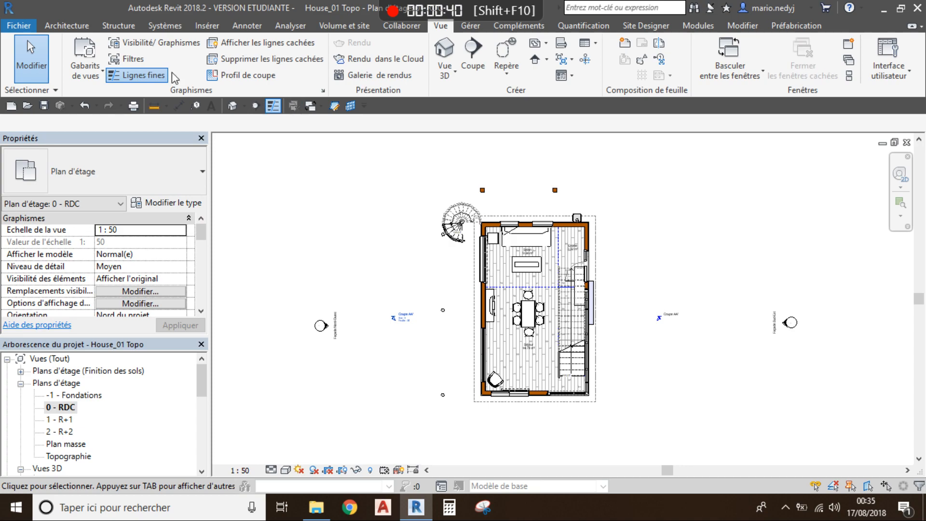
{"action": "left_click", "coordinate": [81, 30]}
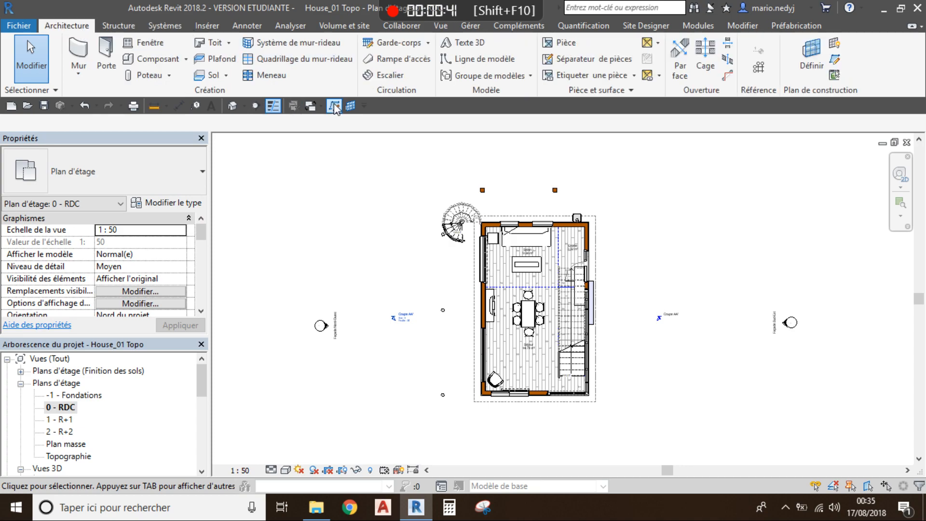
{"action": "left_click", "coordinate": [441, 26]}
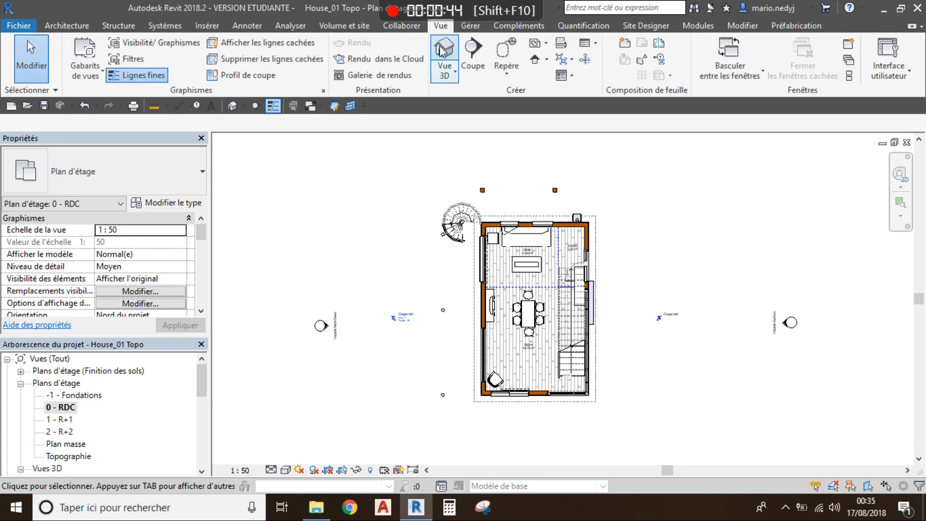
{"action": "left_click", "coordinate": [448, 80]}
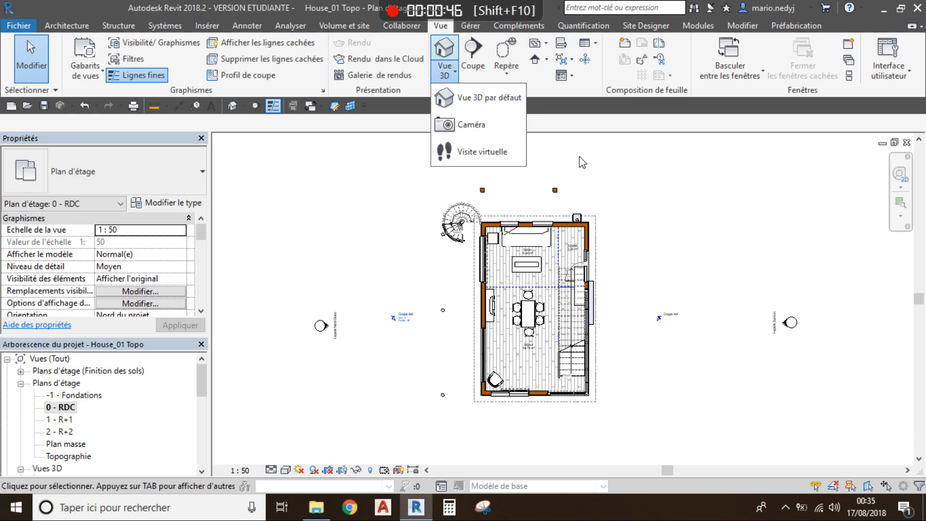
{"action": "left_click", "coordinate": [475, 127]}
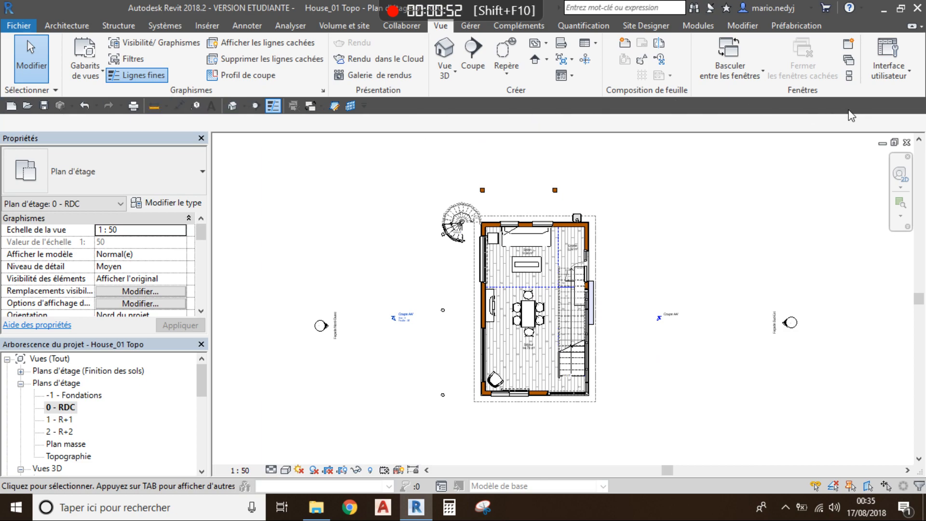
Start the Camera tool in Perspective mode with an eye offset of 182 from level 0 - RDC.
{"action": "left_click", "coordinate": [244, 106]}
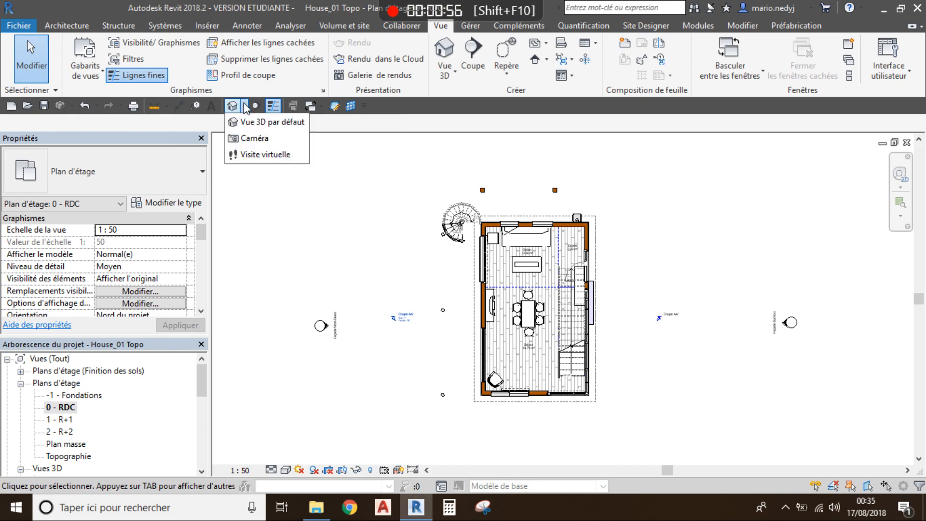
{"action": "left_click", "coordinate": [250, 139]}
{"action": "scroll", "coordinate": [350, 235], "scroll_direction": "down", "scroll_amount": 3}
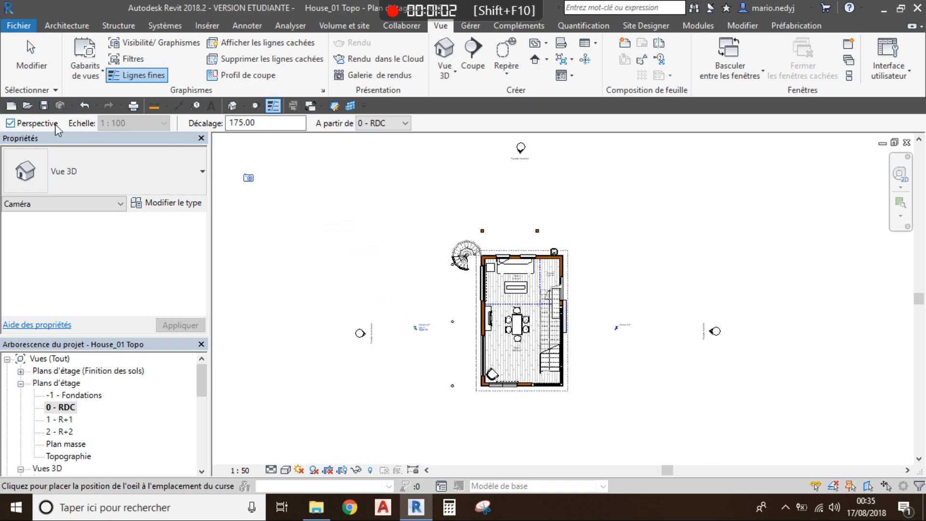
{"action": "left_click", "coordinate": [11, 123]}
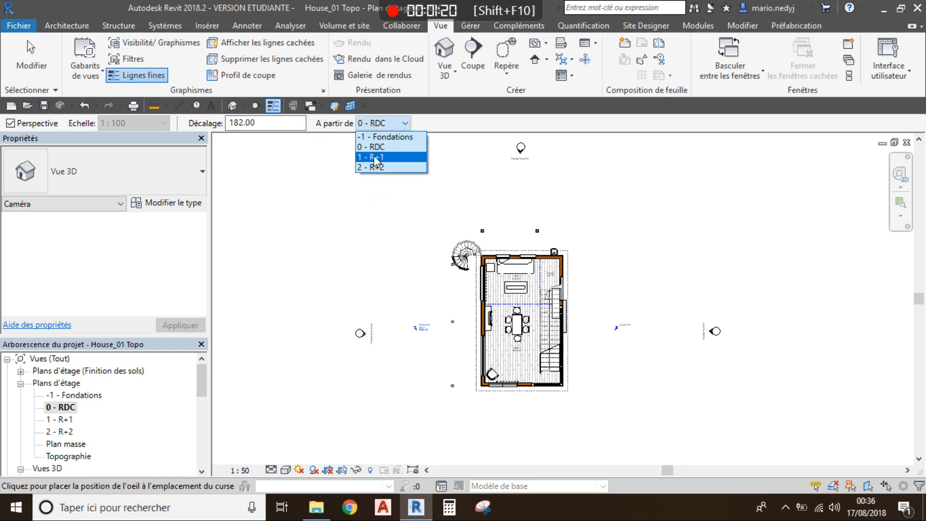
{"action": "left_click", "coordinate": [377, 157]}
{"action": "left_click", "coordinate": [374, 123]}
{"action": "left_click", "coordinate": [376, 149]}
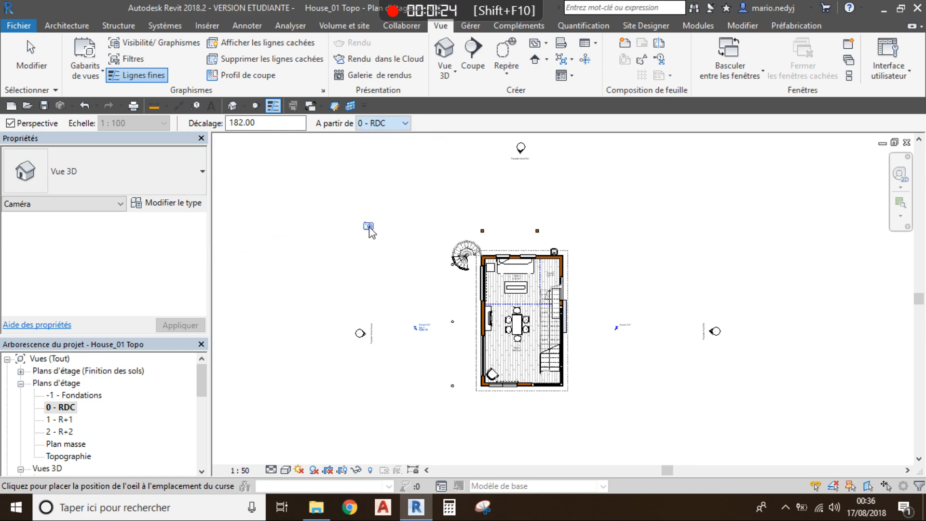
Place the camera outside the plan's lower-right corner and aim its target diagonally across the house, beyond the upper-left corner.
{"action": "scroll", "coordinate": [370, 232], "scroll_direction": "down", "scroll_amount": 3}
{"action": "middle_click_drag", "start_coordinate": [410, 314], "coordinate": [430, 286]}
{"action": "left_click", "coordinate": [573, 370]}
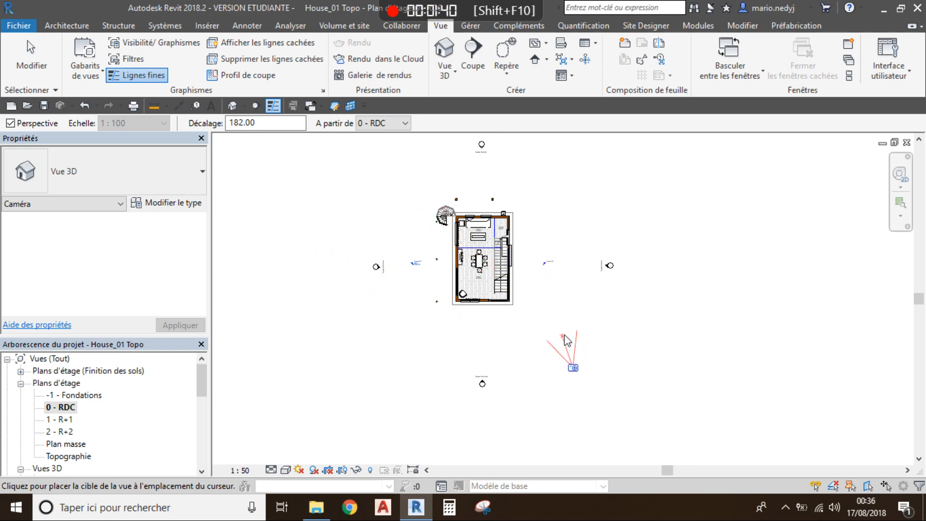
{"action": "left_click", "coordinate": [406, 158]}
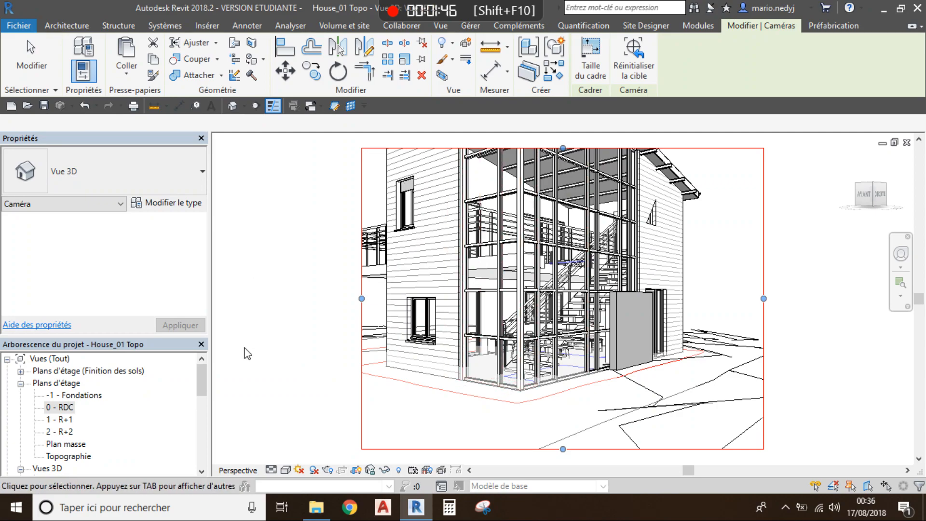
Adjust all four edges of the camera view's crop frame so the whole house, including the roof, fits inside.
{"action": "scroll", "coordinate": [438, 290], "scroll_direction": "down", "scroll_amount": 1}
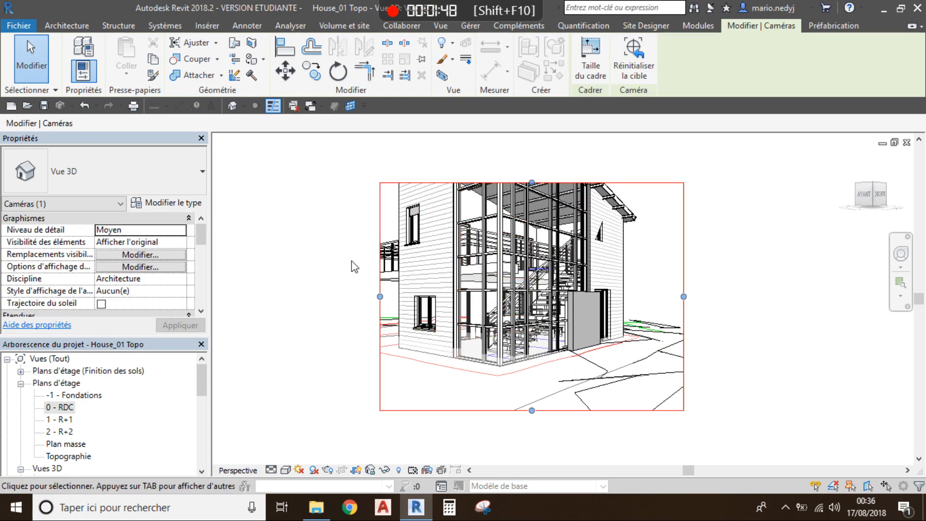
{"action": "scroll", "coordinate": [354, 267], "scroll_direction": "down", "scroll_amount": 1}
{"action": "middle_click_drag", "start_coordinate": [362, 268], "coordinate": [410, 312]}
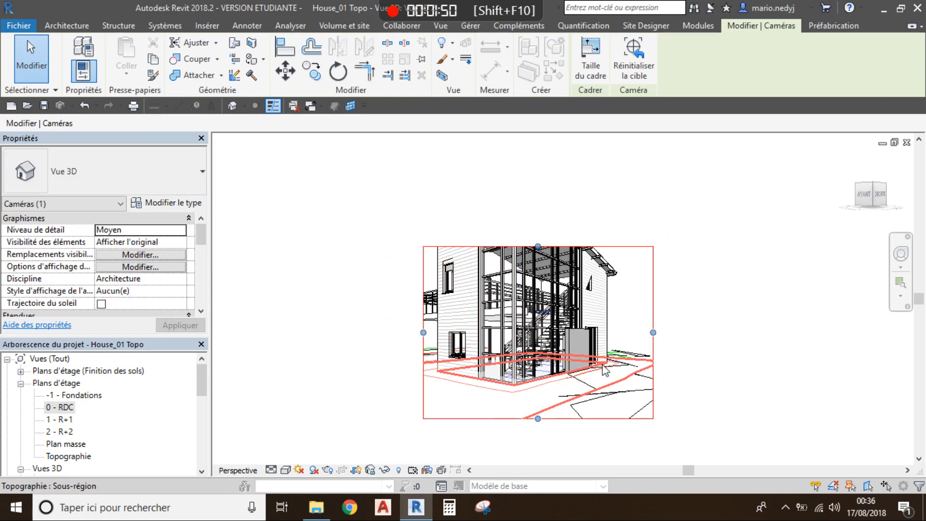
{"action": "scroll", "coordinate": [581, 365], "scroll_direction": "up", "scroll_amount": 1}
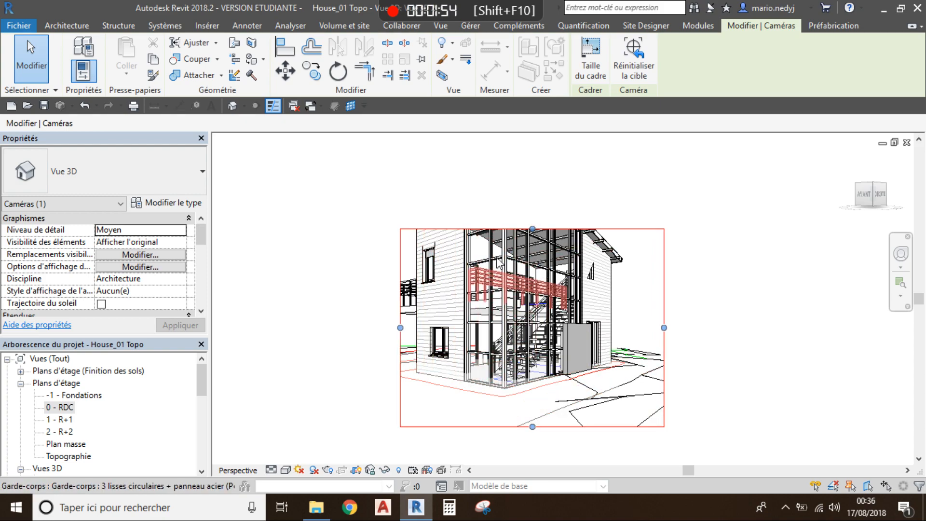
{"action": "left_click_drag", "start_coordinate": [401, 328], "coordinate": [356, 327]}
{"action": "left_click_drag", "start_coordinate": [665, 328], "coordinate": [695, 328]}
{"action": "left_click_drag", "start_coordinate": [525, 229], "coordinate": [530, 159]}
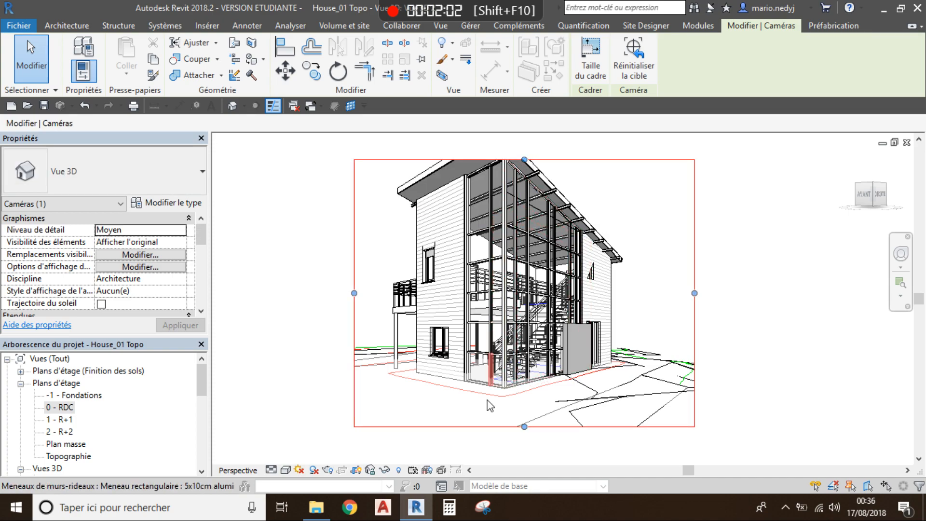
{"action": "left_click_drag", "start_coordinate": [525, 426], "coordinate": [524, 409]}
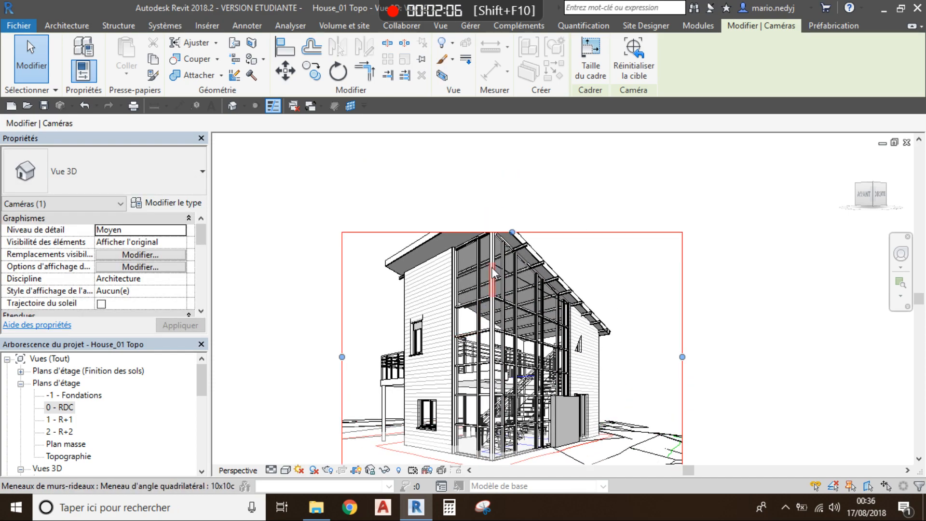
{"action": "left_click_drag", "start_coordinate": [512, 233], "coordinate": [513, 187]}
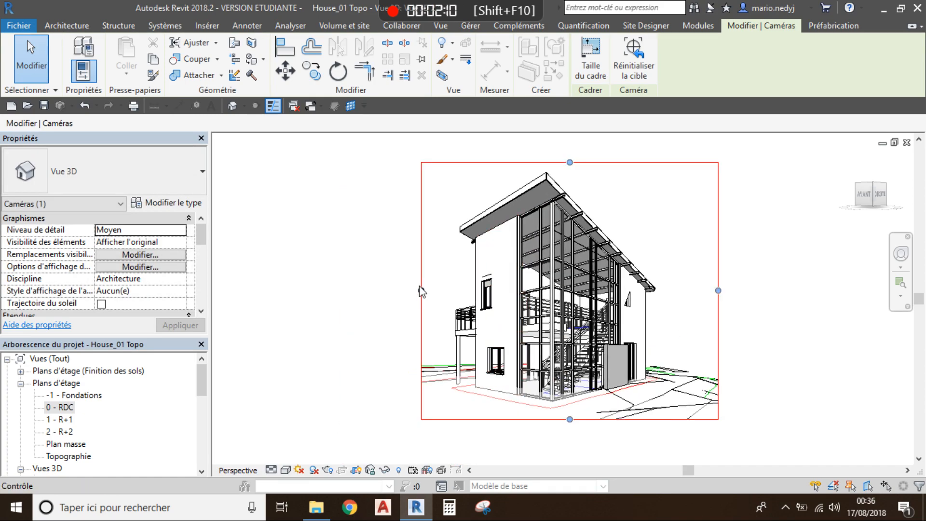
{"action": "middle_click_drag", "start_coordinate": [538, 284], "coordinate": [501, 304]}
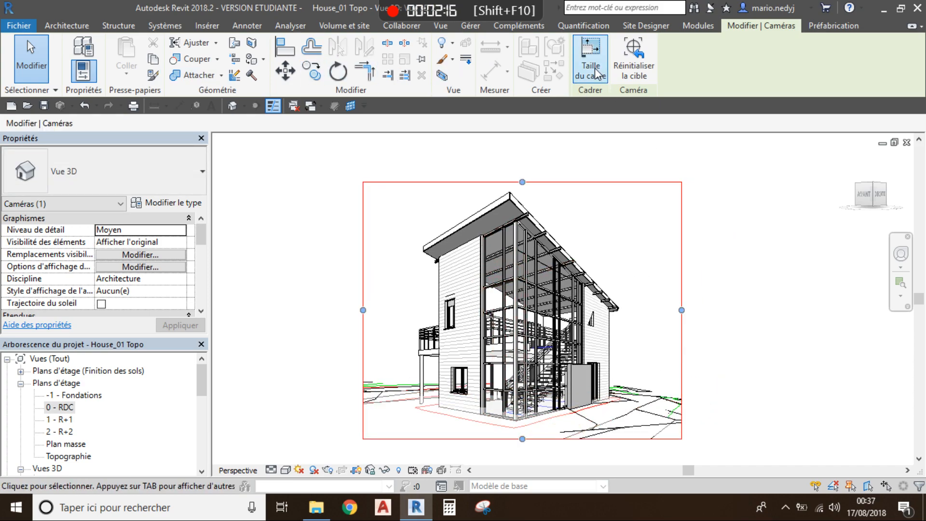
Set the camera view's crop size to 200 mm wide by 170 mm high and deselect the frame.
{"action": "key", "text": "ctrl"}
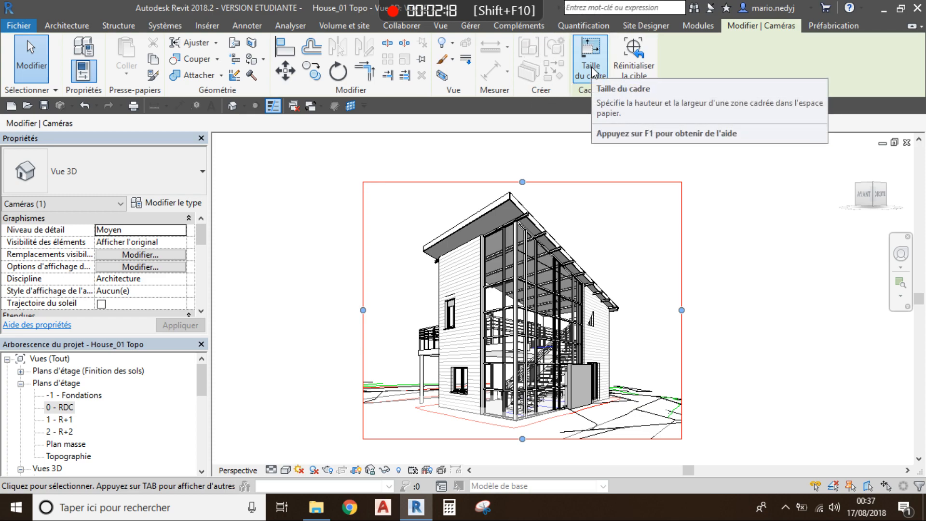
{"action": "left_click", "coordinate": [593, 70]}
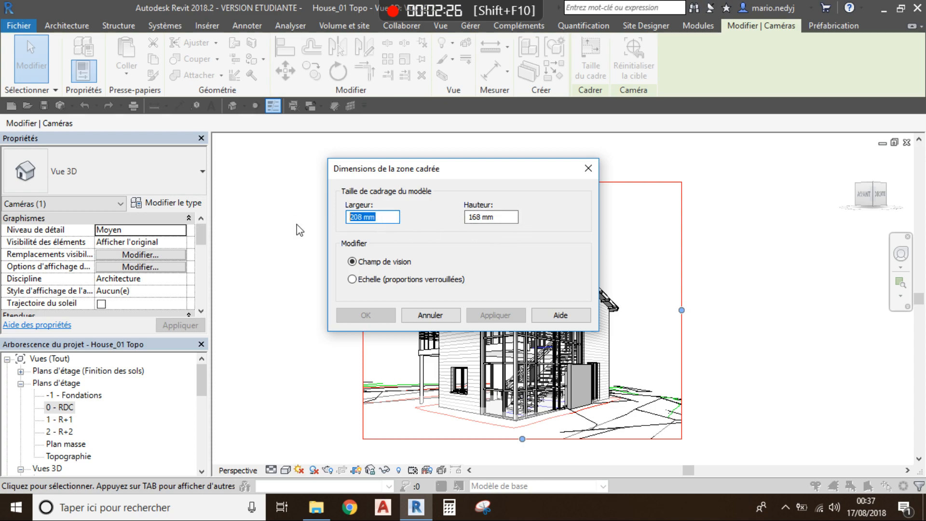
{"action": "type", "text": "200"}
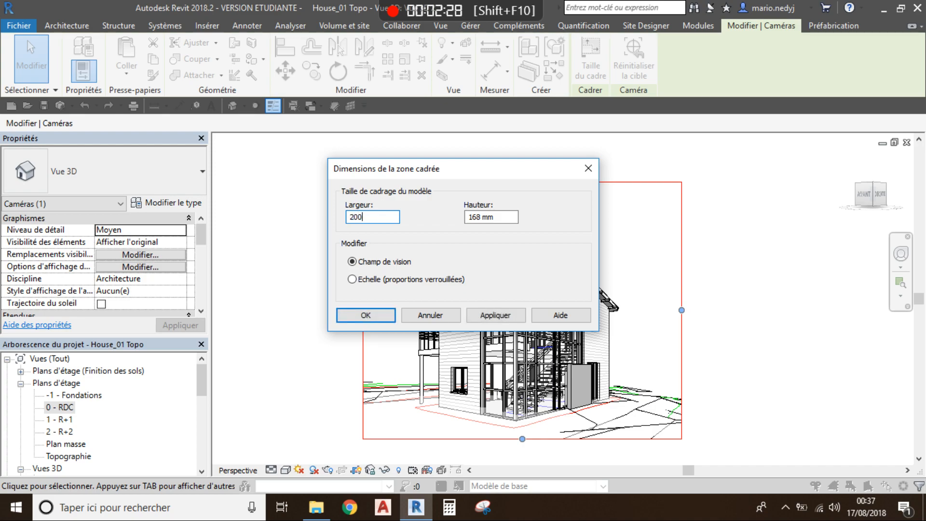
{"action": "type", "text": "170"}
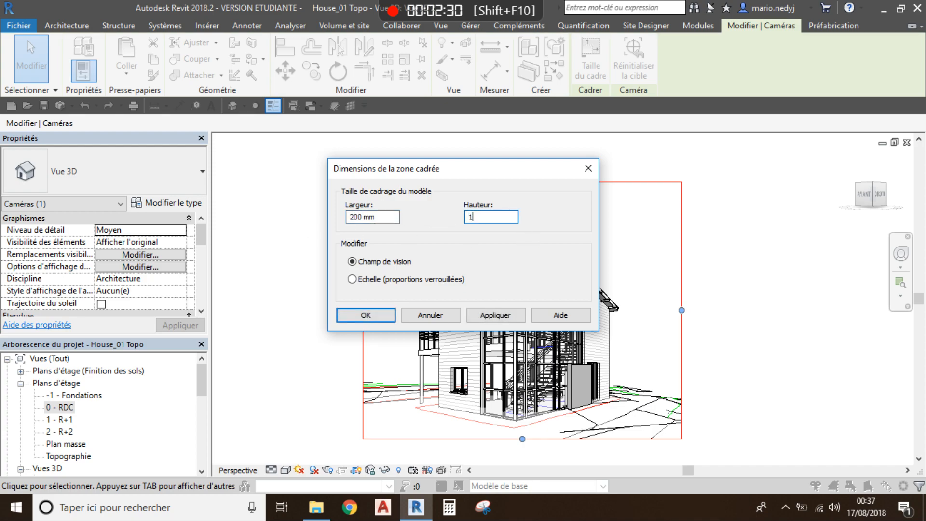
{"action": "left_click", "coordinate": [510, 317]}
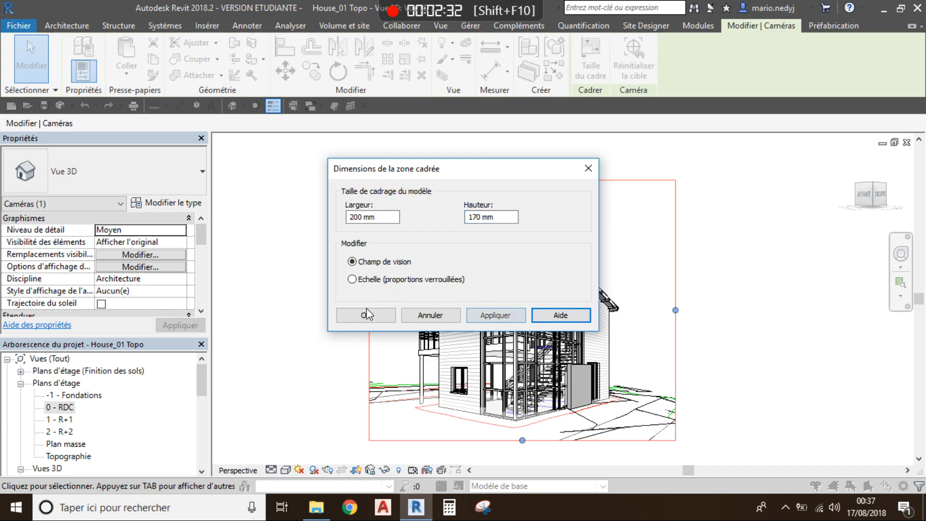
{"action": "left_click", "coordinate": [366, 319]}
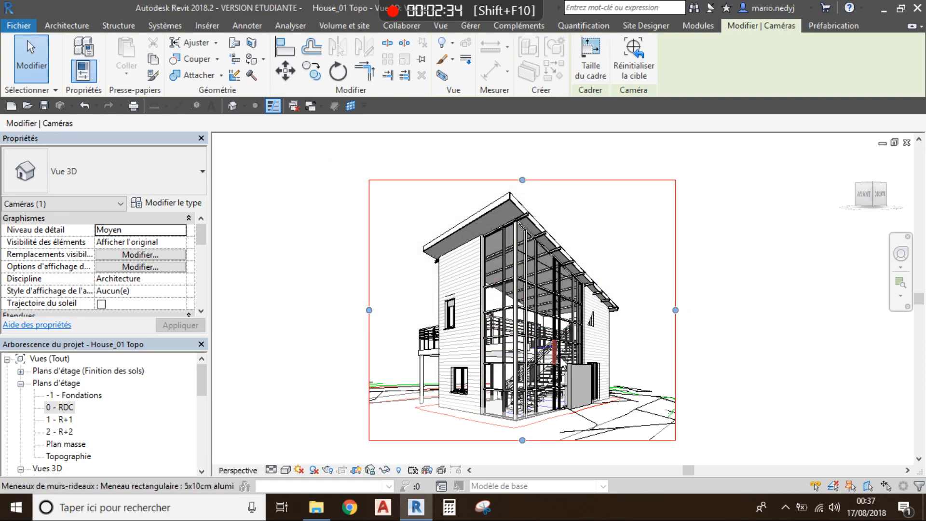
{"action": "left_click", "coordinate": [37, 59]}
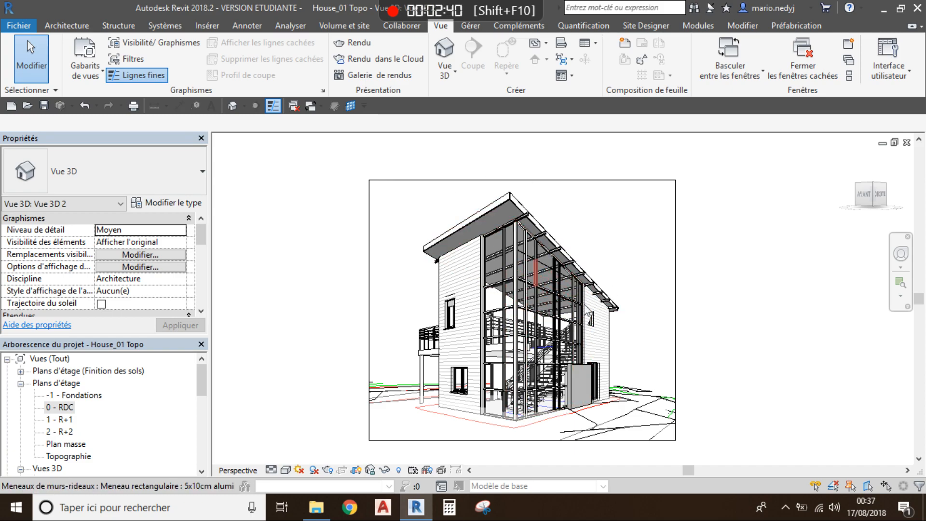
Return from the camera view to the floor plan 0 - RDC.
{"action": "scroll", "coordinate": [521, 338], "scroll_direction": "up", "scroll_amount": 3}
{"action": "scroll", "coordinate": [519, 334], "scroll_direction": "down", "scroll_amount": 3}
{"action": "middle_click_drag", "start_coordinate": [520, 335], "coordinate": [536, 324]}
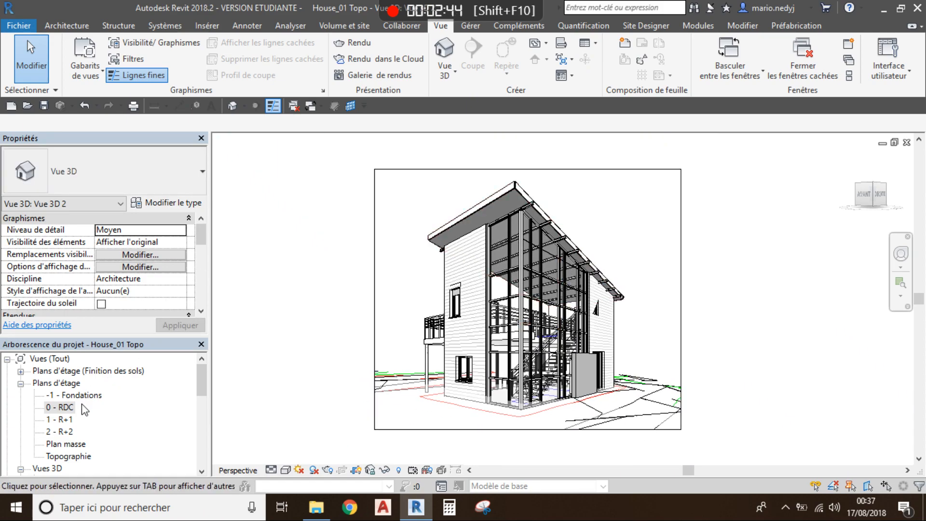
{"action": "double_click", "coordinate": [62, 408]}
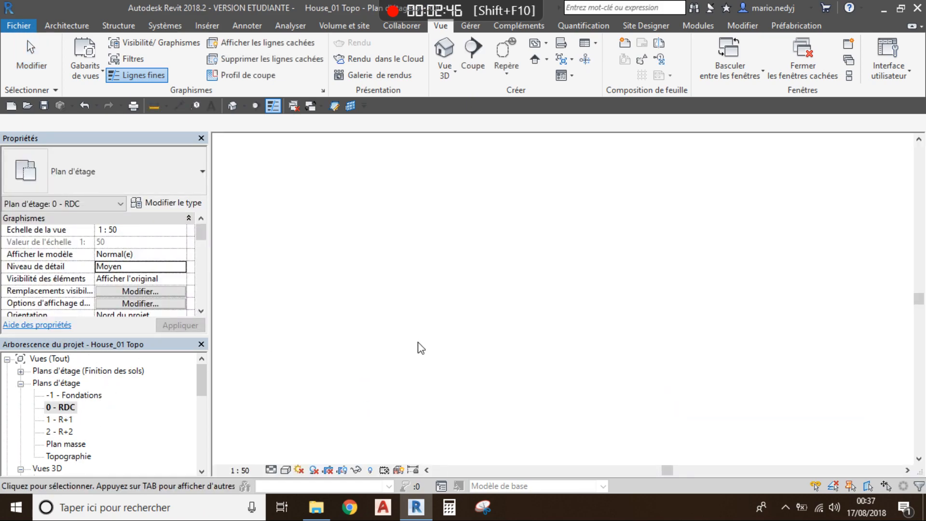
{"action": "middle_click_drag", "start_coordinate": [456, 289], "coordinate": [544, 375]}
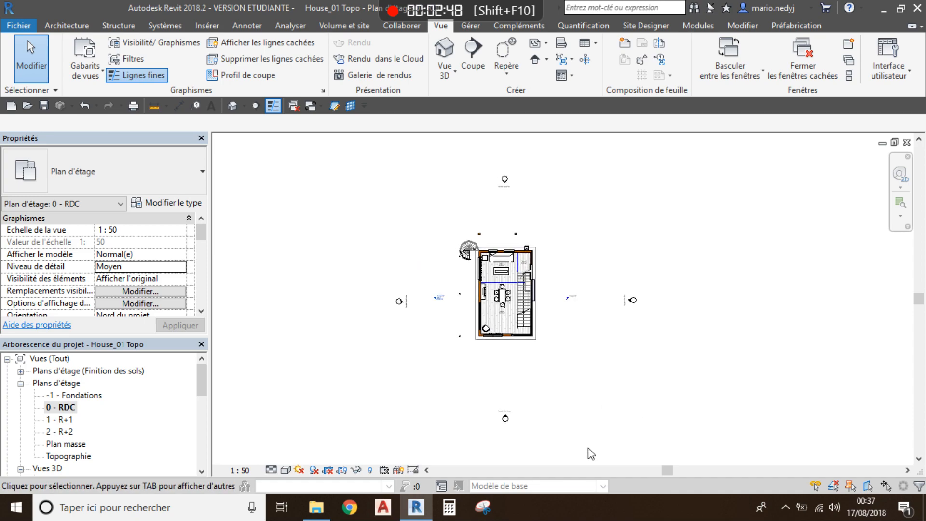
Show the camera of Vue 3D 2 in the floor plan, examine its full field of view around the house, and deselect it.
{"action": "scroll", "coordinate": [497, 355], "scroll_direction": "up", "scroll_amount": 2}
{"action": "scroll", "coordinate": [497, 356], "scroll_direction": "down", "scroll_amount": 1}
{"action": "scroll", "coordinate": [90, 399], "scroll_direction": "down", "scroll_amount": 3}
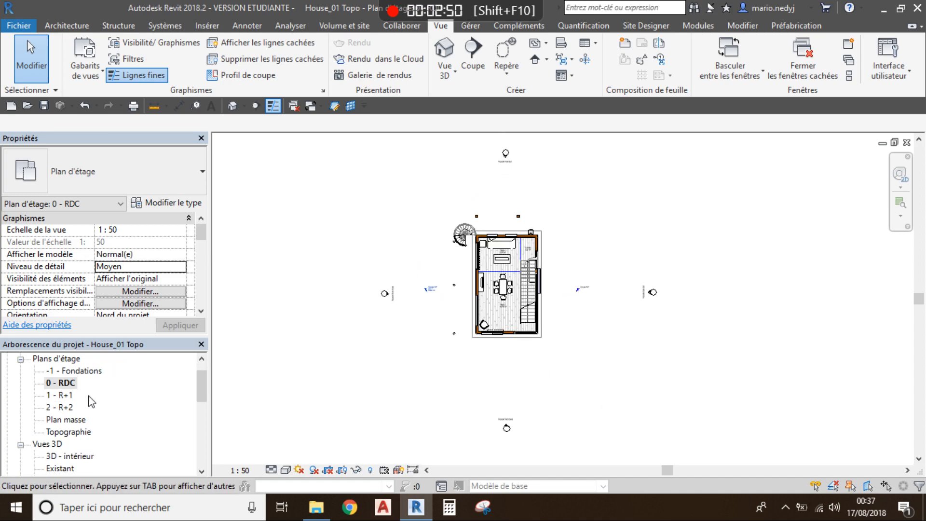
{"action": "scroll", "coordinate": [89, 400], "scroll_direction": "down", "scroll_amount": 1}
{"action": "left_click", "coordinate": [69, 444]}
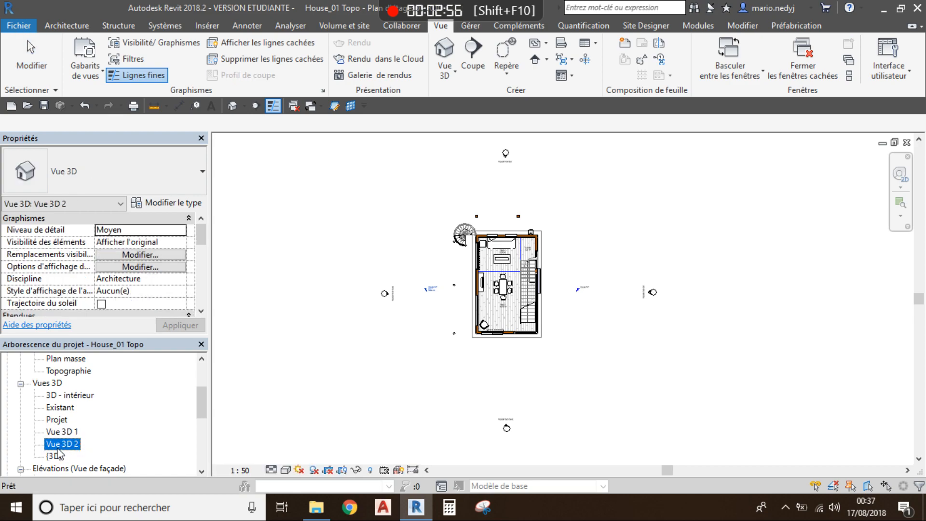
{"action": "right_click", "coordinate": [63, 447]}
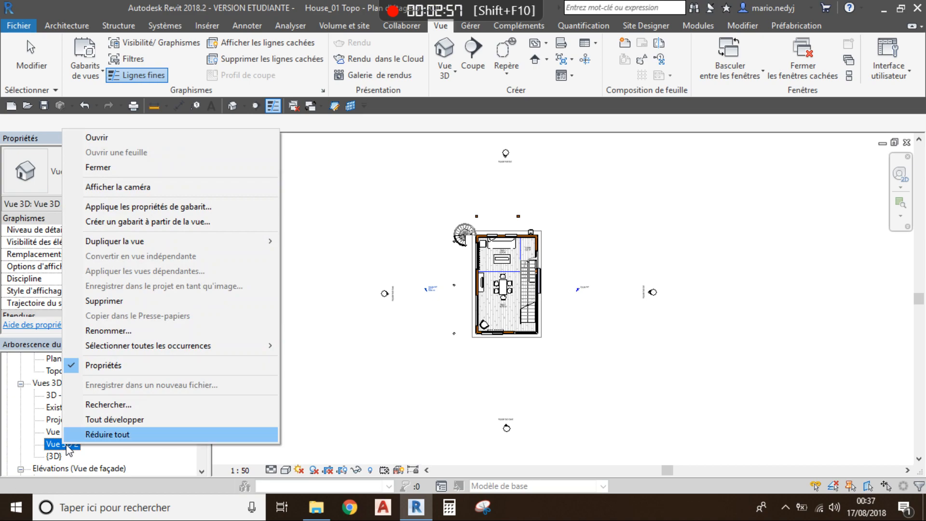
{"action": "left_click", "coordinate": [124, 187]}
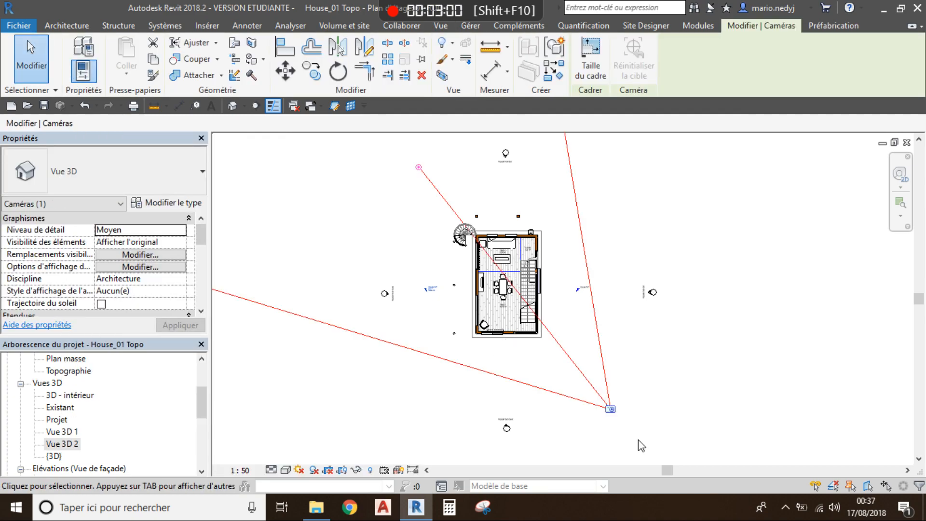
{"action": "scroll", "coordinate": [437, 356], "scroll_direction": "down", "scroll_amount": 2}
{"action": "scroll", "coordinate": [427, 354], "scroll_direction": "down", "scroll_amount": 1}
{"action": "middle_click_drag", "start_coordinate": [424, 352], "coordinate": [451, 400]}
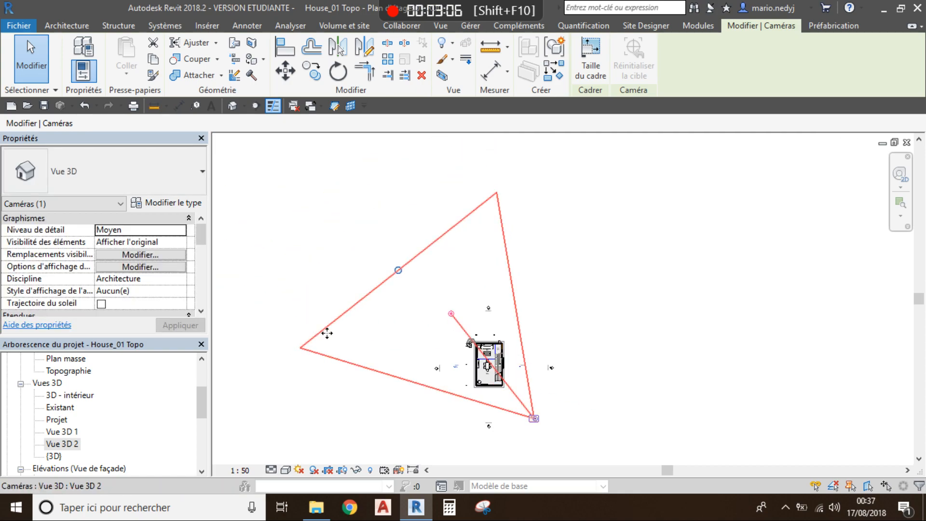
{"action": "scroll", "coordinate": [488, 427], "scroll_direction": "up", "scroll_amount": 3}
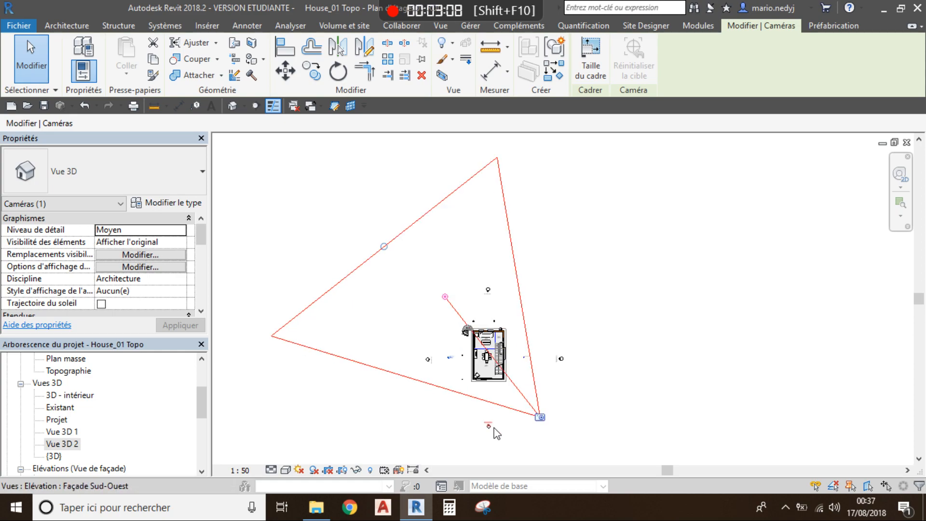
{"action": "left_click", "coordinate": [323, 424]}
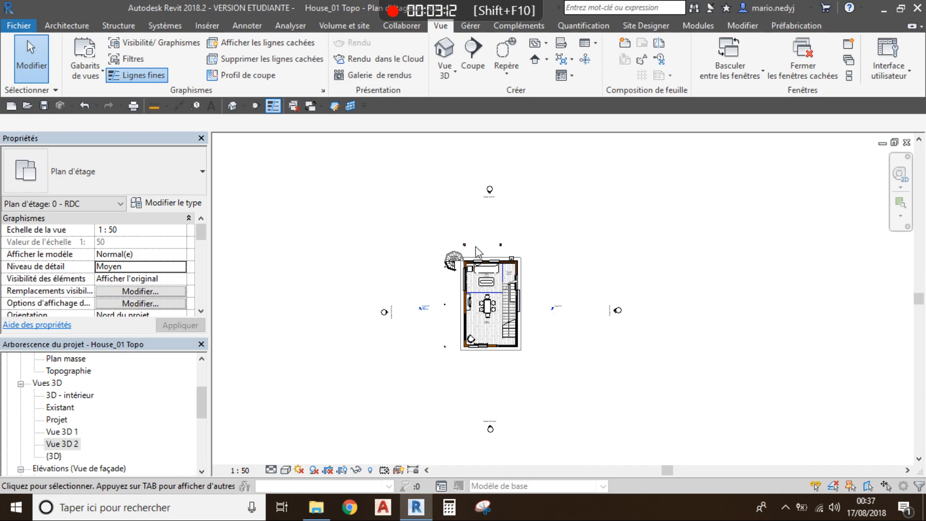
Open the Vue 3D 2 perspective to check it, and return to the floor plan 0 - RDC.
{"action": "double_click", "coordinate": [63, 444]}
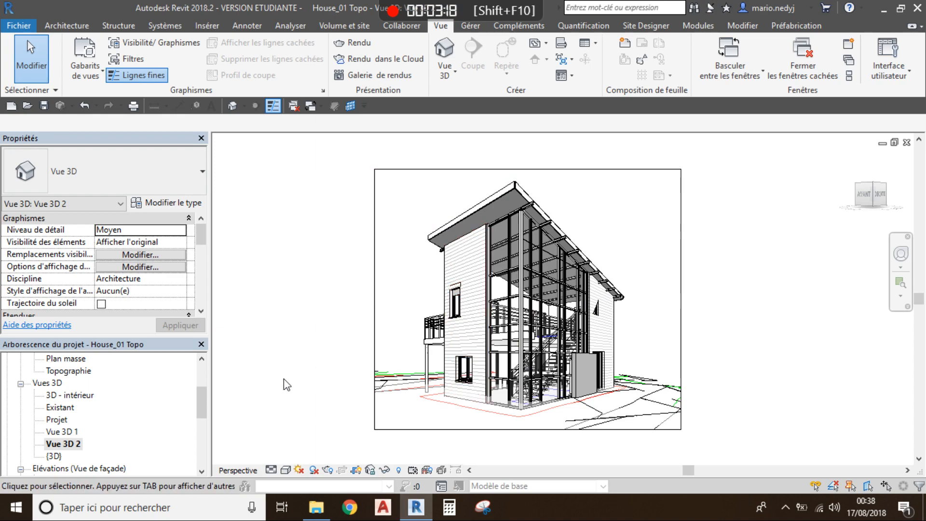
{"action": "scroll", "coordinate": [96, 400], "scroll_direction": "up", "scroll_amount": 3}
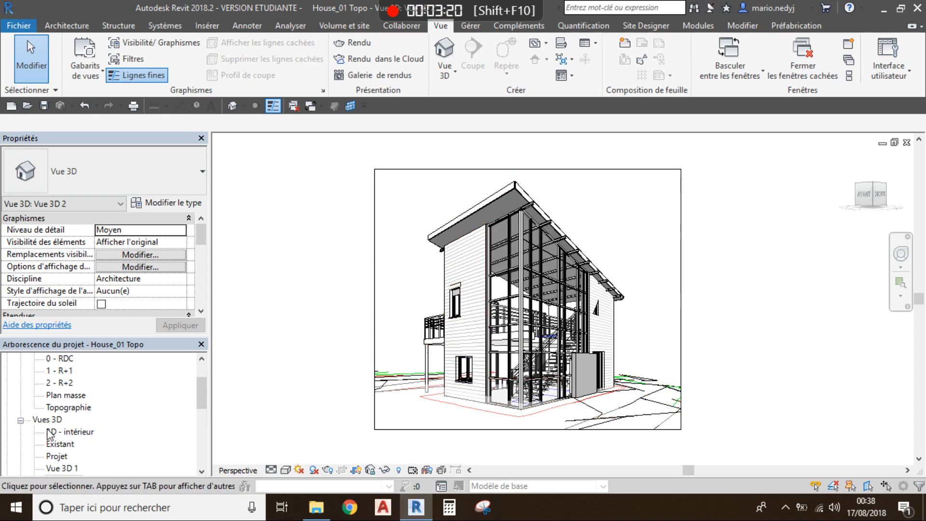
{"action": "double_click", "coordinate": [61, 396]}
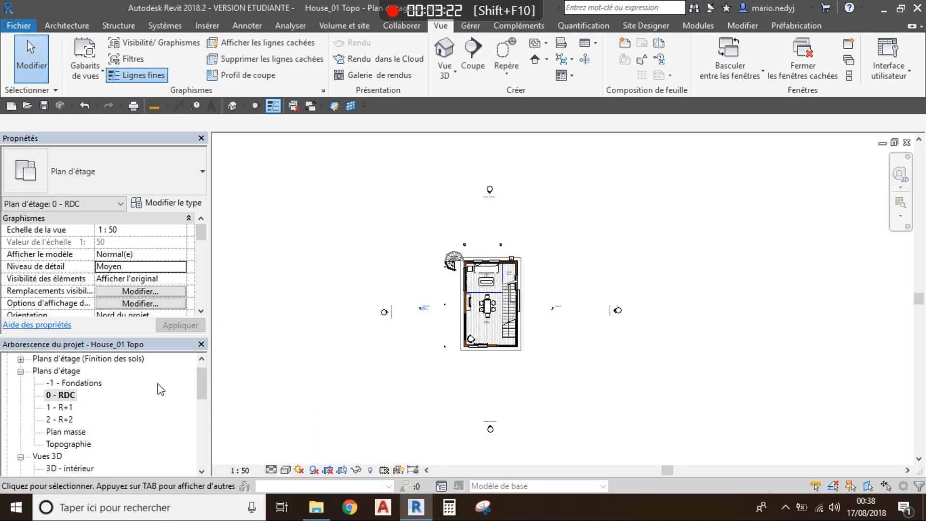
Show the camera of Vue 3D 1 in the floor plan, view its whole field of view, and deselect it.
{"action": "scroll", "coordinate": [84, 423], "scroll_direction": "down", "scroll_amount": 2}
{"action": "left_click", "coordinate": [47, 446]}
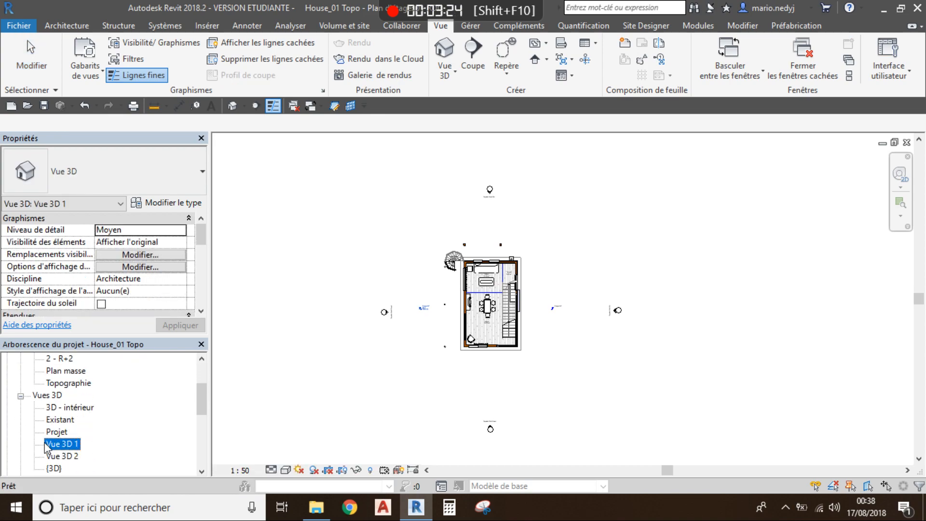
{"action": "right_click", "coordinate": [61, 446]}
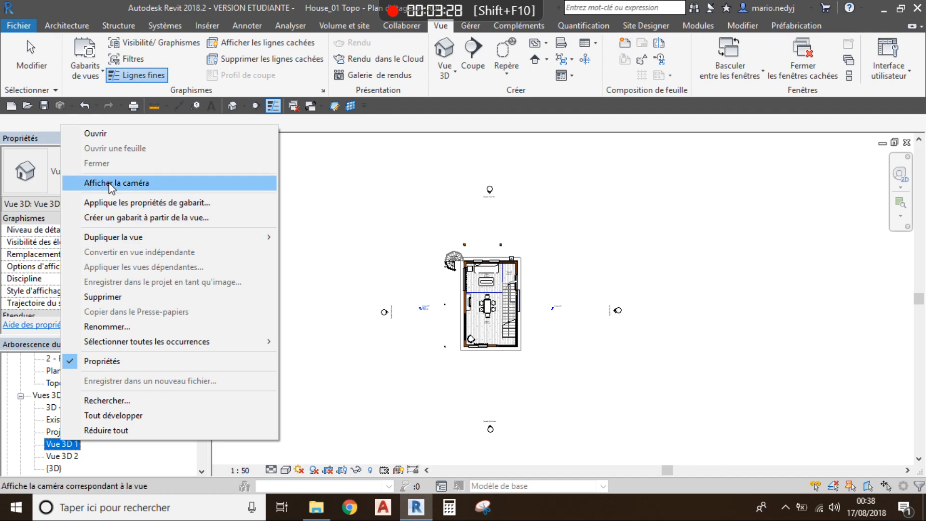
{"action": "left_click", "coordinate": [618, 230]}
{"action": "scroll", "coordinate": [520, 326], "scroll_direction": "down", "scroll_amount": 4}
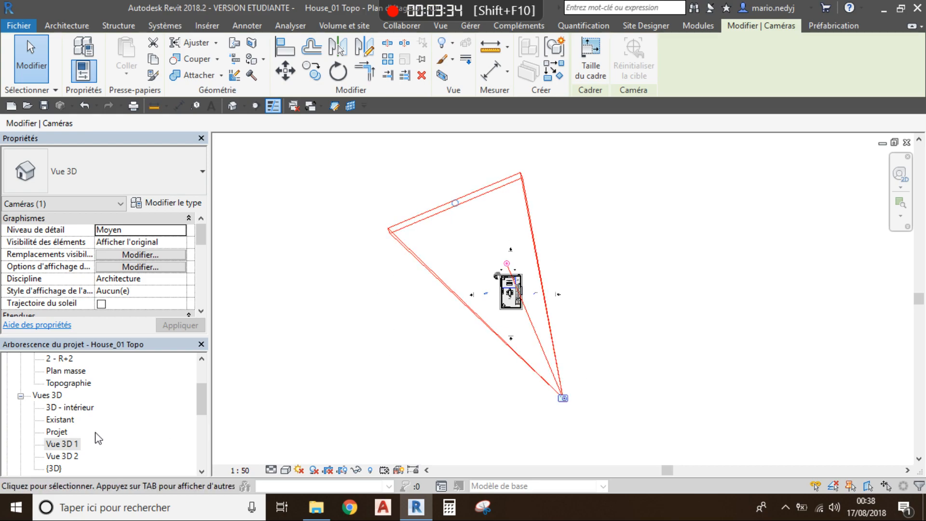
{"action": "key", "text": "Escape"}
Open Vue 3D 1, set its crop size to 100 mm wide by 70 mm high, and deselect the frame.
{"action": "double_click", "coordinate": [61, 444]}
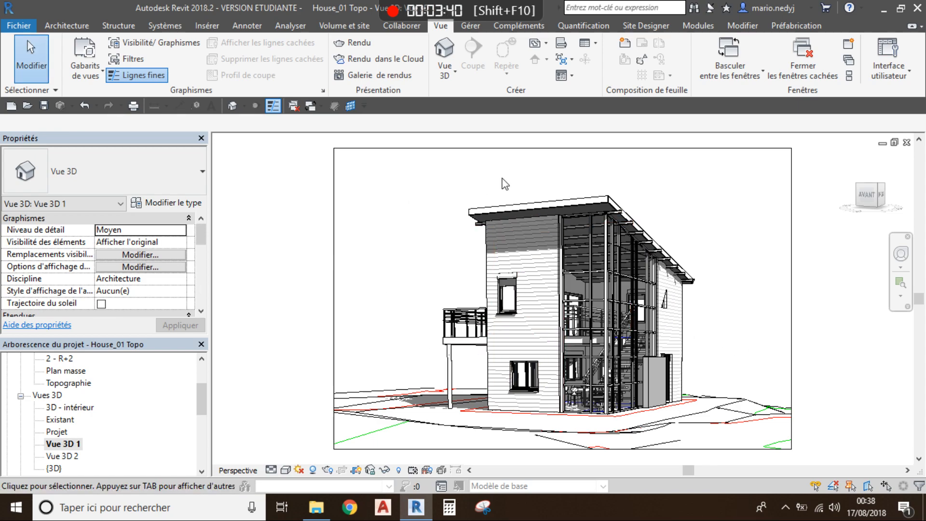
{"action": "left_click", "coordinate": [332, 208]}
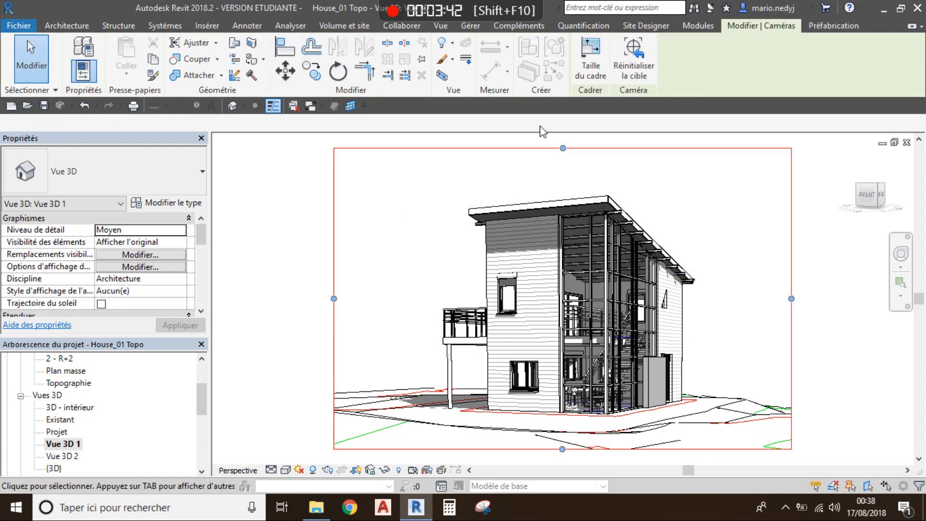
{"action": "left_click", "coordinate": [591, 67]}
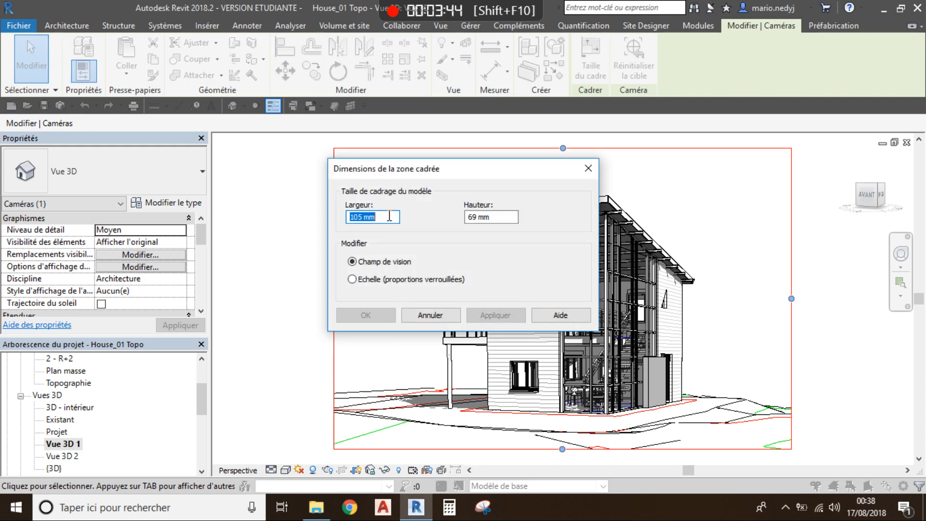
{"action": "type", "text": "100"}
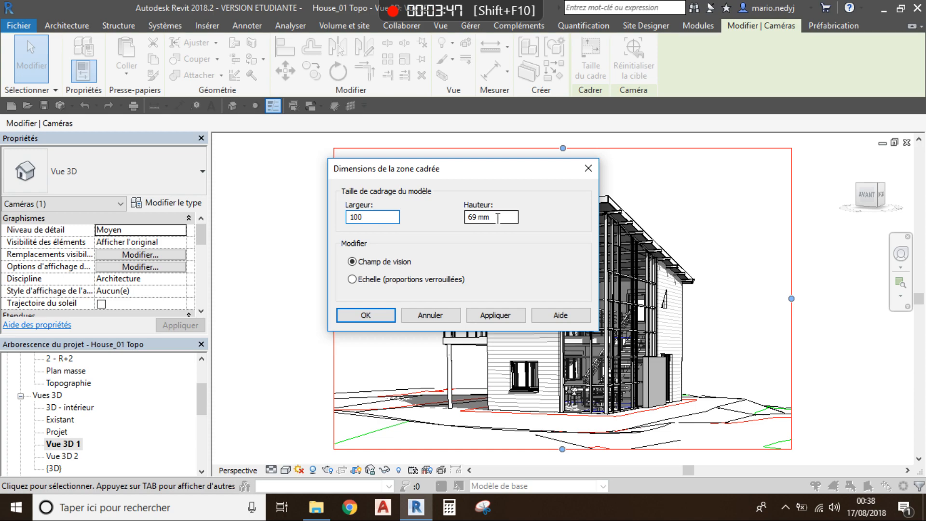
{"action": "key", "text": "Tab"}
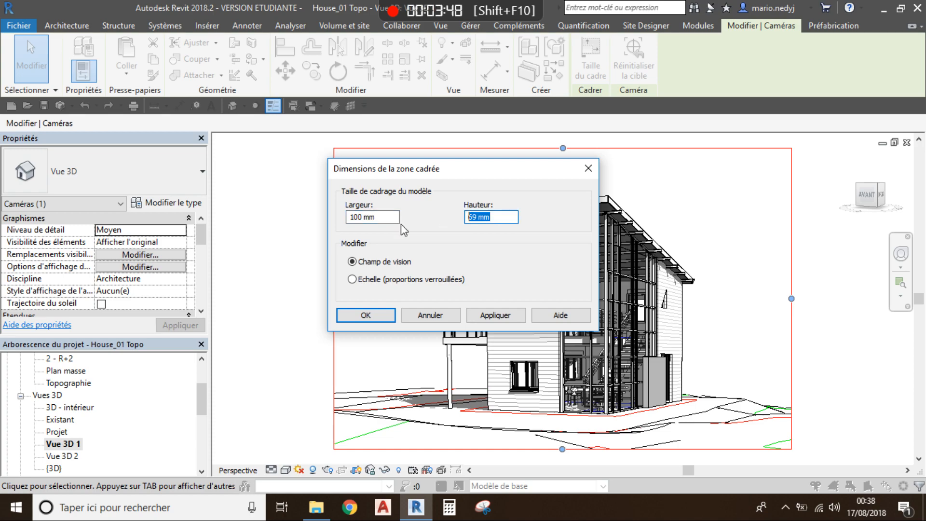
{"action": "type", "text": "70"}
{"action": "left_click", "coordinate": [502, 315]}
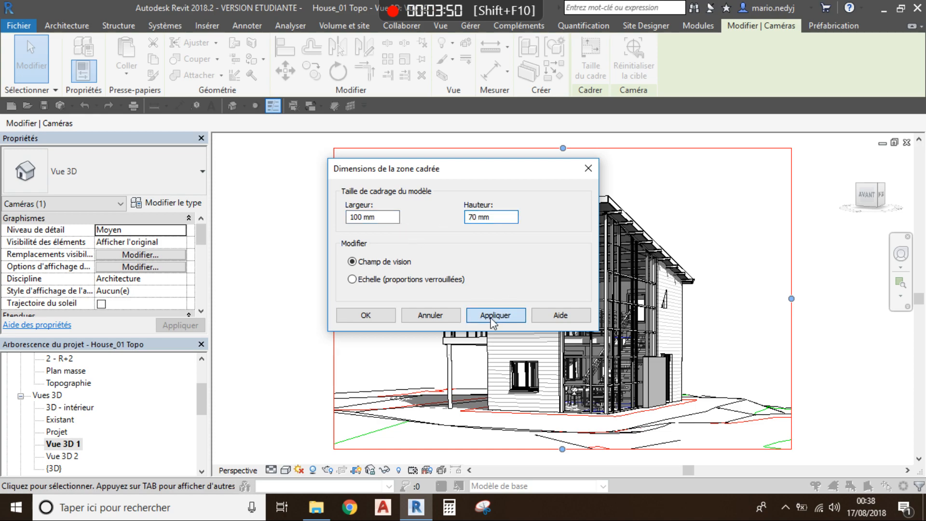
{"action": "left_click", "coordinate": [365, 315]}
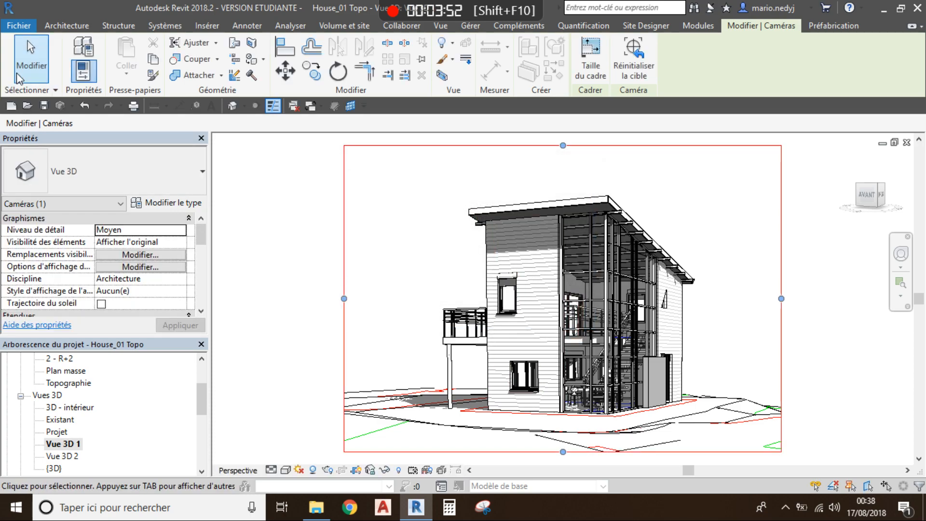
{"action": "left_click", "coordinate": [32, 58]}
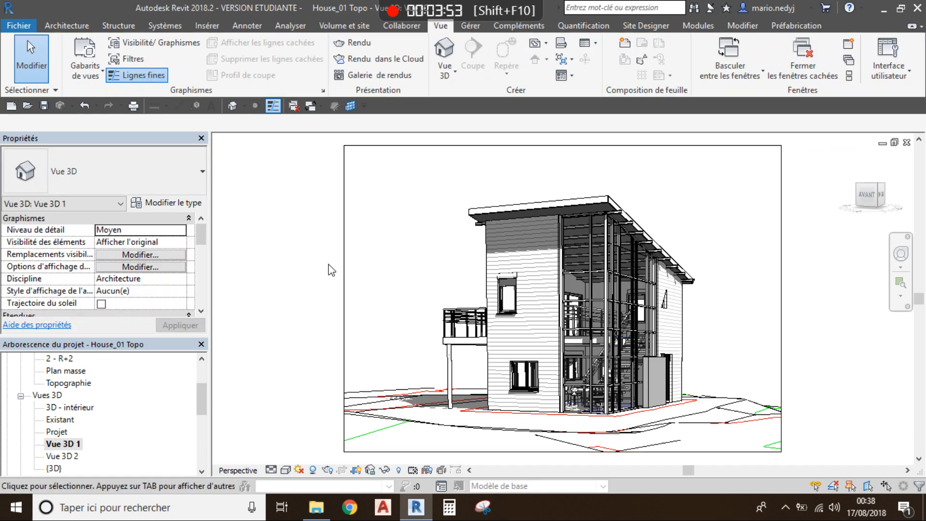
Turn off the shadows in the Vue 3D 1 perspective.
{"action": "left_click", "coordinate": [313, 470]}
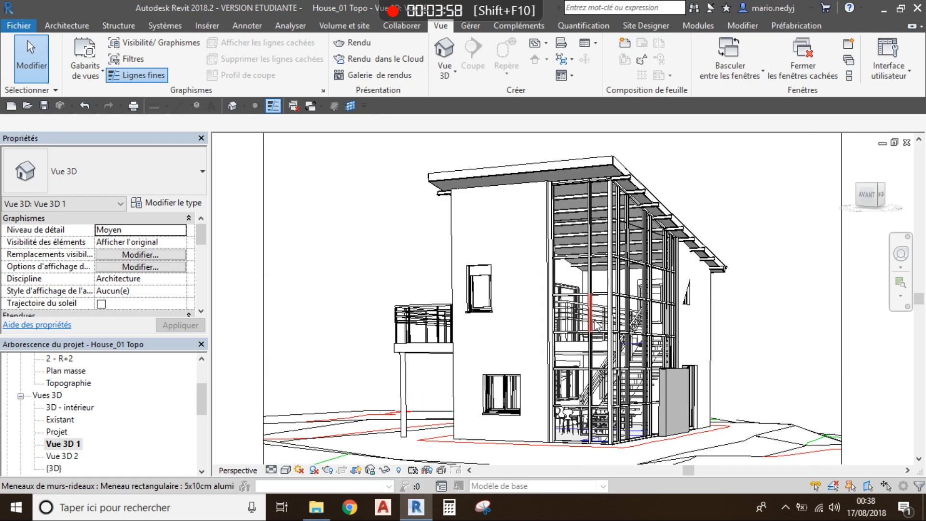
{"action": "middle_click_drag", "start_coordinate": [589, 333], "coordinate": [577, 343]}
{"action": "scroll", "coordinate": [497, 304], "scroll_direction": "down", "scroll_amount": 2}
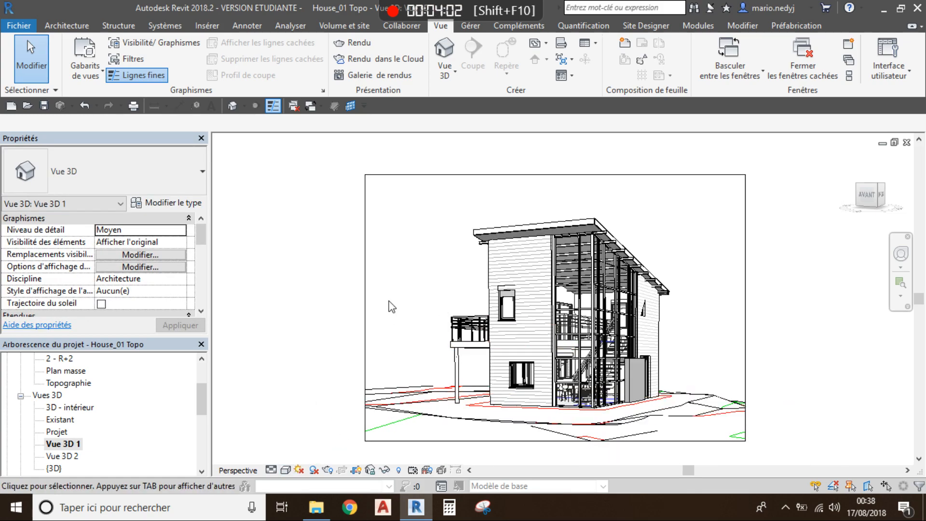
Enable both cast shadows and ambient shadows in the graphic display options of Vue 3D 1 and apply them.
{"action": "left_click", "coordinate": [287, 470]}
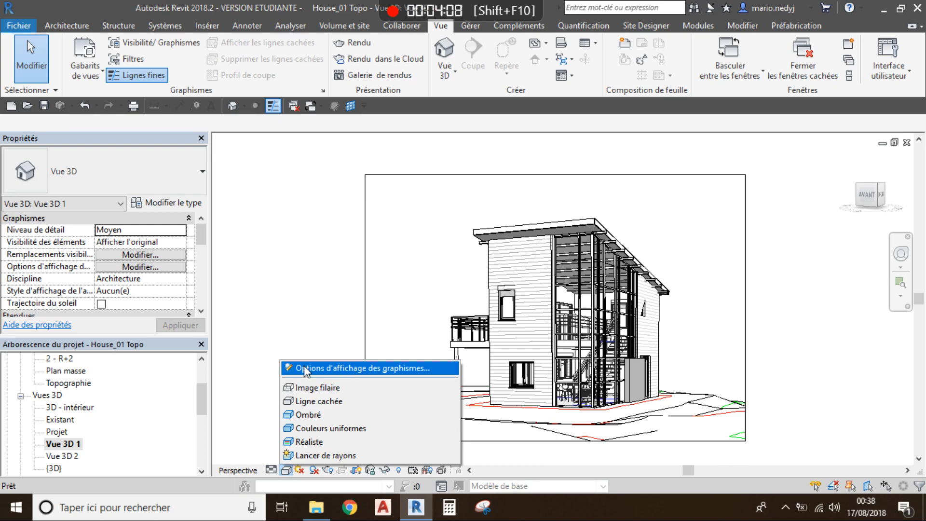
{"action": "left_click", "coordinate": [395, 369]}
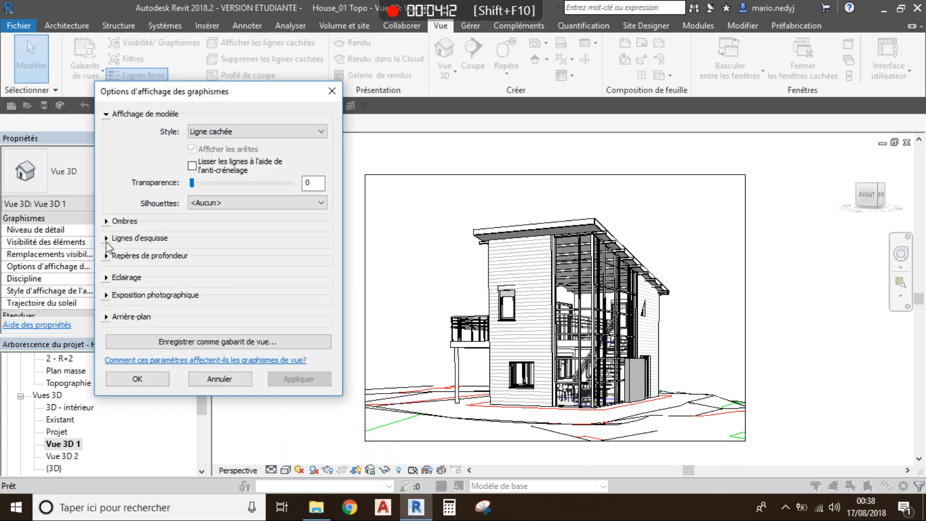
{"action": "left_click", "coordinate": [106, 222]}
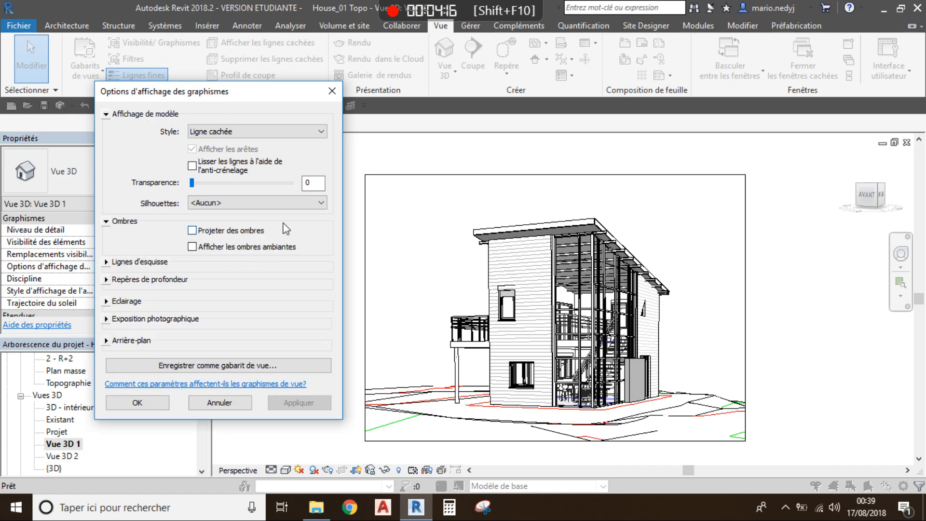
{"action": "left_click", "coordinate": [191, 232]}
{"action": "left_click", "coordinate": [192, 247]}
{"action": "left_click", "coordinate": [307, 406]}
{"action": "left_click", "coordinate": [305, 402]}
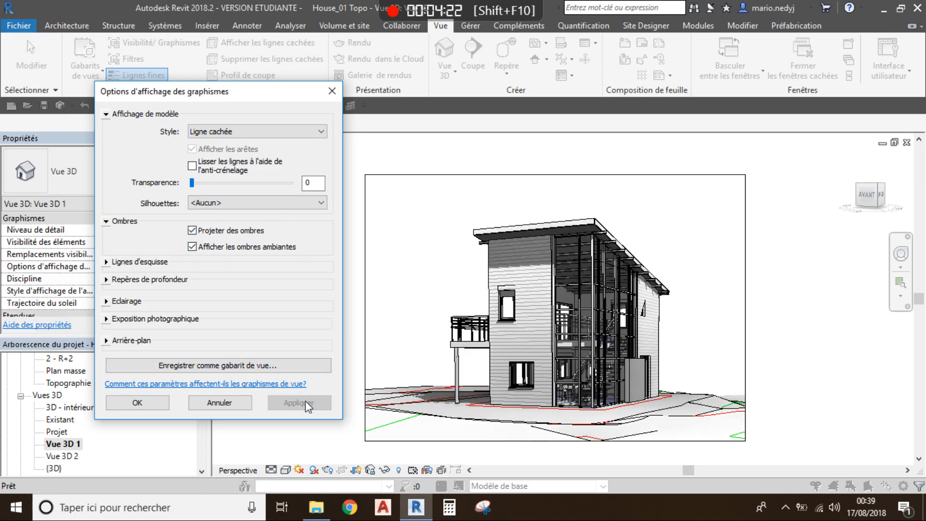
{"action": "left_click", "coordinate": [193, 230]}
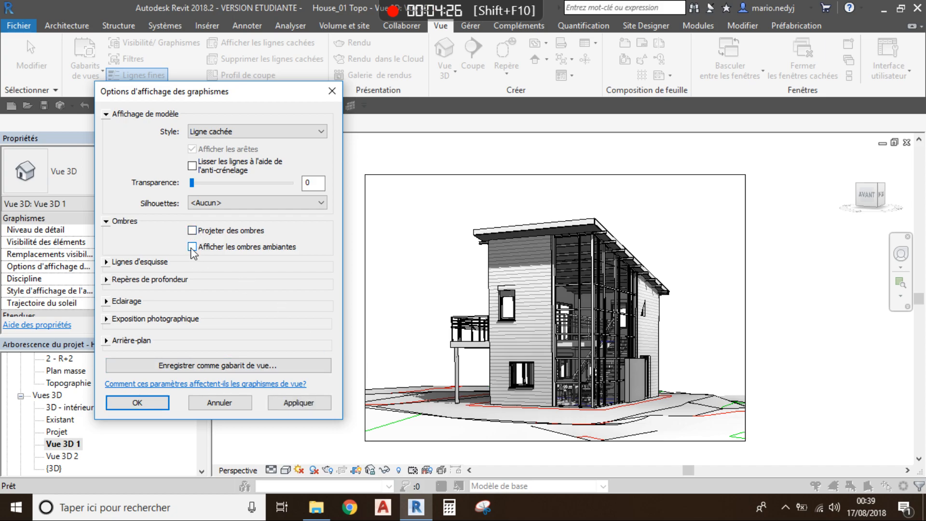
{"action": "left_click", "coordinate": [192, 230]}
{"action": "left_click", "coordinate": [106, 222]}
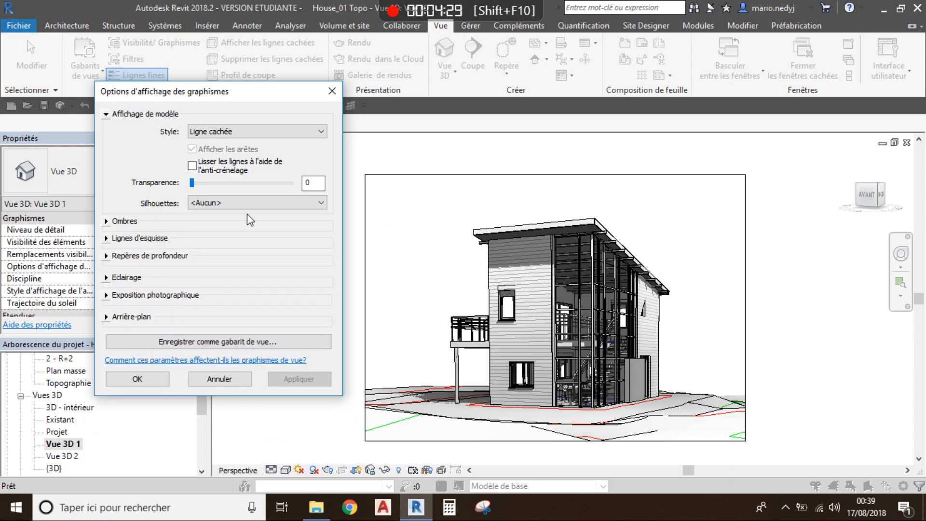
Activate sketchy lines for Vue 3D 1 with a jitter (Bruit) of 7, and apply and accept the display options.
{"action": "left_click", "coordinate": [107, 238]}
{"action": "left_click", "coordinate": [193, 254]}
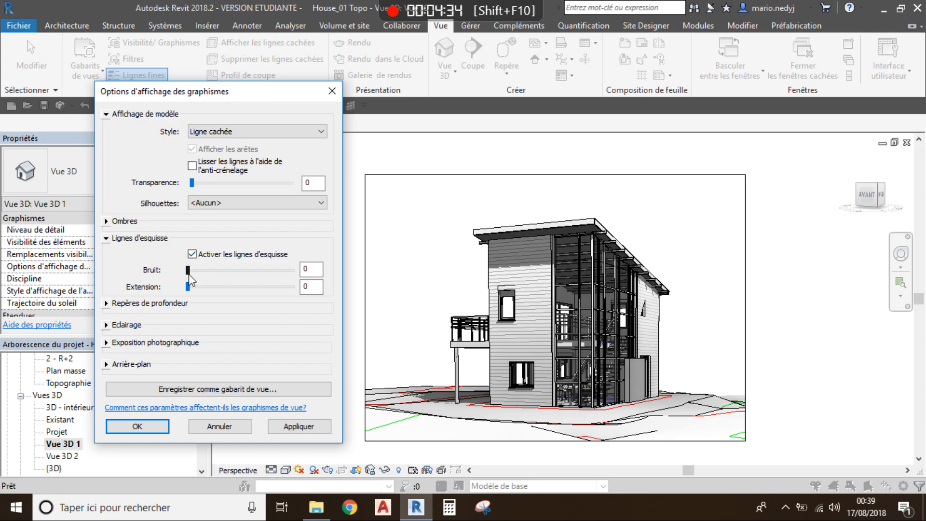
{"action": "left_click_drag", "start_coordinate": [190, 274], "coordinate": [259, 278]}
{"action": "left_click", "coordinate": [305, 426]}
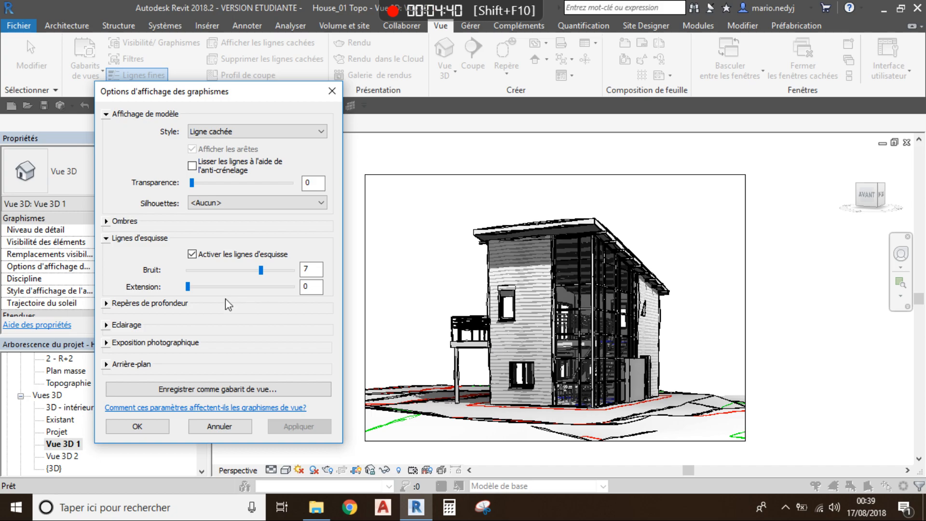
{"action": "left_click", "coordinate": [138, 427]}
Examine the sketchy line effect up close on the balcony railing, windows, facade and surrounding terrain.
{"action": "scroll", "coordinate": [524, 309], "scroll_direction": "up", "scroll_amount": 3}
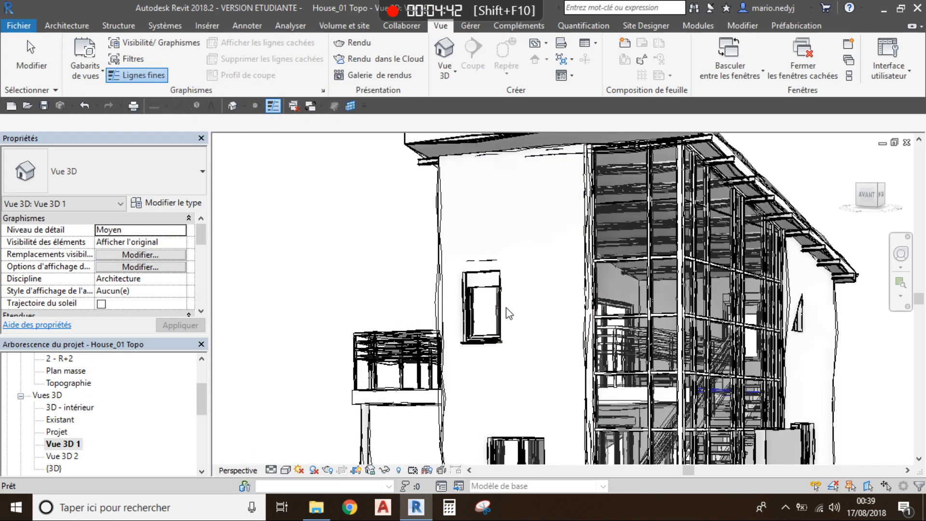
{"action": "scroll", "coordinate": [439, 332], "scroll_direction": "up", "scroll_amount": 3}
{"action": "scroll", "coordinate": [426, 351], "scroll_direction": "up", "scroll_amount": 1}
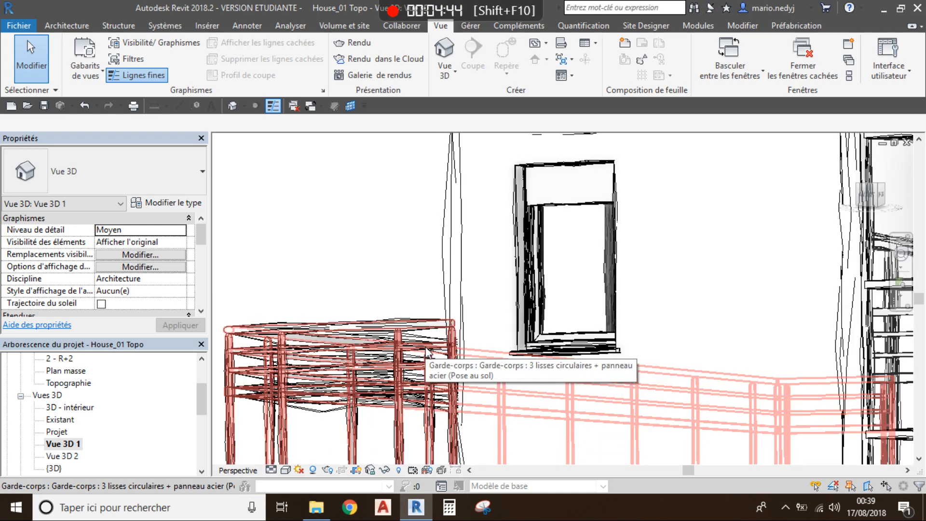
{"action": "scroll", "coordinate": [425, 352], "scroll_direction": "down", "scroll_amount": 2}
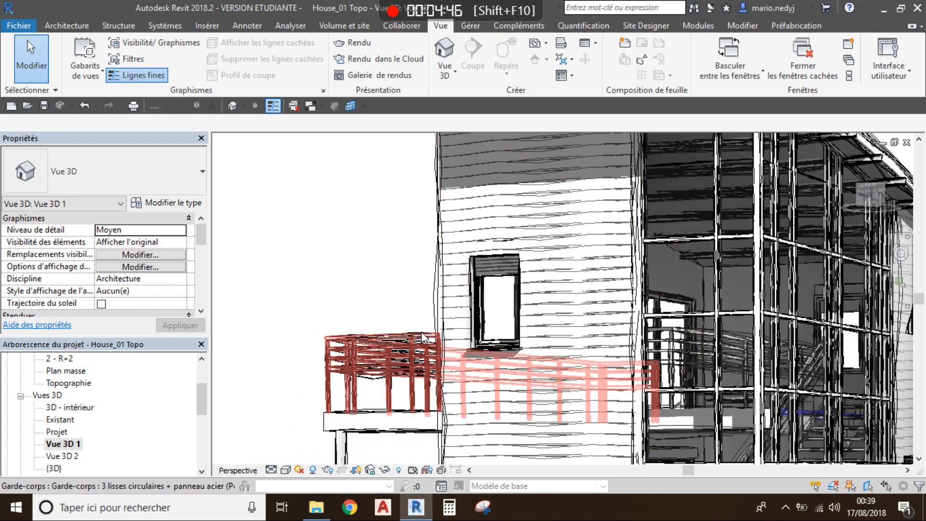
{"action": "scroll", "coordinate": [374, 380], "scroll_direction": "down", "scroll_amount": 4}
{"action": "middle_click_drag", "start_coordinate": [489, 372], "coordinate": [488, 317]}
{"action": "scroll", "coordinate": [586, 379], "scroll_direction": "up", "scroll_amount": 2}
{"action": "scroll", "coordinate": [685, 405], "scroll_direction": "down", "scroll_amount": 5}
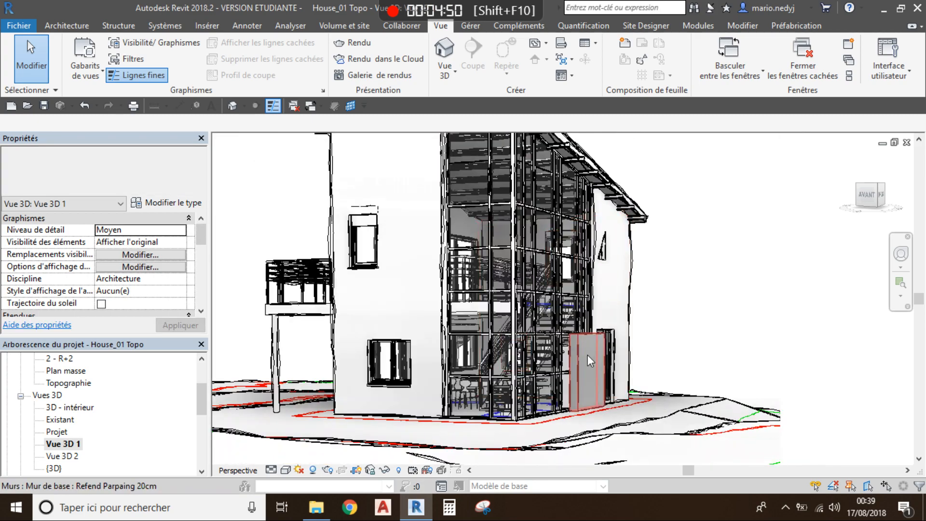
Set the sketchy lines' Extension to 7 in Vue 3D 1's graphic display options, then apply and accept the change.
{"action": "left_click", "coordinate": [285, 471]}
{"action": "left_click", "coordinate": [315, 366]}
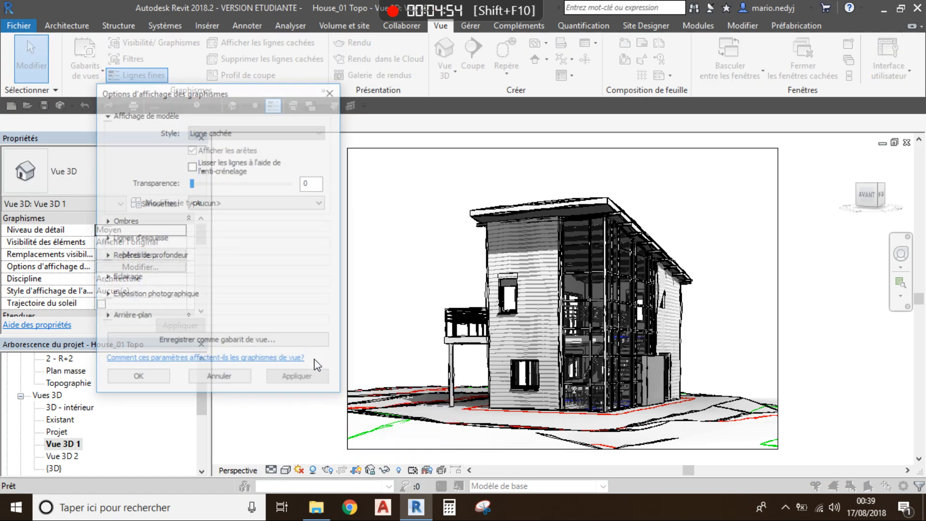
{"action": "left_click", "coordinate": [106, 239]}
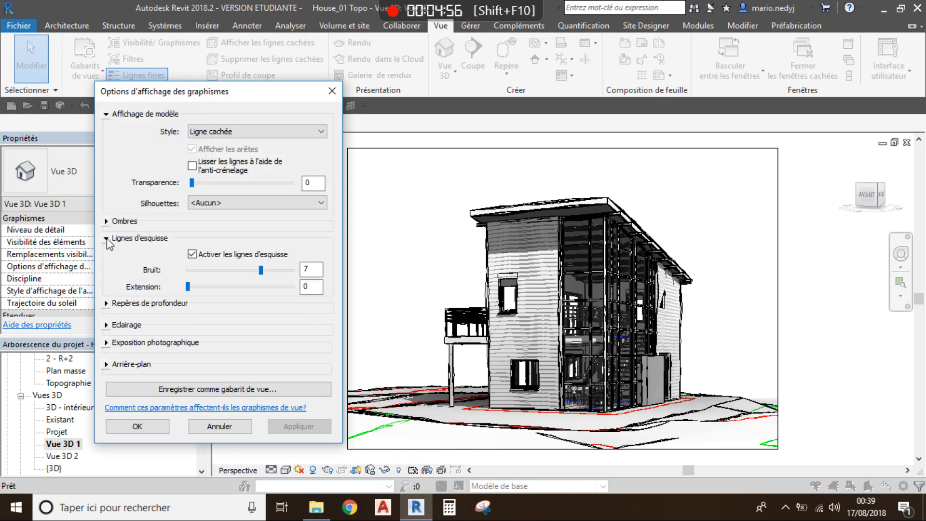
{"action": "left_click_drag", "start_coordinate": [188, 288], "coordinate": [257, 292]}
{"action": "left_click", "coordinate": [309, 432]}
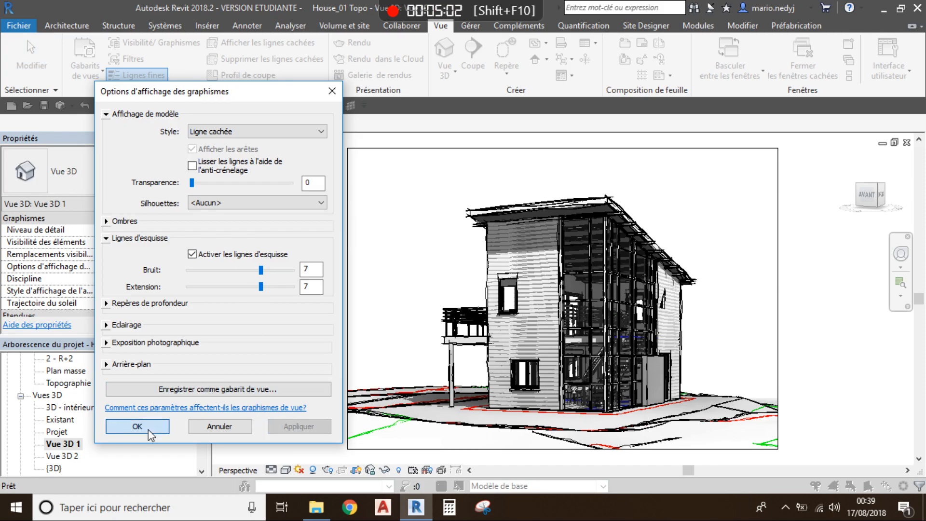
{"action": "left_click", "coordinate": [147, 429]}
Examine the extended sketchy line ends up close at the roof edge, then check them across the whole house.
{"action": "scroll", "coordinate": [476, 239], "scroll_direction": "up", "scroll_amount": 10}
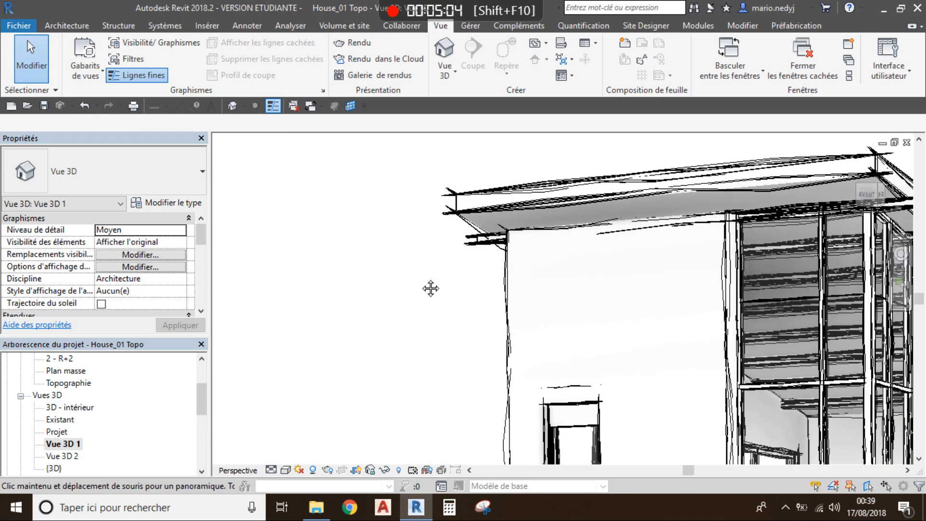
{"action": "scroll", "coordinate": [410, 291], "scroll_direction": "up", "scroll_amount": 3}
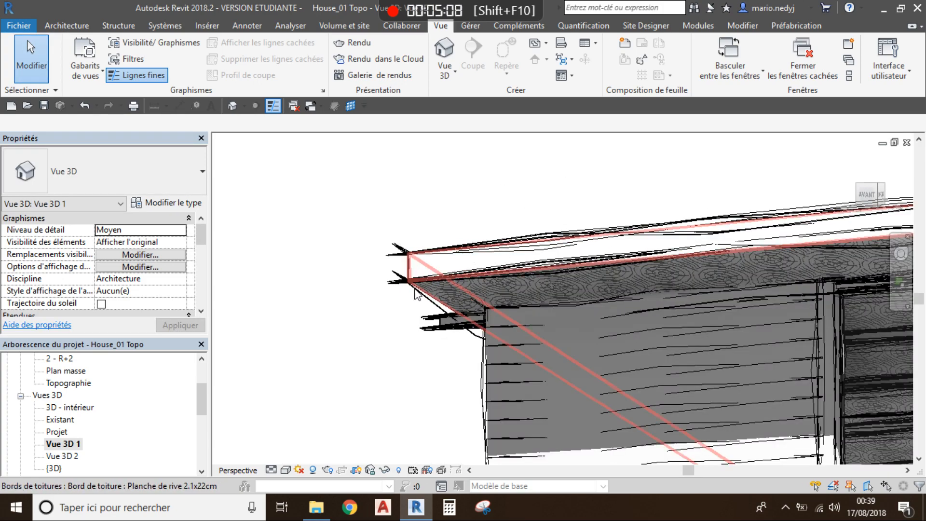
{"action": "scroll", "coordinate": [531, 313], "scroll_direction": "down", "scroll_amount": 6}
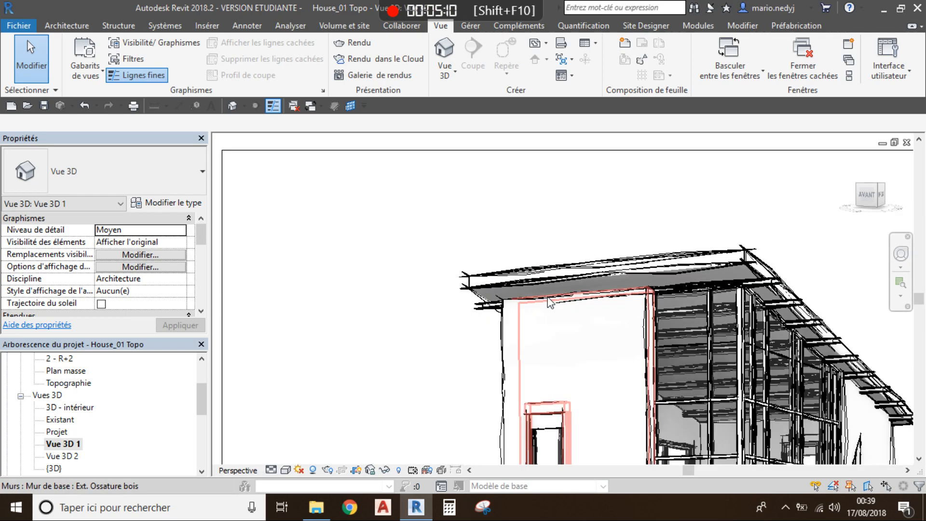
{"action": "scroll", "coordinate": [649, 352], "scroll_direction": "down", "scroll_amount": 4}
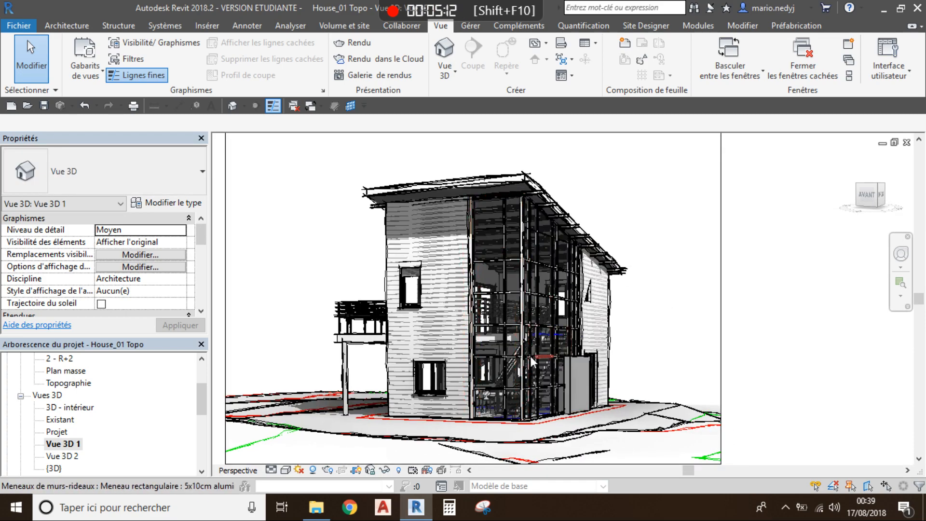
{"action": "scroll", "coordinate": [453, 359], "scroll_direction": "up", "scroll_amount": 3}
{"action": "scroll", "coordinate": [419, 430], "scroll_direction": "up", "scroll_amount": 2}
{"action": "scroll", "coordinate": [420, 410], "scroll_direction": "down", "scroll_amount": 6}
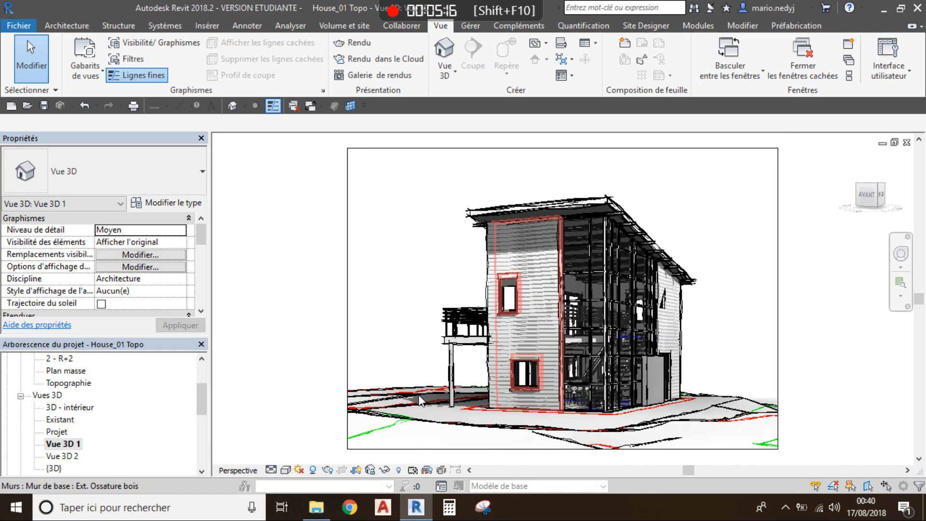
Deactivate the sketchy lines in the graphic display options of Vue 3D 1.
{"action": "left_click", "coordinate": [286, 470]}
{"action": "left_click", "coordinate": [329, 368]}
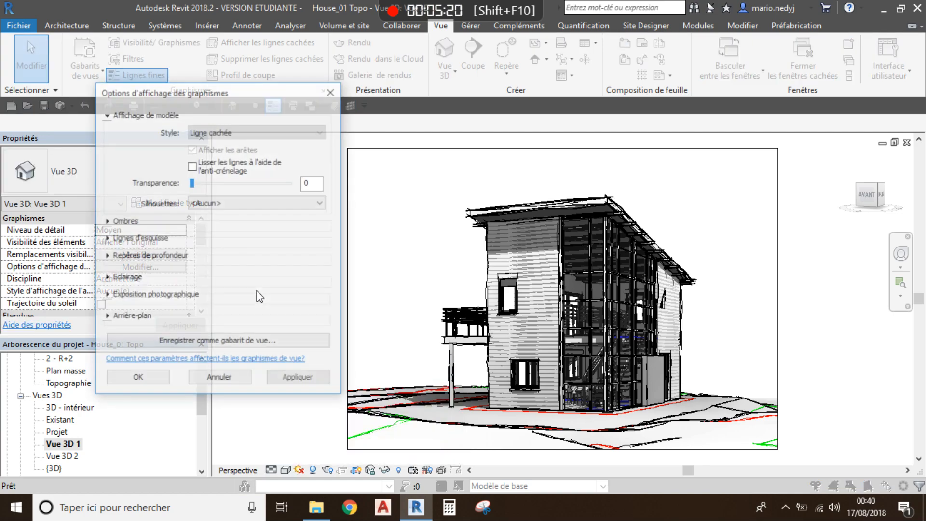
{"action": "left_click", "coordinate": [109, 241]}
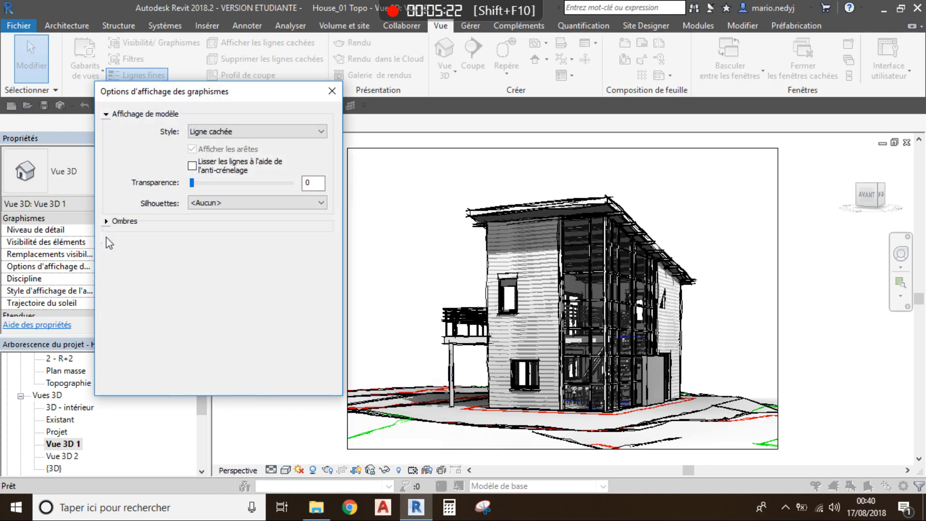
{"action": "left_click", "coordinate": [189, 255]}
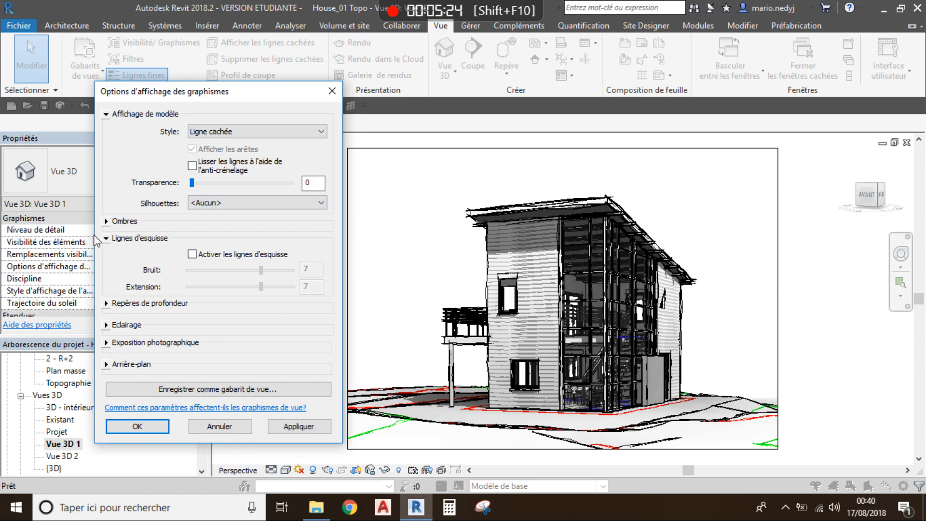
{"action": "left_click", "coordinate": [107, 239]}
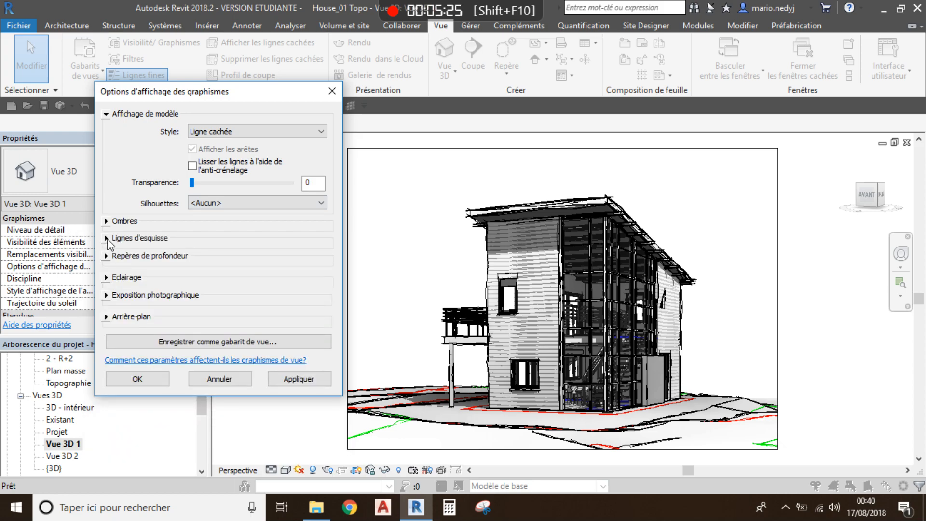
Set the view's background (Arrière-plan) to Image and browse for the picture file in the image customization settings.
{"action": "left_click", "coordinate": [106, 317]}
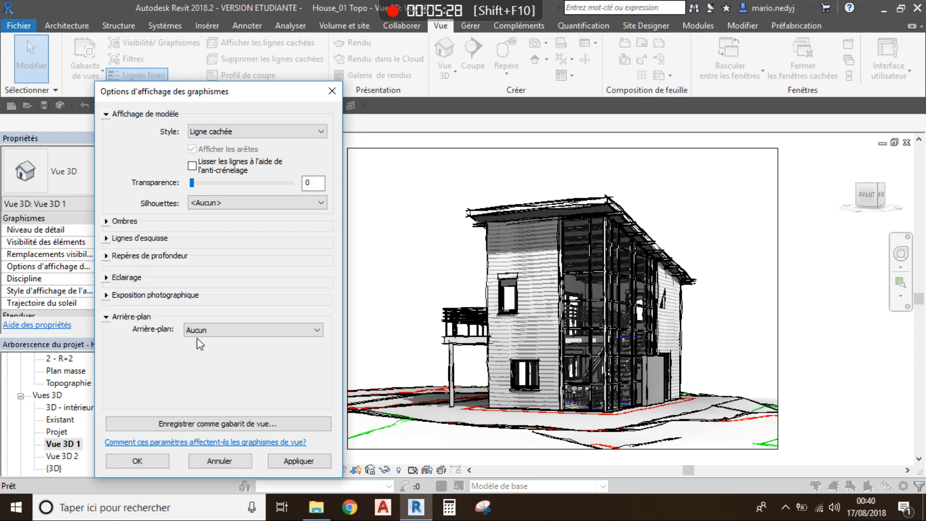
{"action": "left_click", "coordinate": [203, 333]}
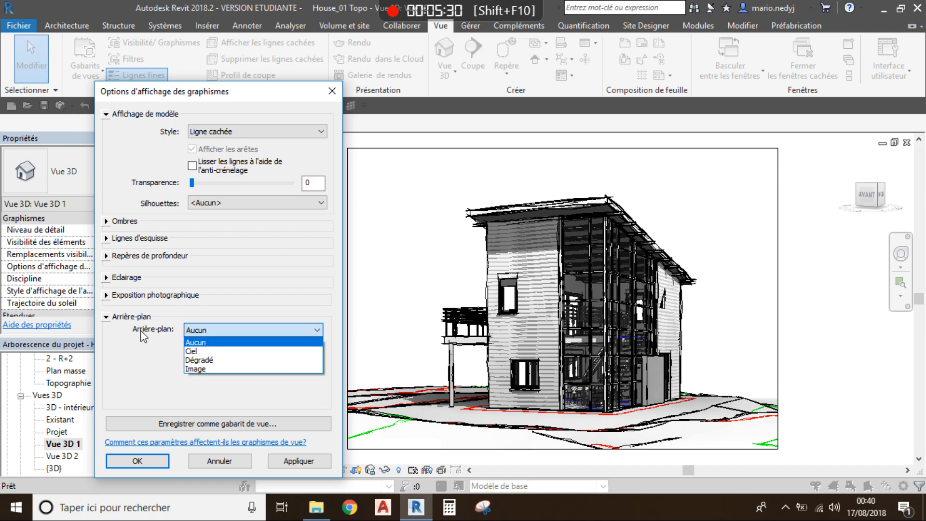
{"action": "left_click", "coordinate": [201, 369]}
{"action": "left_click", "coordinate": [220, 387]}
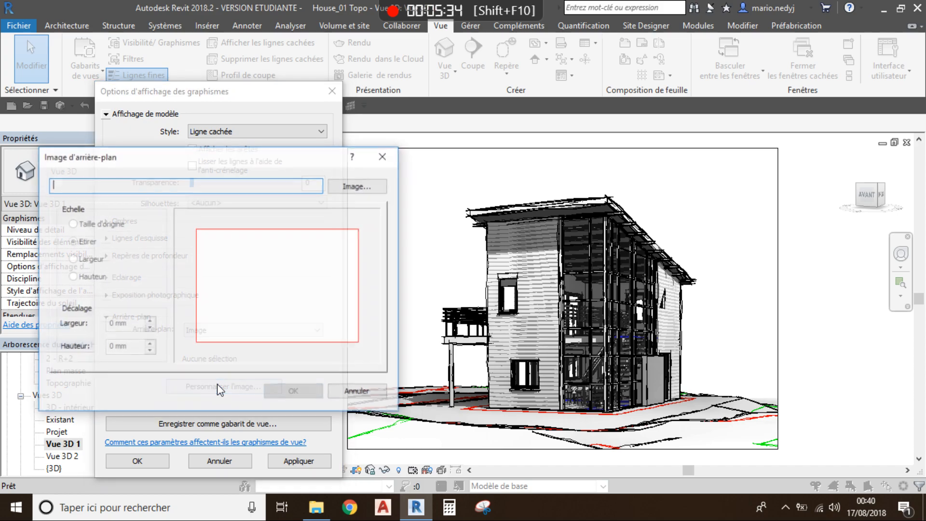
{"action": "left_click", "coordinate": [344, 186]}
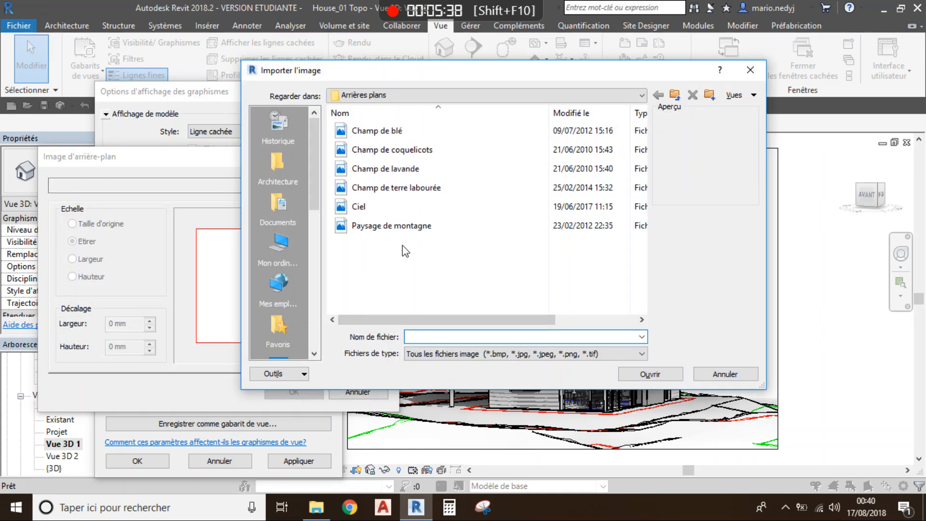
Look through the thumbnails in the Arrières plans folder and load Champ de terre labourée.jpg as the background image.
{"action": "scroll", "coordinate": [402, 246], "scroll_direction": "up", "scroll_amount": 3, "text": "ctrl"}
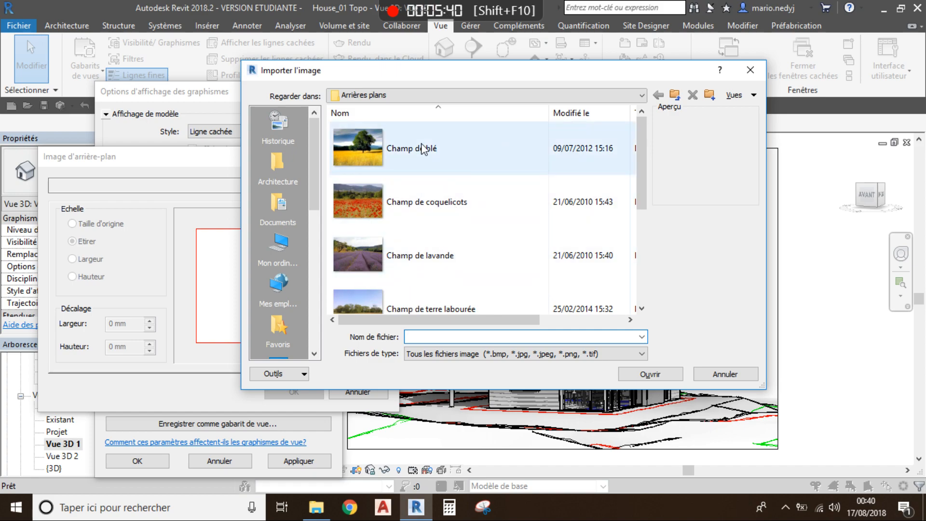
{"action": "scroll", "coordinate": [421, 183], "scroll_direction": "down", "scroll_amount": 3}
{"action": "scroll", "coordinate": [420, 183], "scroll_direction": "up", "scroll_amount": 3}
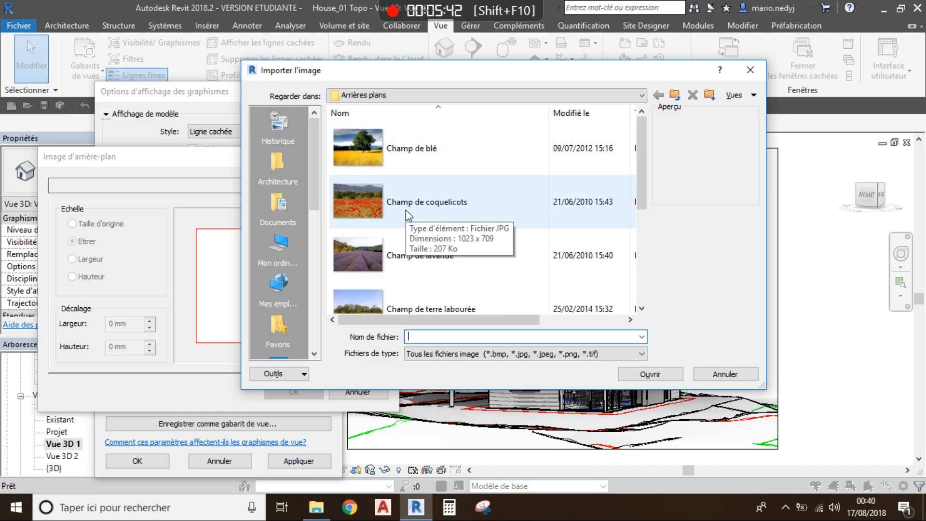
{"action": "left_click", "coordinate": [357, 151]}
{"action": "left_click", "coordinate": [426, 210]}
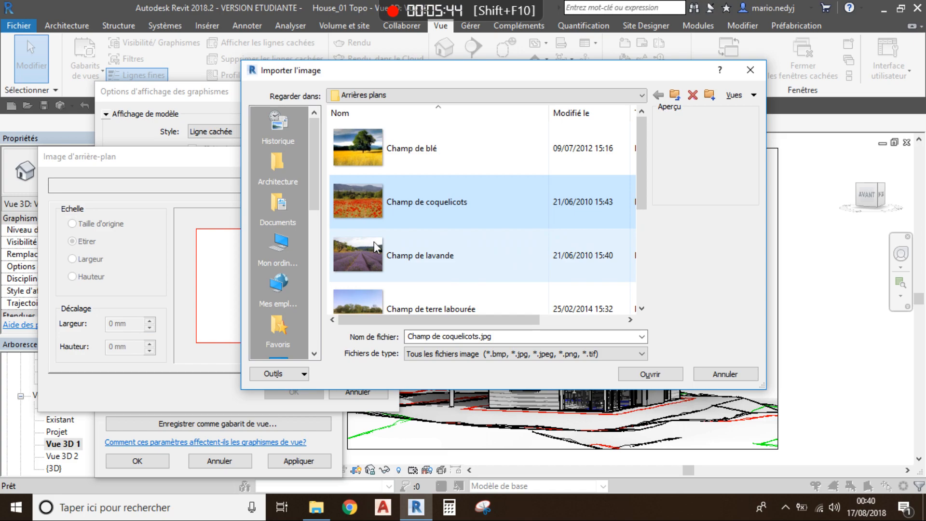
{"action": "left_click", "coordinate": [415, 260]}
{"action": "scroll", "coordinate": [446, 256], "scroll_direction": "down", "scroll_amount": 2}
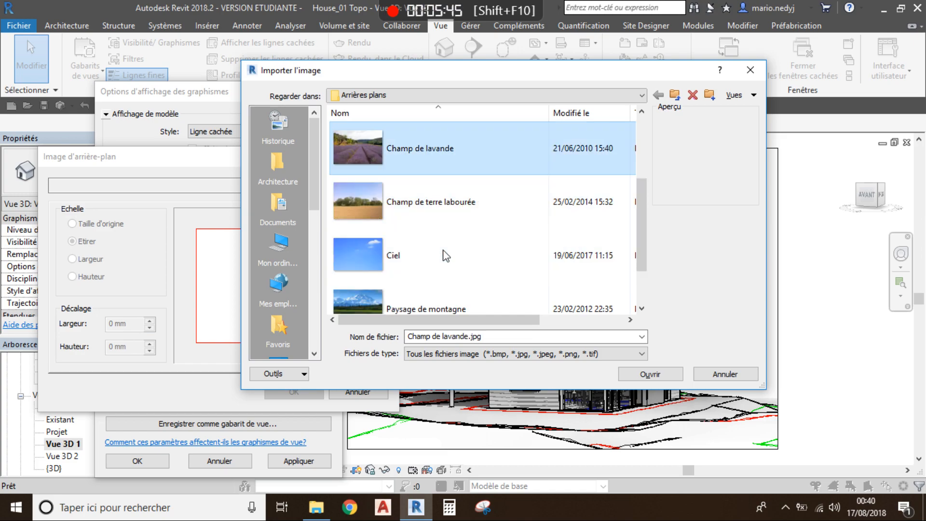
{"action": "left_click", "coordinate": [421, 206]}
{"action": "scroll", "coordinate": [422, 259], "scroll_direction": "down", "scroll_amount": 1}
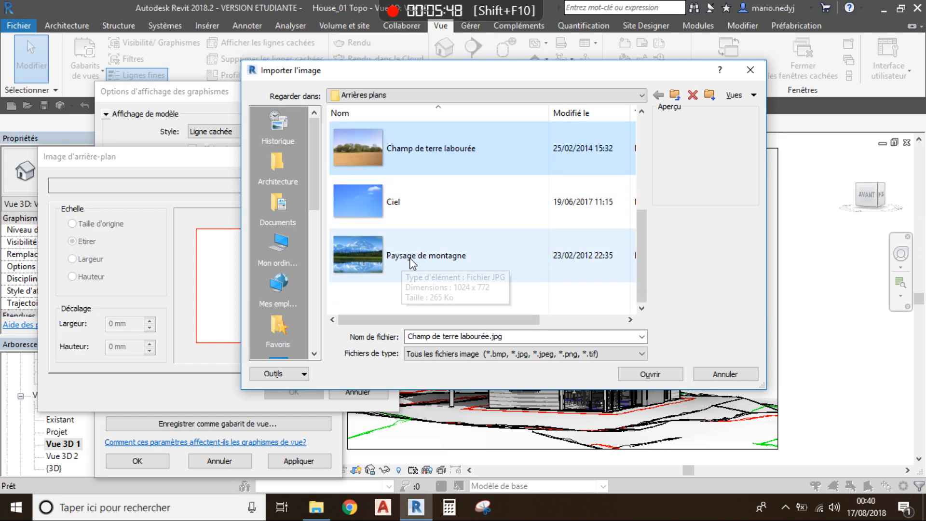
{"action": "scroll", "coordinate": [427, 262], "scroll_direction": "up", "scroll_amount": 2}
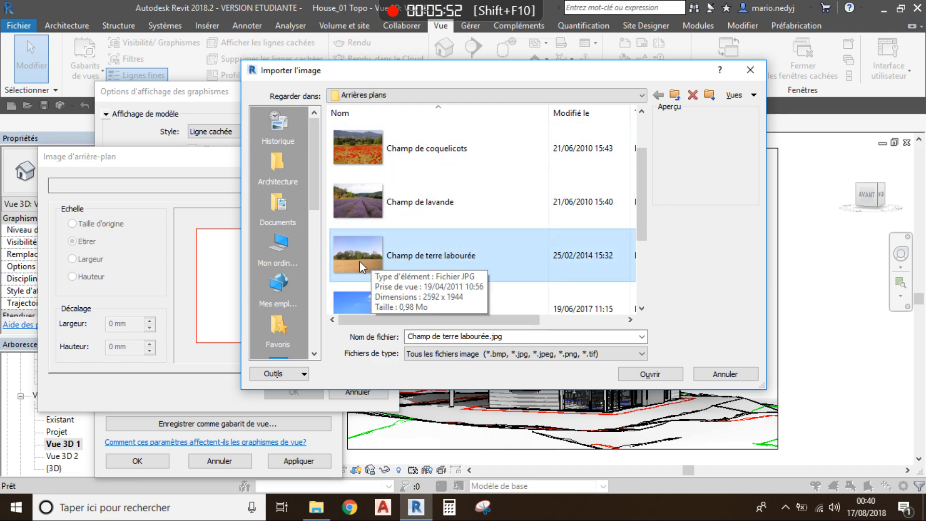
{"action": "left_click", "coordinate": [650, 375]}
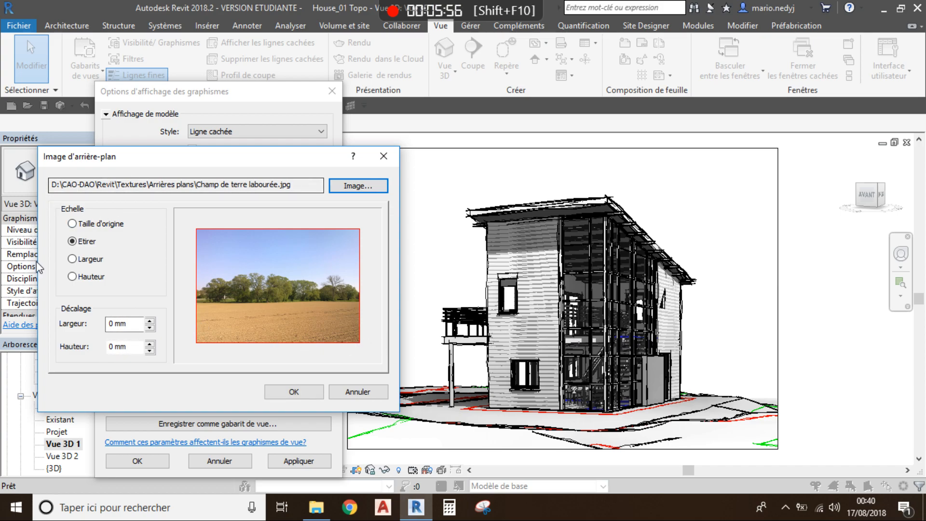
Try the Taille d'origine, Etirer, Largeur and Hauteur scale options on the background image.
{"action": "left_click", "coordinate": [73, 224]}
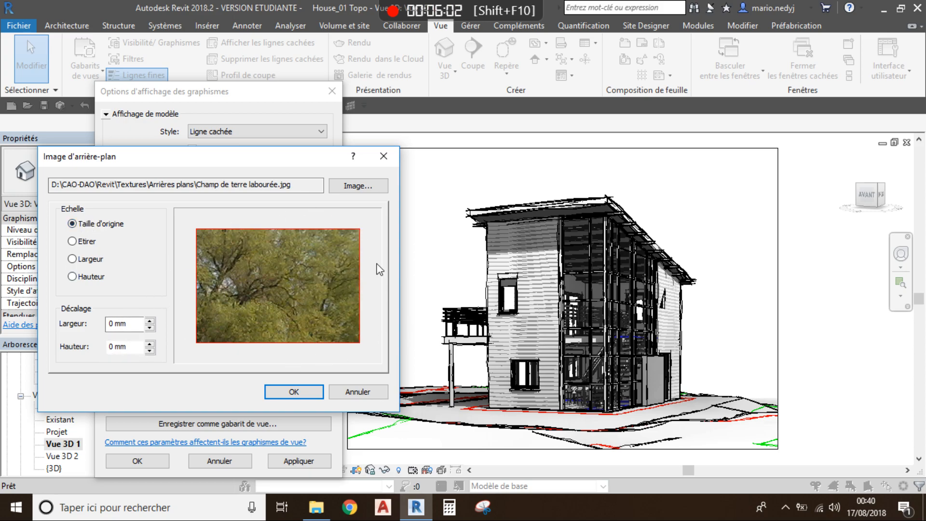
{"action": "left_click", "coordinate": [74, 242]}
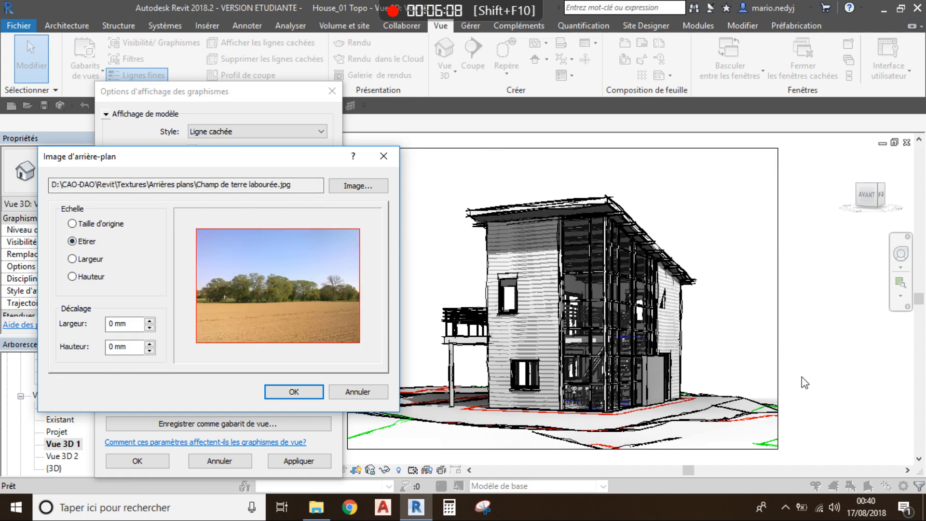
{"action": "left_click", "coordinate": [72, 259]}
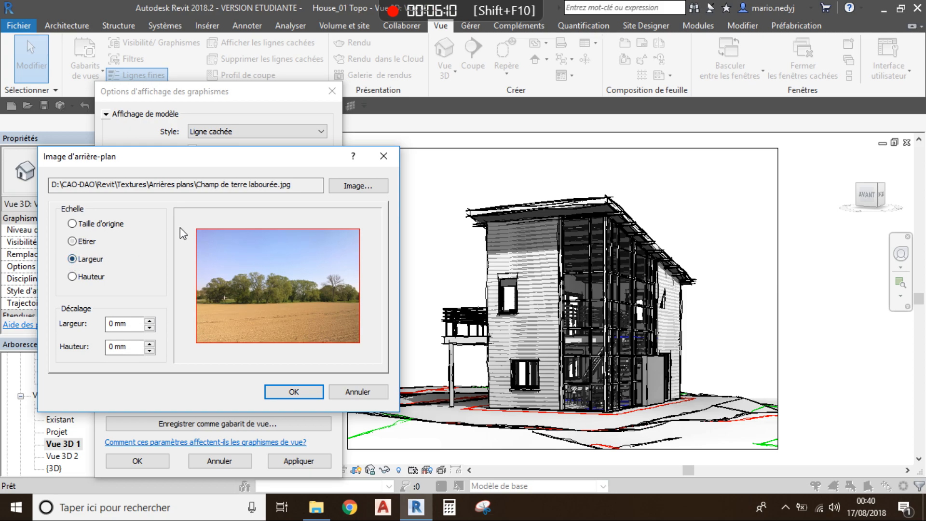
{"action": "left_click", "coordinate": [72, 276]}
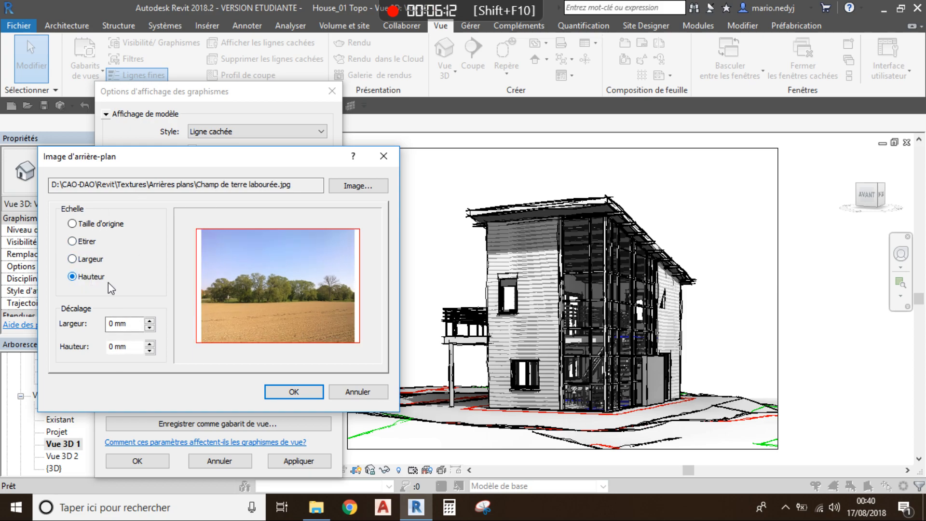
{"action": "left_click", "coordinate": [73, 280]}
Try width offsets (Décalage Largeur) of 6 mm and -6 mm on the background image and reset the offset to 0 mm.
{"action": "left_click_drag", "start_coordinate": [139, 324], "coordinate": [97, 325]}
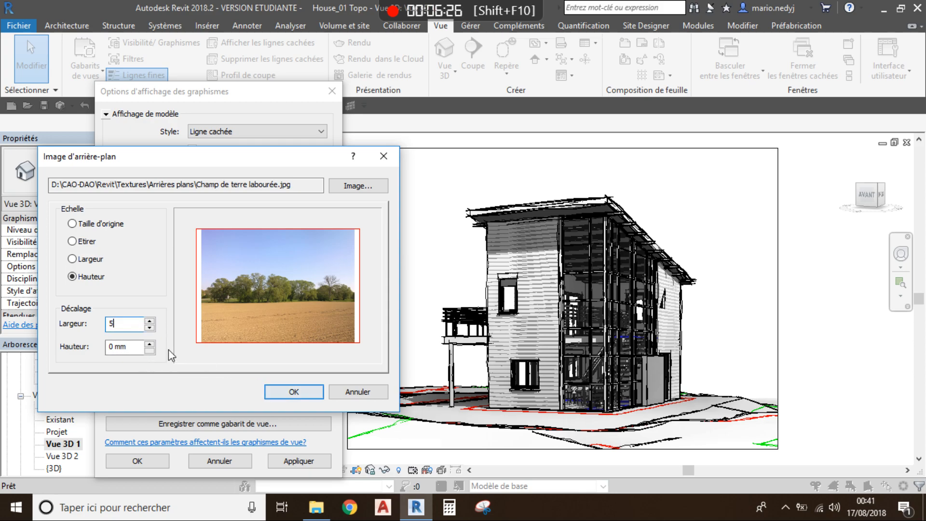
{"action": "left_click", "coordinate": [149, 322]}
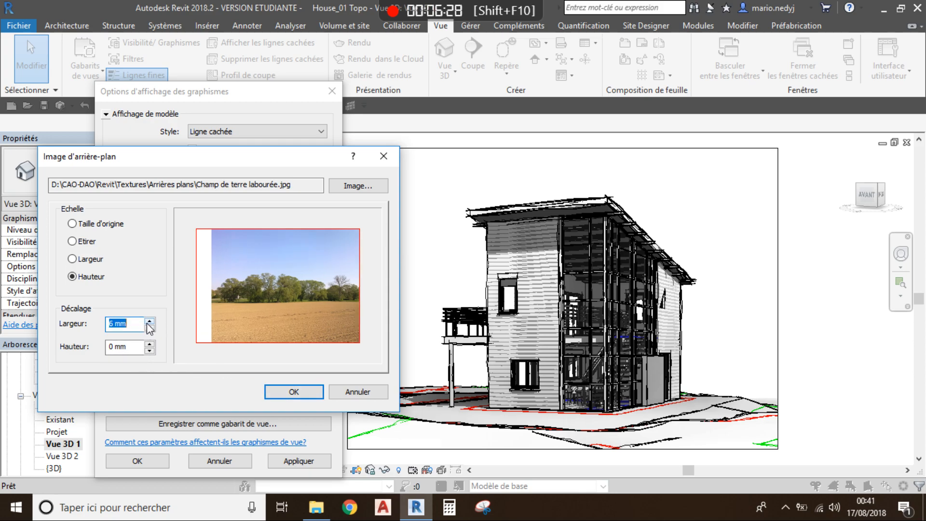
{"action": "left_click", "coordinate": [149, 328]}
{"action": "left_click", "coordinate": [149, 328]}
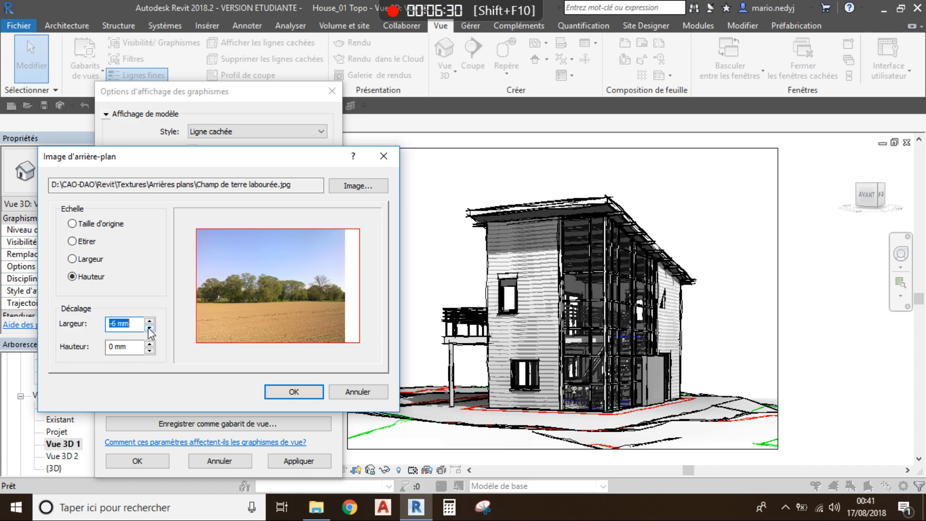
{"action": "left_click", "coordinate": [150, 322]}
{"action": "key", "text": "Tab"}
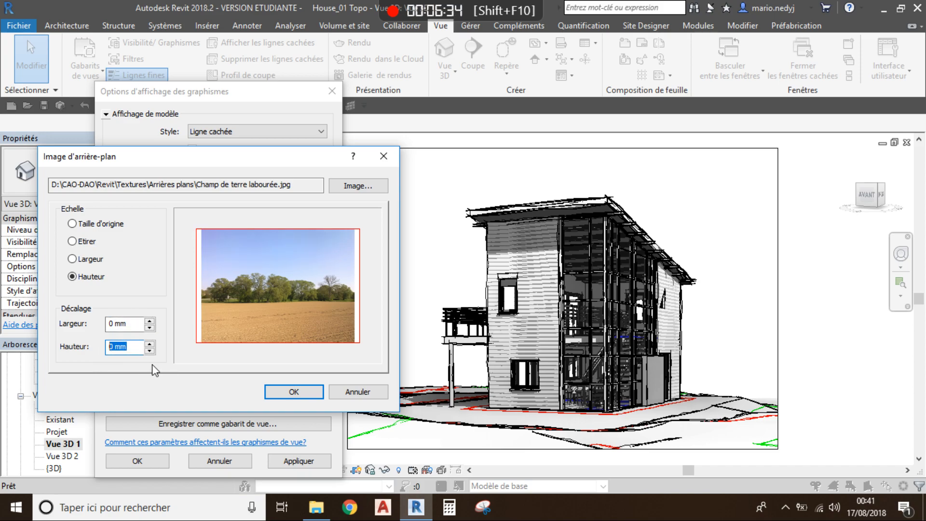
Try height offsets (Décalage Hauteur) of 13 mm and -6 mm on the background image and reset the offset to 0 mm.
{"action": "left_click", "coordinate": [149, 344]}
{"action": "left_click", "coordinate": [149, 344]}
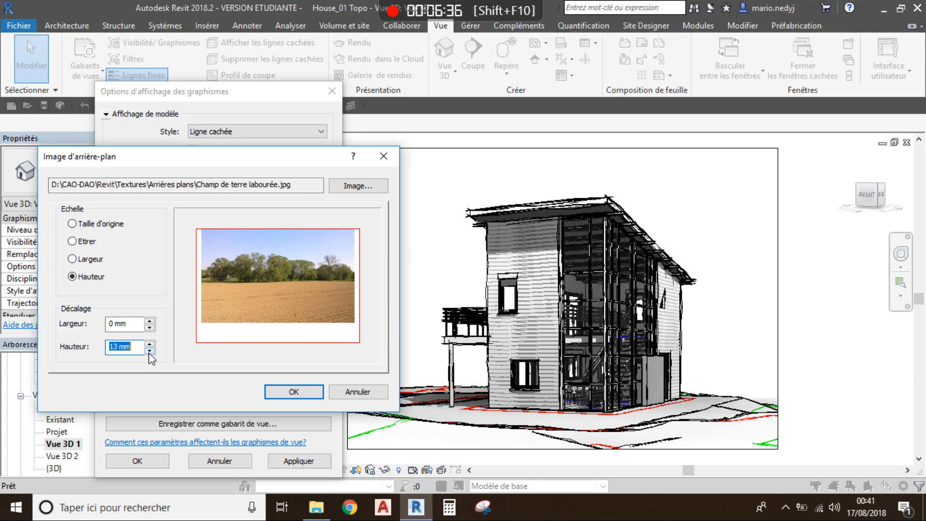
{"action": "left_click", "coordinate": [150, 350]}
{"action": "left_click", "coordinate": [150, 351]}
{"action": "left_click", "coordinate": [150, 351]}
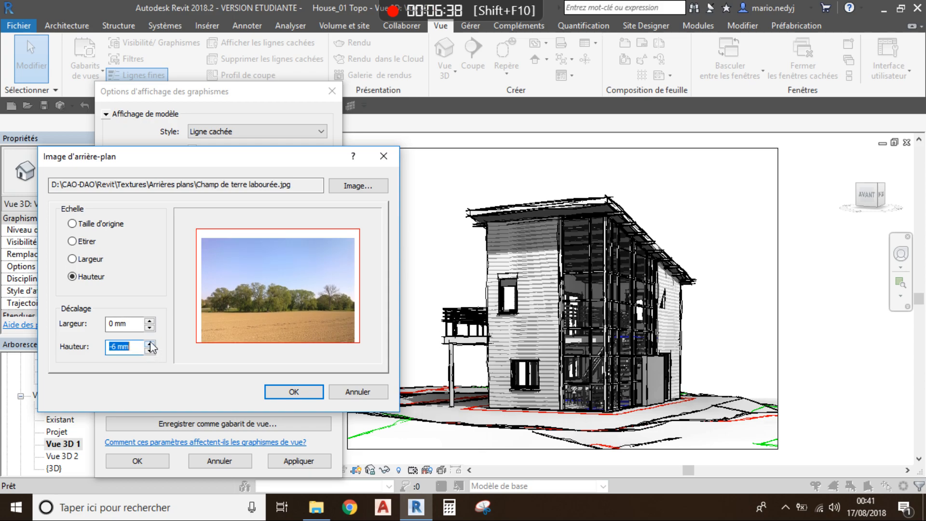
{"action": "left_click", "coordinate": [150, 345]}
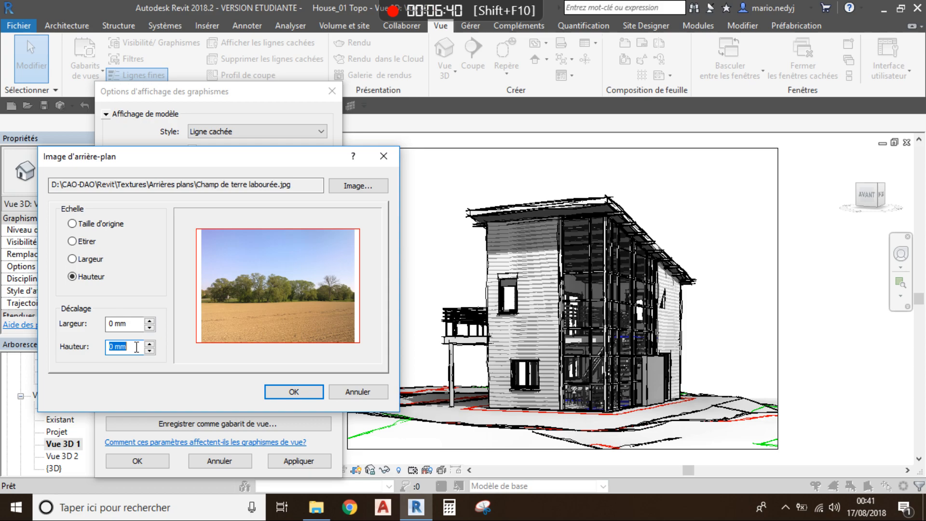
Scale the background image by width (Largeur).
{"action": "left_click", "coordinate": [82, 259]}
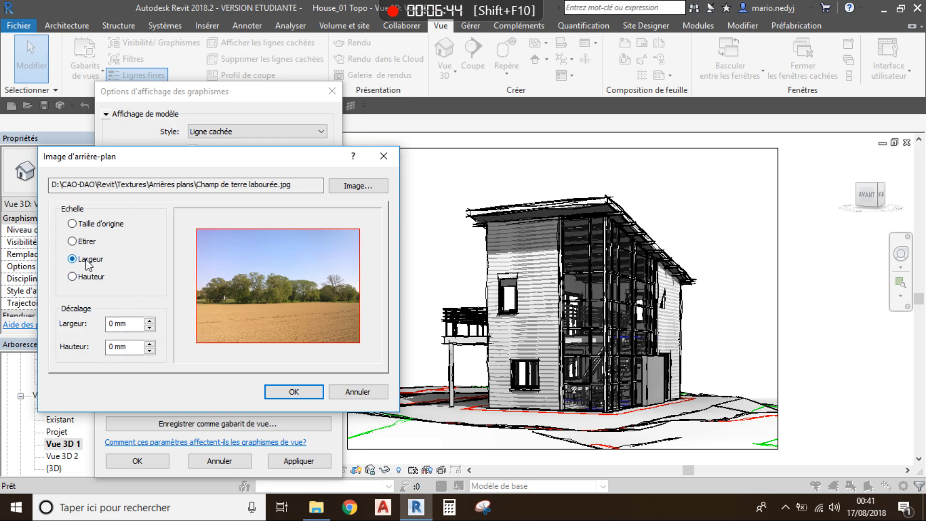
Confirm the background image settings and apply the graphic display options to the camera view.
{"action": "left_click", "coordinate": [295, 391]}
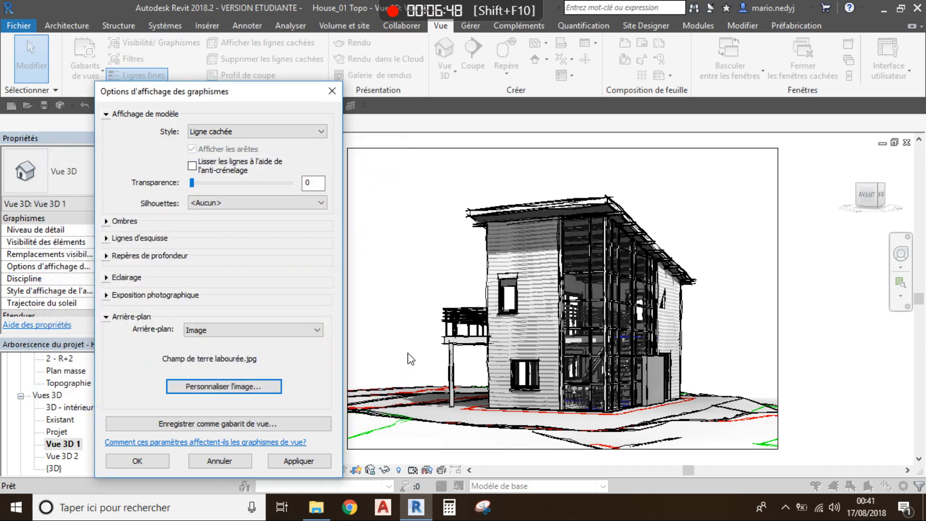
{"action": "left_click", "coordinate": [294, 459]}
{"action": "left_click", "coordinate": [152, 461]}
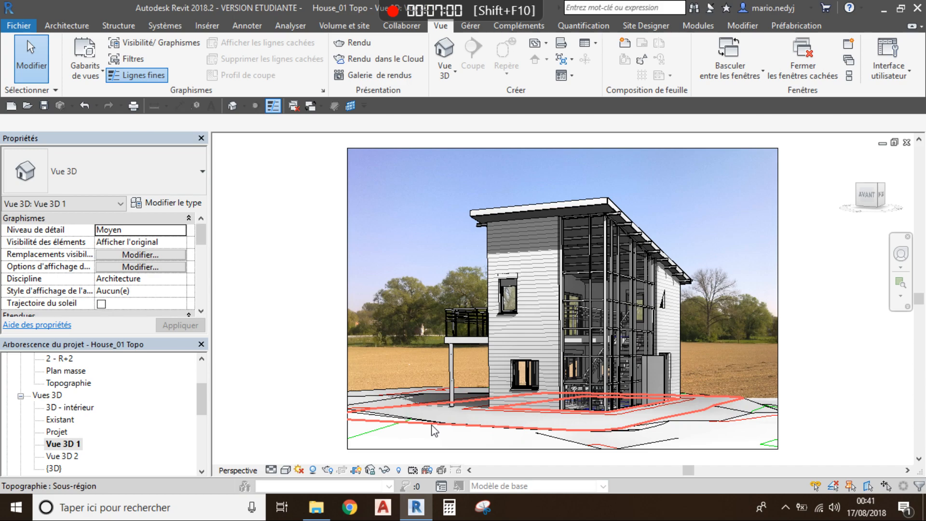
{"action": "key", "text": "Tab"}
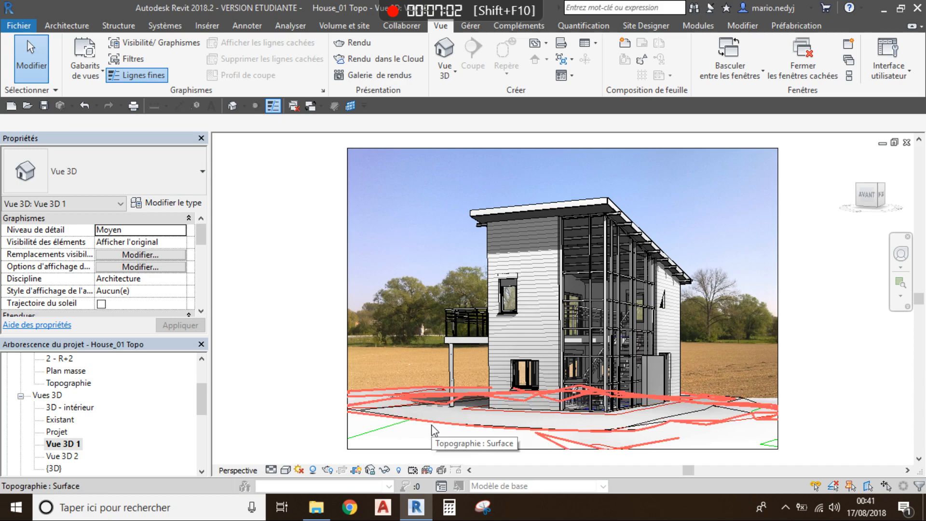
{"action": "left_click", "coordinate": [432, 425]}
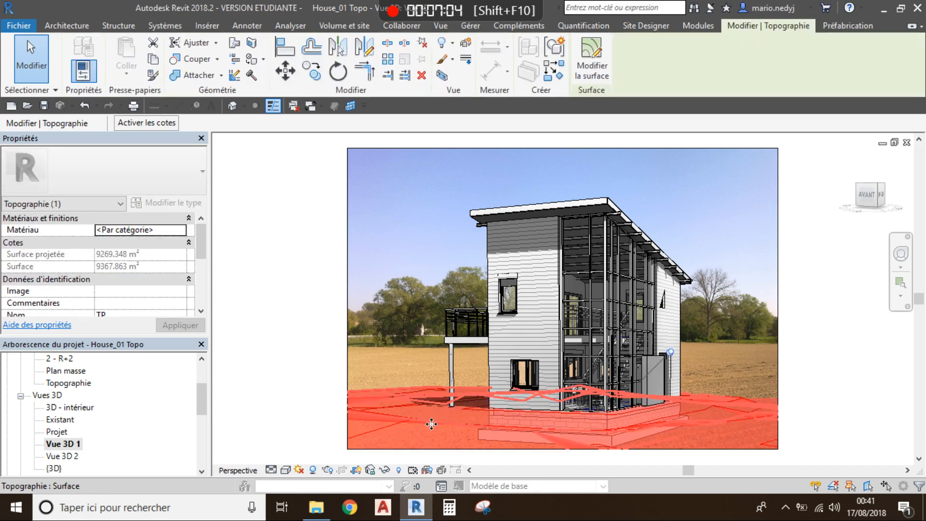
{"action": "scroll", "coordinate": [139, 265], "scroll_direction": "down", "scroll_amount": 1}
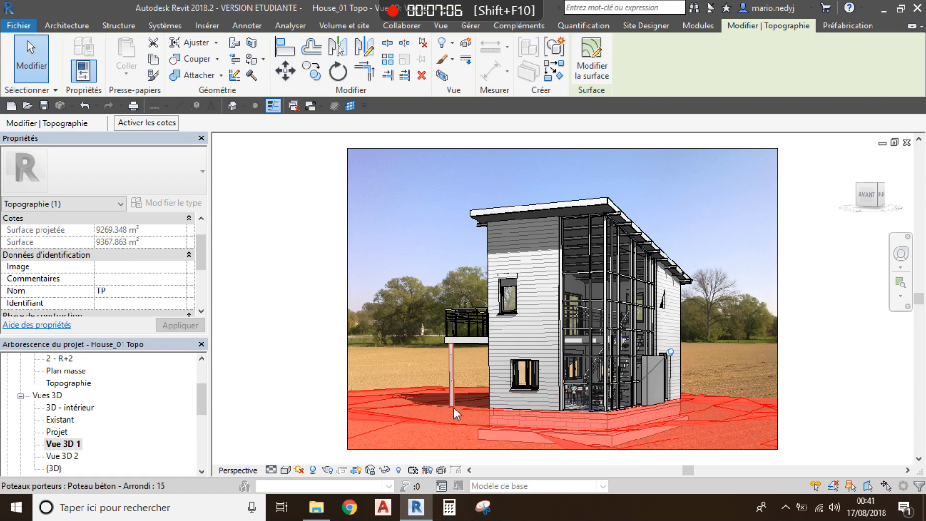
{"action": "key", "text": "Escape"}
{"action": "key", "text": "Escape"}
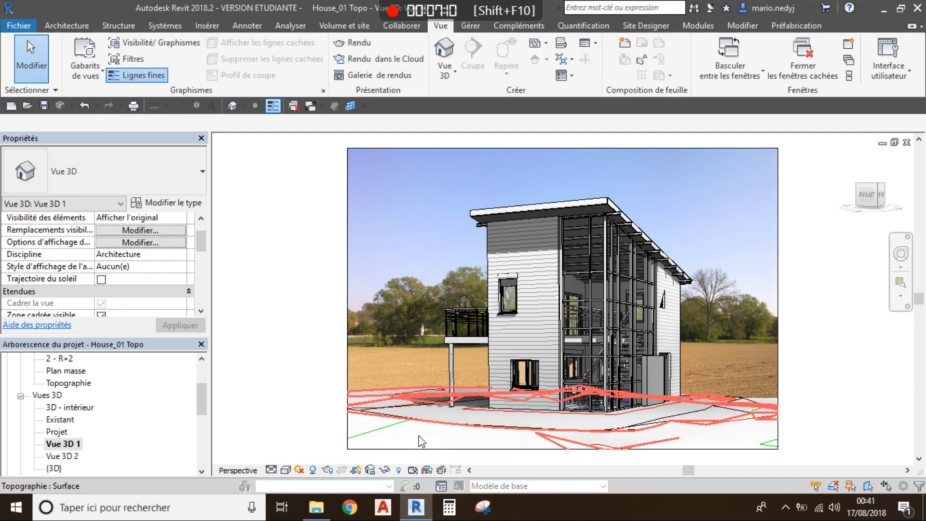
{"action": "left_click", "coordinate": [421, 441]}
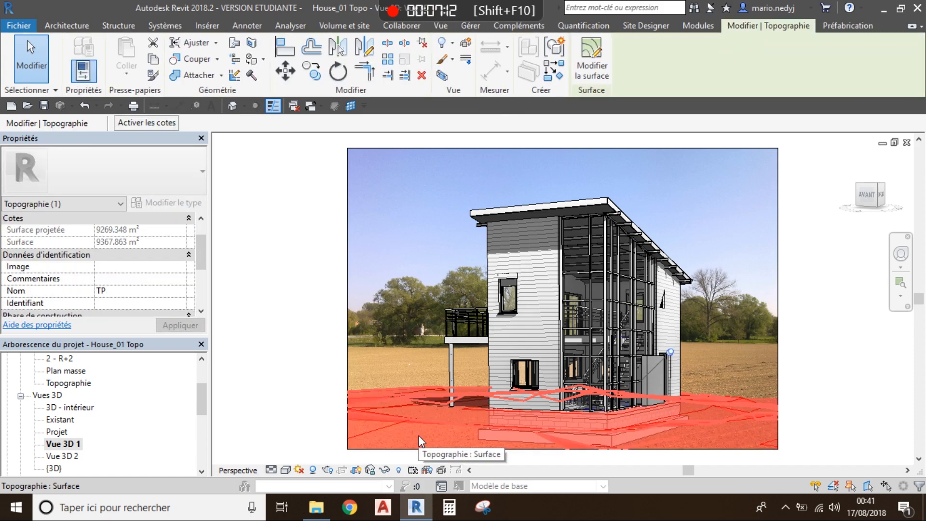
{"action": "key", "text": "Escape"}
Try temporarily hiding the topography sub-region and the main topography surface, and restore the hidden elements.
{"action": "left_click", "coordinate": [410, 429]}
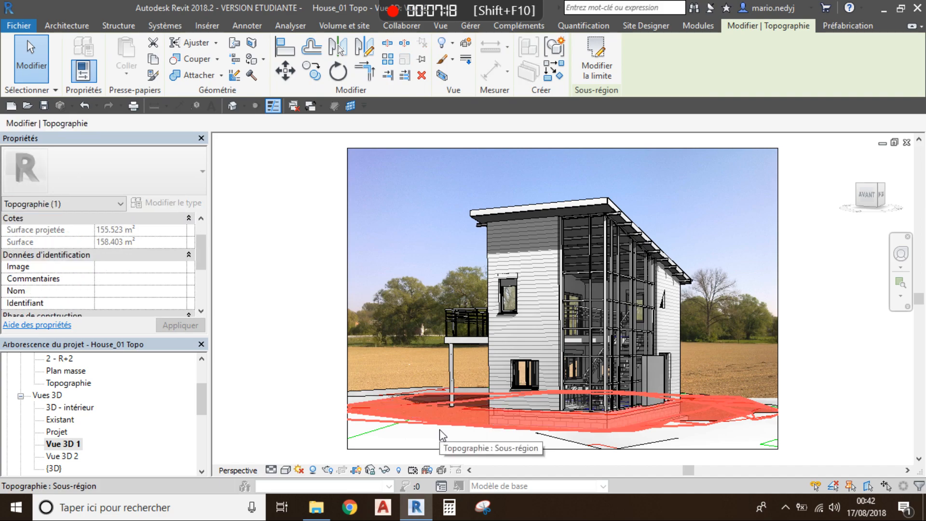
{"action": "key", "text": "Escape"}
{"action": "key", "text": "h"}
{"action": "key", "text": "h"}
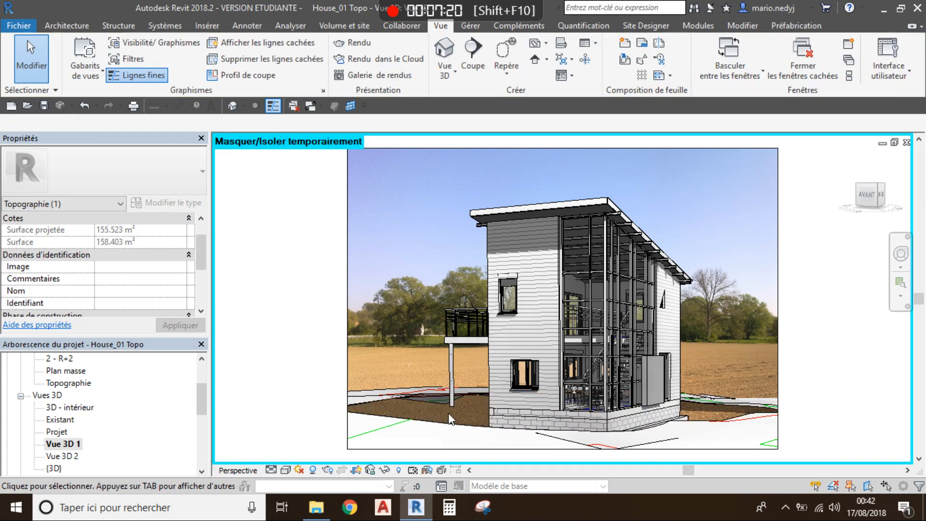
{"action": "left_click", "coordinate": [421, 433]}
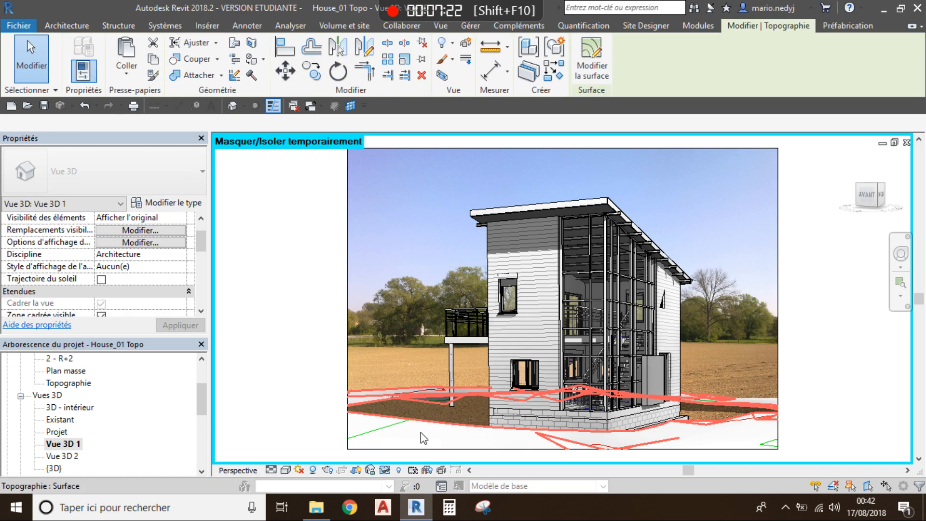
{"action": "key", "text": "Escape"}
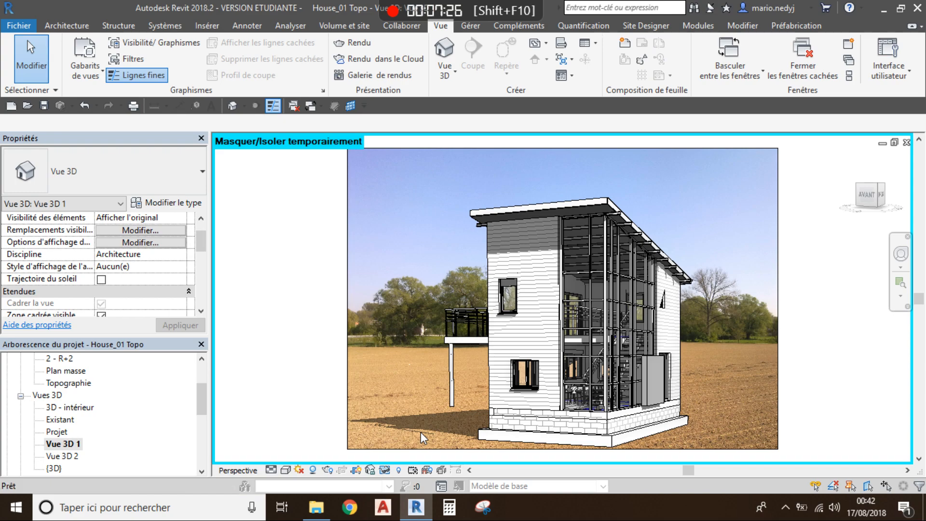
{"action": "key", "text": "h"}
{"action": "key", "text": "r"}
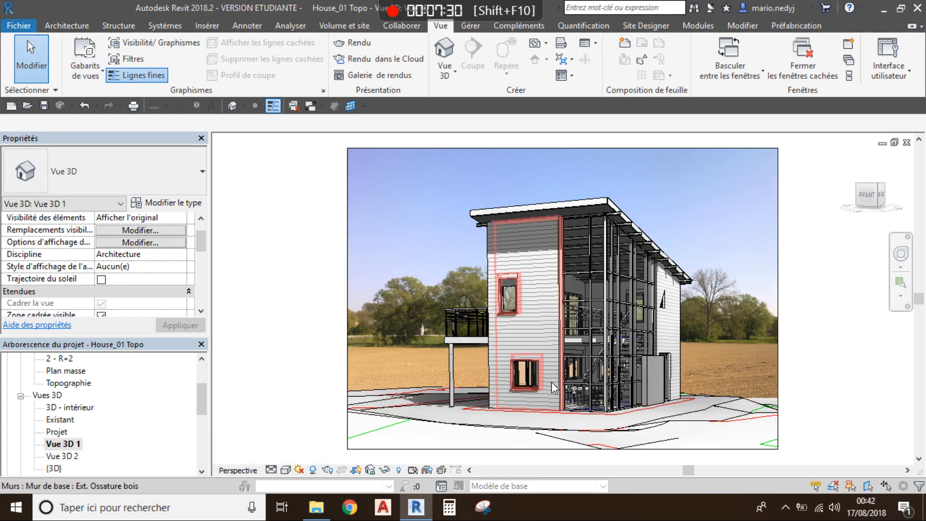
Set the camera view's detail level to Elevé and its visual style to Réaliste, with shadows displayed.
{"action": "left_click", "coordinate": [271, 470]}
{"action": "left_click", "coordinate": [289, 455]}
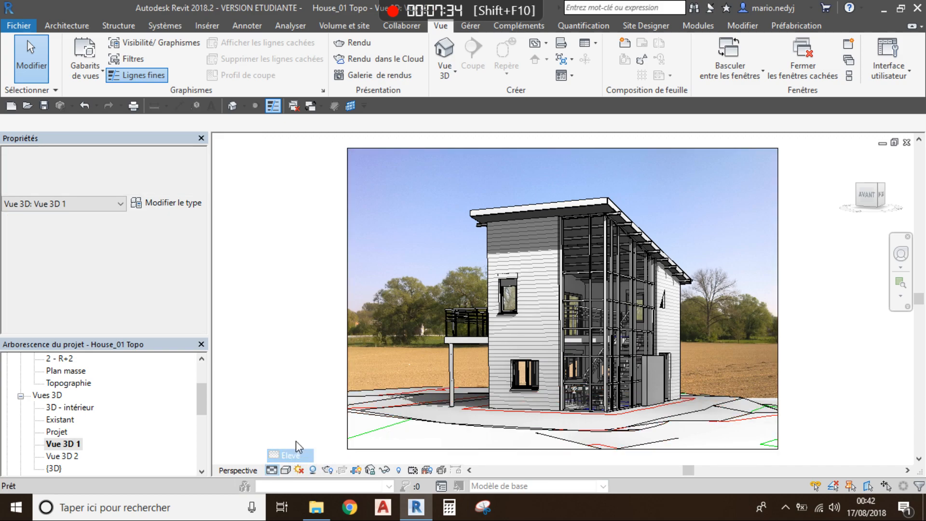
{"action": "left_click", "coordinate": [285, 470]}
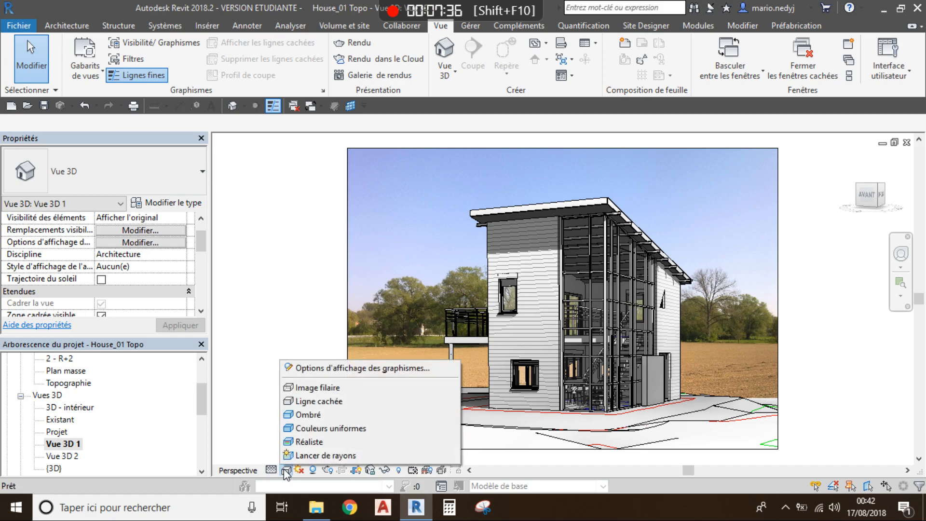
{"action": "left_click", "coordinate": [309, 442]}
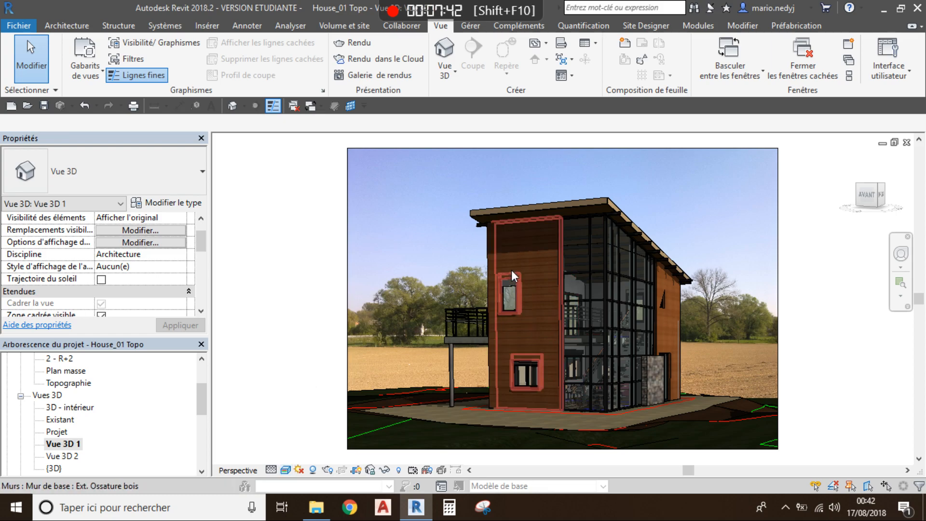
{"action": "left_click", "coordinate": [313, 470]}
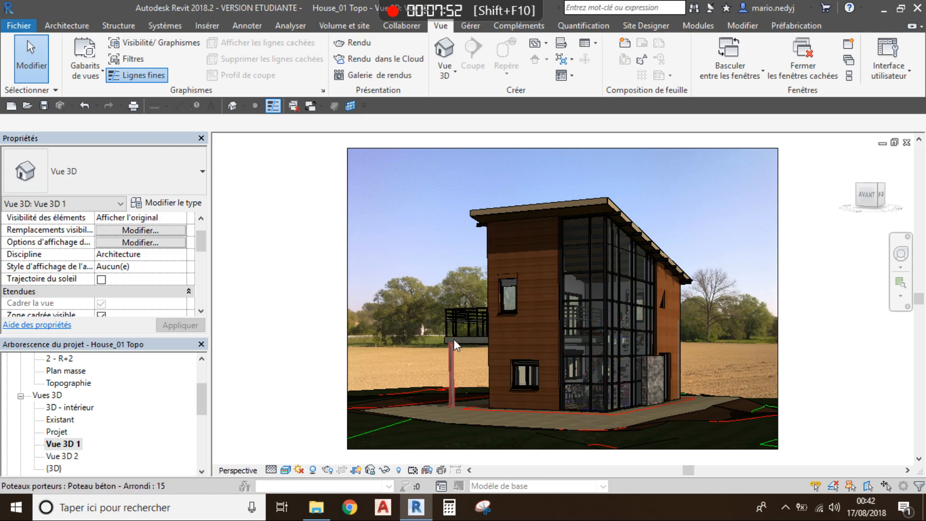
{"action": "scroll", "coordinate": [441, 273], "scroll_direction": "up", "scroll_amount": 5}
{"action": "scroll", "coordinate": [523, 288], "scroll_direction": "down", "scroll_amount": 3}
{"action": "scroll", "coordinate": [383, 341], "scroll_direction": "down", "scroll_amount": 4}
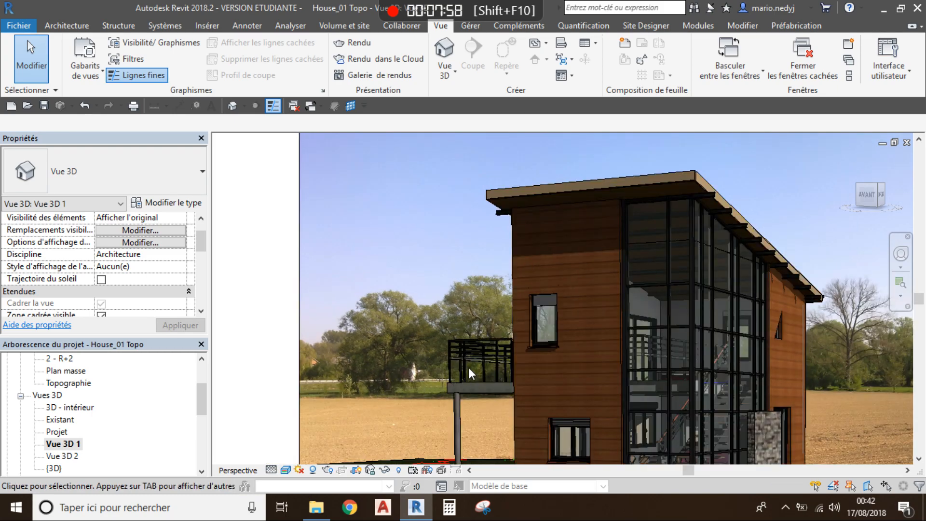
{"action": "scroll", "coordinate": [379, 387], "scroll_direction": "down", "scroll_amount": 1}
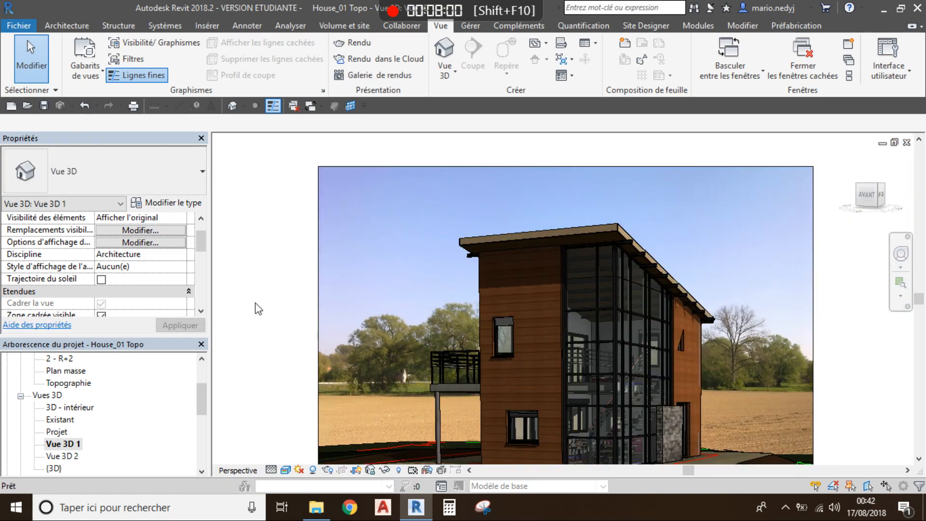
{"action": "scroll", "coordinate": [452, 388], "scroll_direction": "down", "scroll_amount": 1}
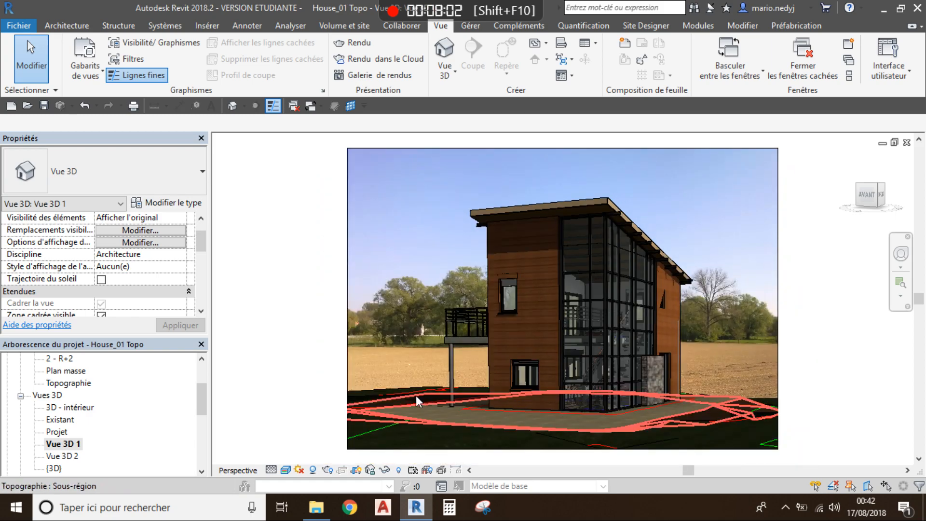
In the sun settings, try the presets Ombres à 45° - Façades and Source en haut à droite, and apply Source en haut à gauche.
{"action": "left_click", "coordinate": [299, 471]}
{"action": "left_click", "coordinate": [328, 423]}
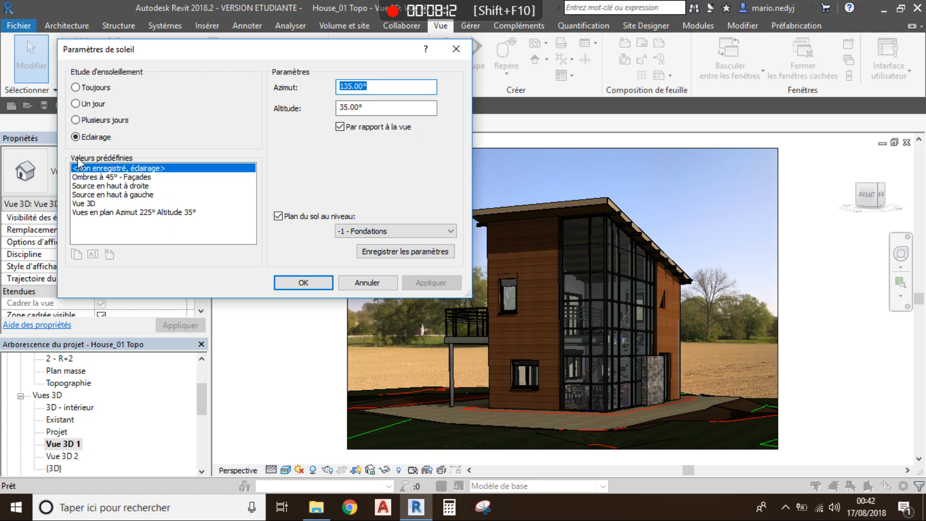
{"action": "left_click", "coordinate": [75, 177]}
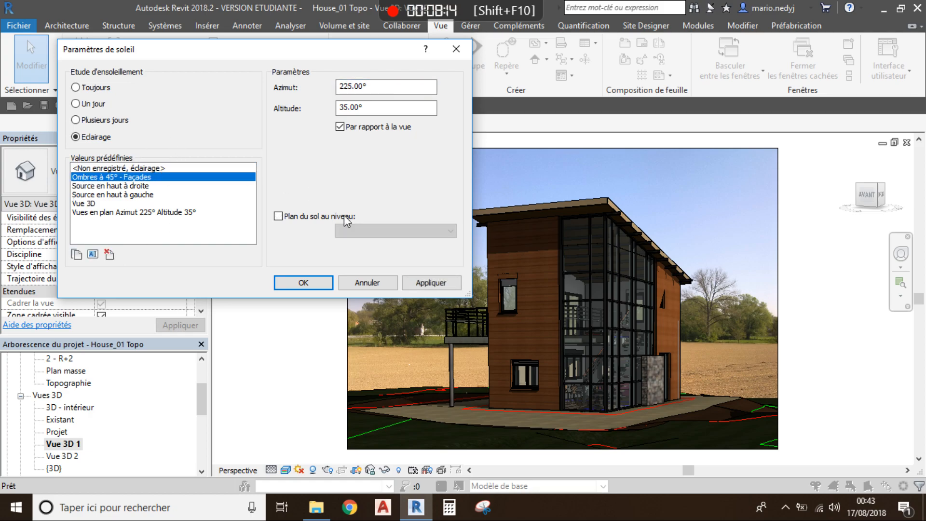
{"action": "left_click", "coordinate": [432, 284]}
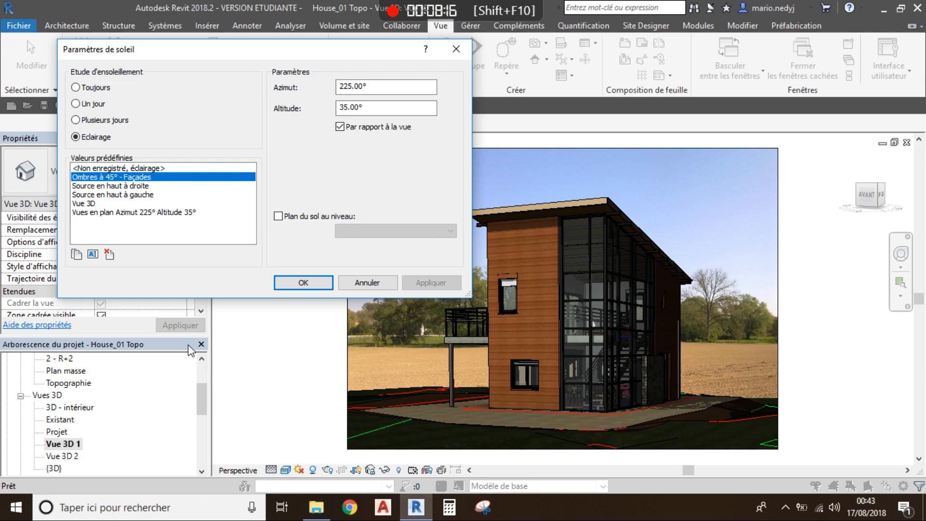
{"action": "left_click", "coordinate": [119, 186]}
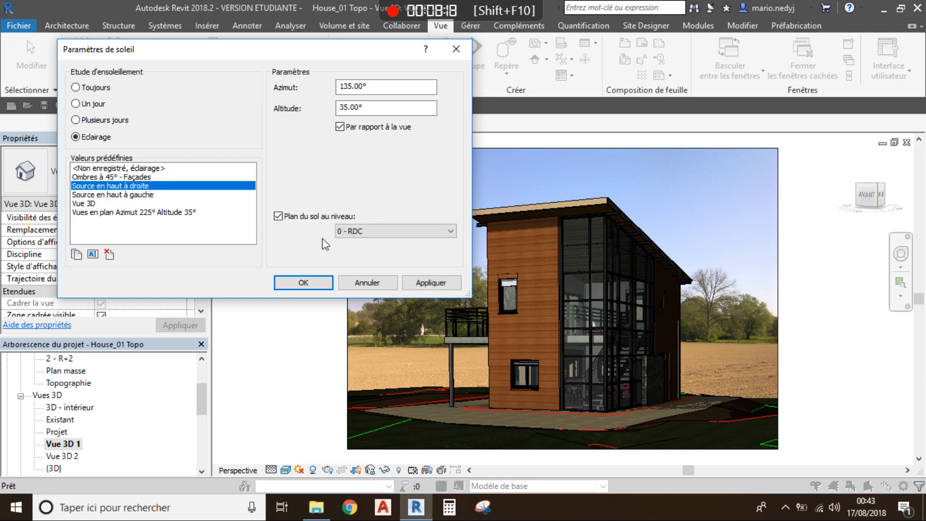
{"action": "left_click", "coordinate": [431, 282]}
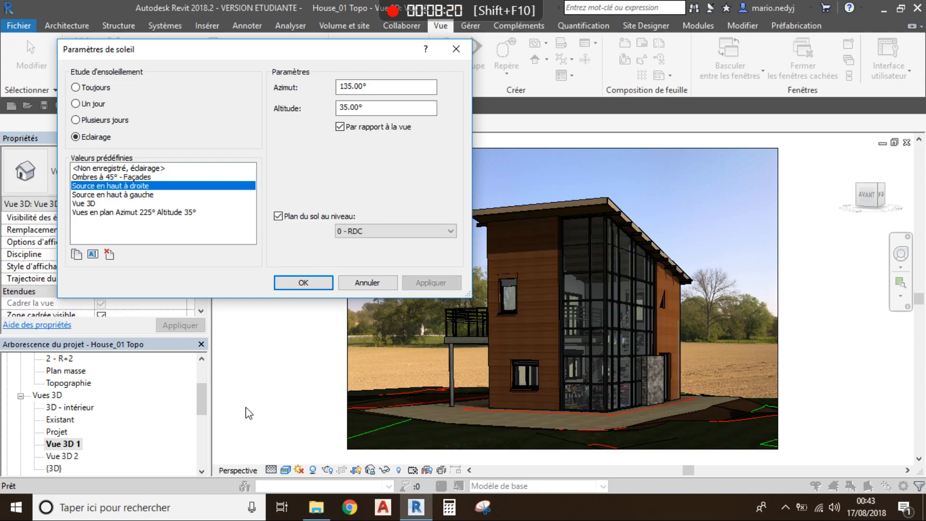
{"action": "left_click", "coordinate": [151, 195]}
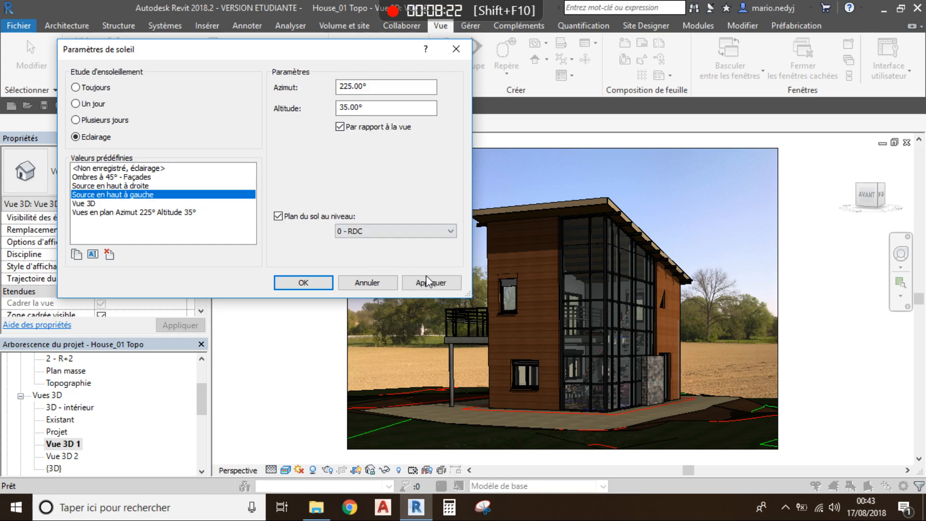
{"action": "key", "text": "Return"}
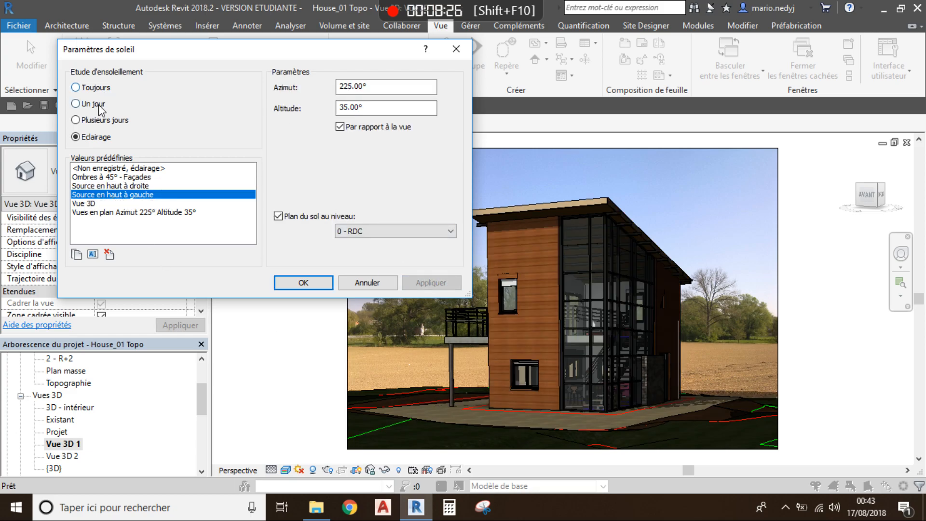
Try a sun azimuth of 0° on the camera view.
{"action": "left_click", "coordinate": [384, 86]}
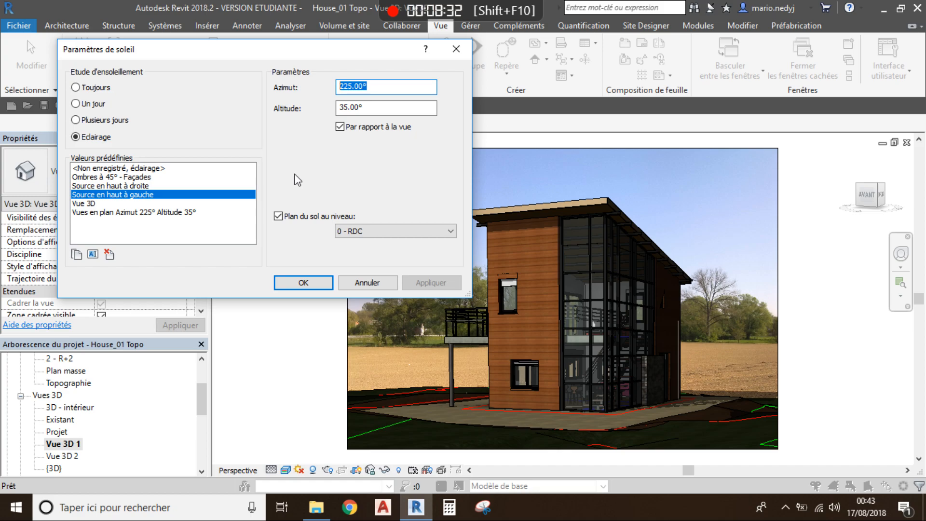
{"action": "type", "text": "0"}
{"action": "left_click", "coordinate": [379, 109]}
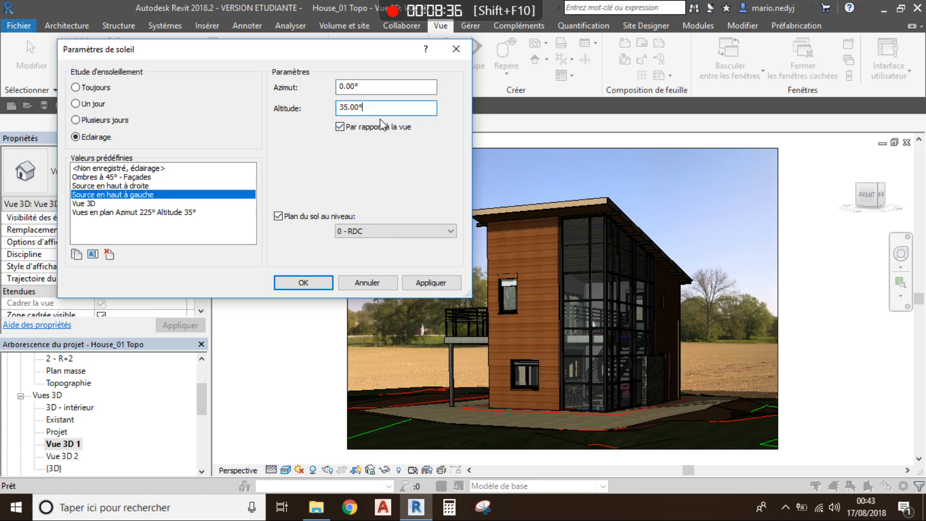
{"action": "left_click", "coordinate": [424, 284]}
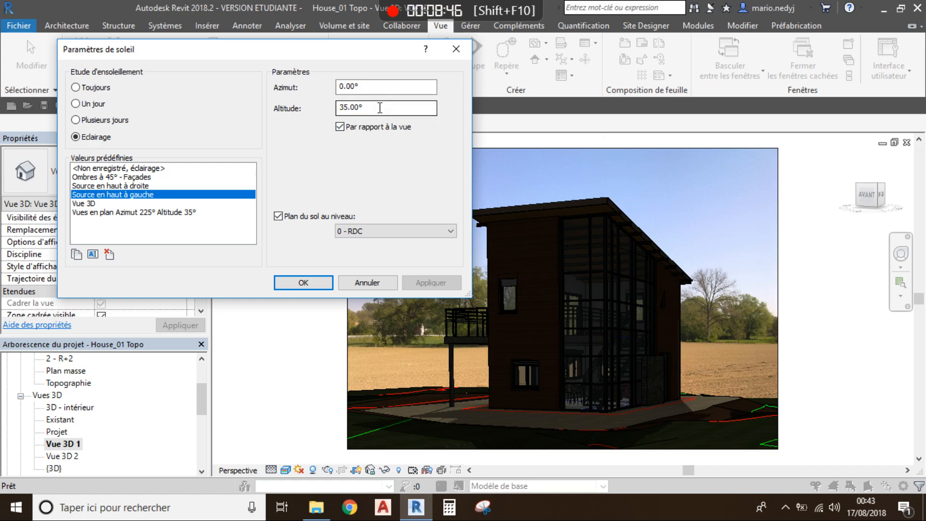
Restore the sun azimuth to 225° and apply it to the view.
{"action": "left_click_drag", "start_coordinate": [378, 87], "coordinate": [296, 87]}
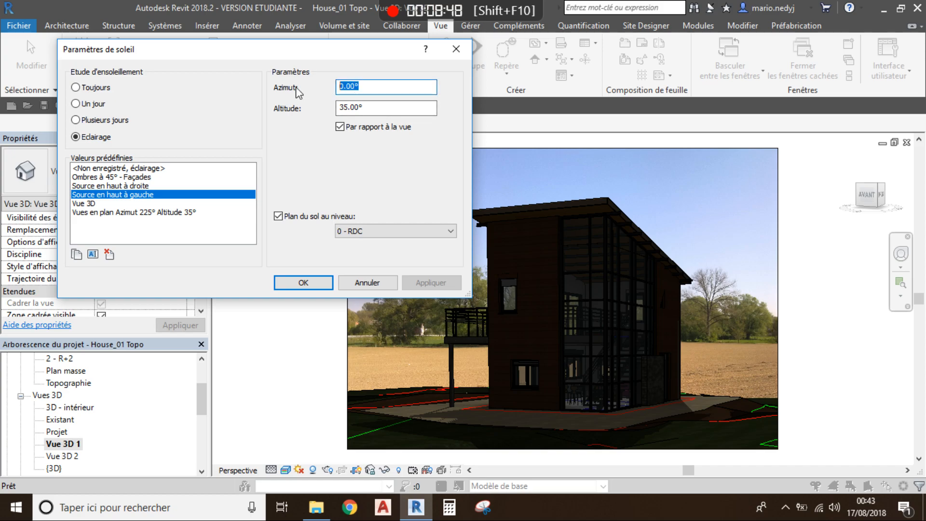
{"action": "type", "text": "225"}
{"action": "left_click", "coordinate": [386, 111]}
{"action": "left_click", "coordinate": [424, 288]}
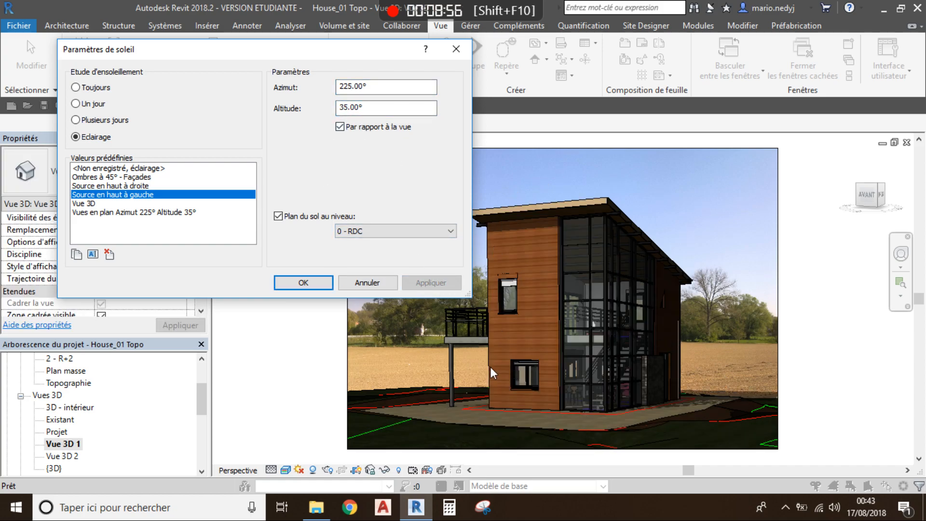
Set the sun altitude to 90° and apply it to the view.
{"action": "double_click", "coordinate": [378, 108]}
{"action": "type", "text": "90"}
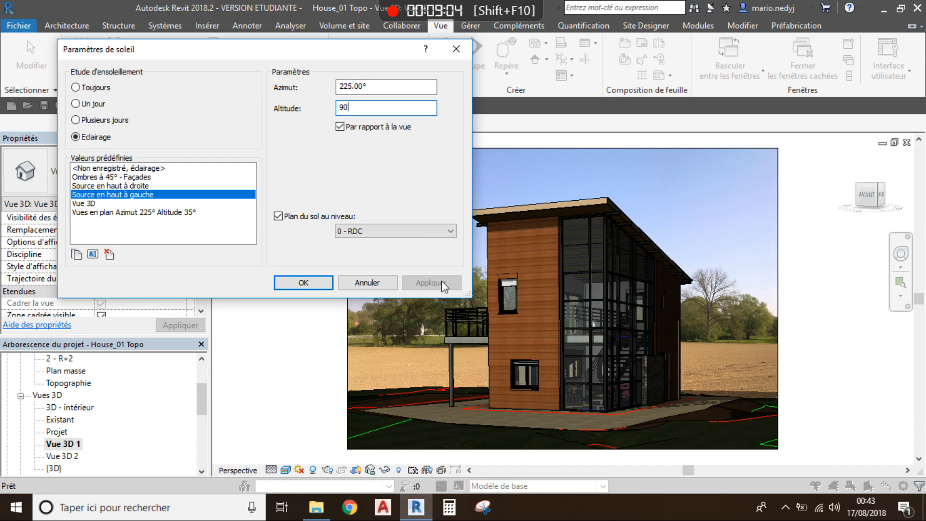
{"action": "key", "text": "ctrl"}
{"action": "key", "text": "ctrl"}
{"action": "key", "text": "ctrl"}
{"action": "left_click", "coordinate": [384, 84]}
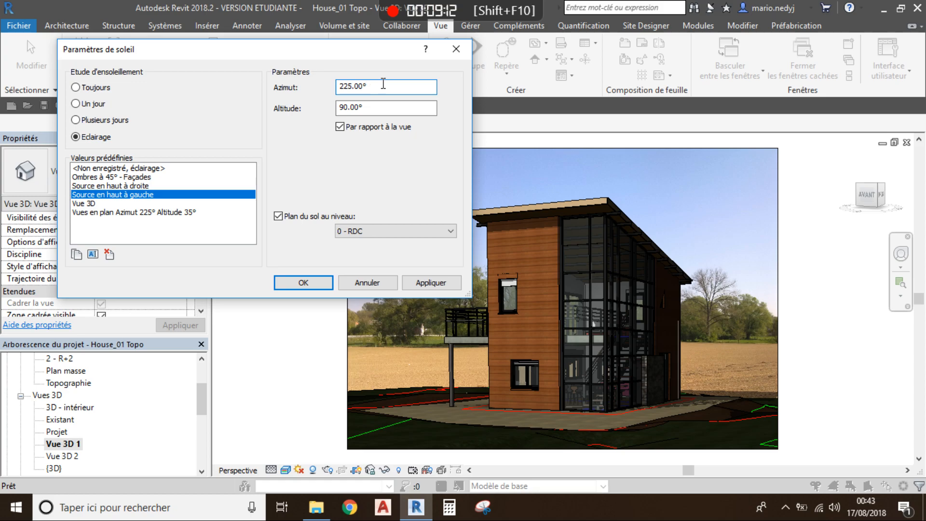
{"action": "left_click", "coordinate": [436, 285]}
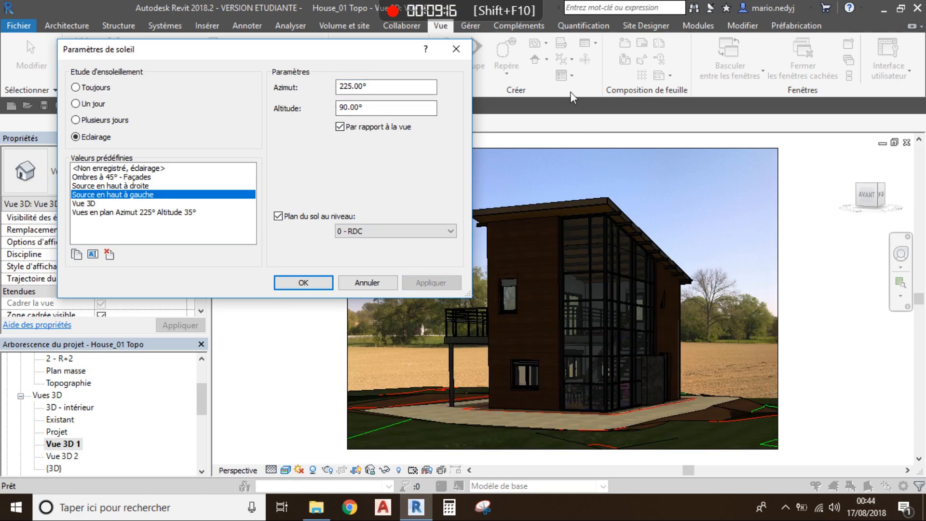
Set the sun altitude to 10° and apply it to the view.
{"action": "double_click", "coordinate": [395, 108]}
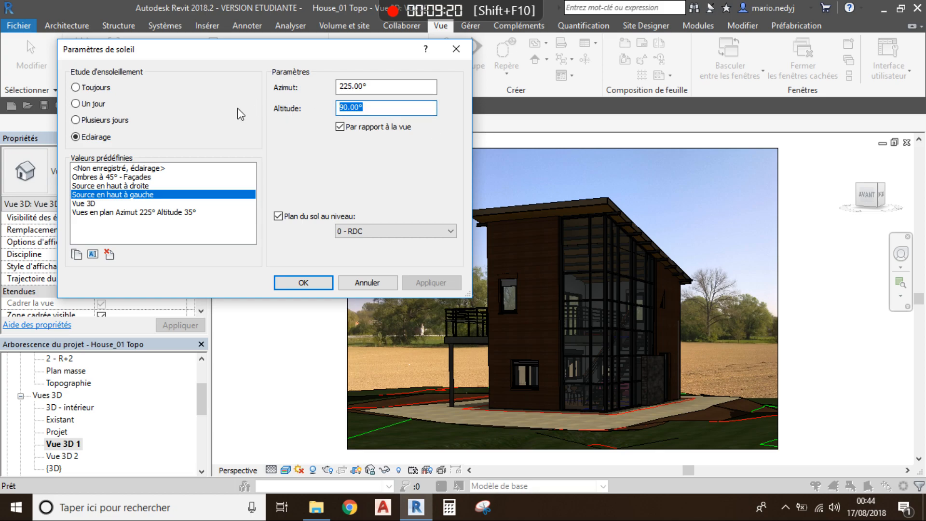
{"action": "key", "text": "Right"}
{"action": "left_click_drag", "start_coordinate": [375, 107], "coordinate": [295, 113]}
{"action": "key", "text": "BackSpace"}
{"action": "type", "text": "10"}
{"action": "left_click", "coordinate": [403, 87]}
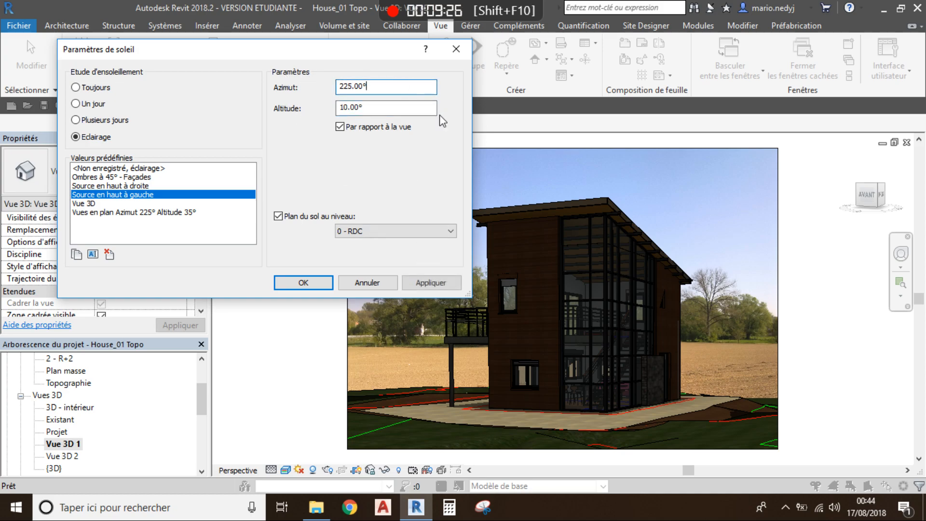
{"action": "left_click", "coordinate": [434, 284]}
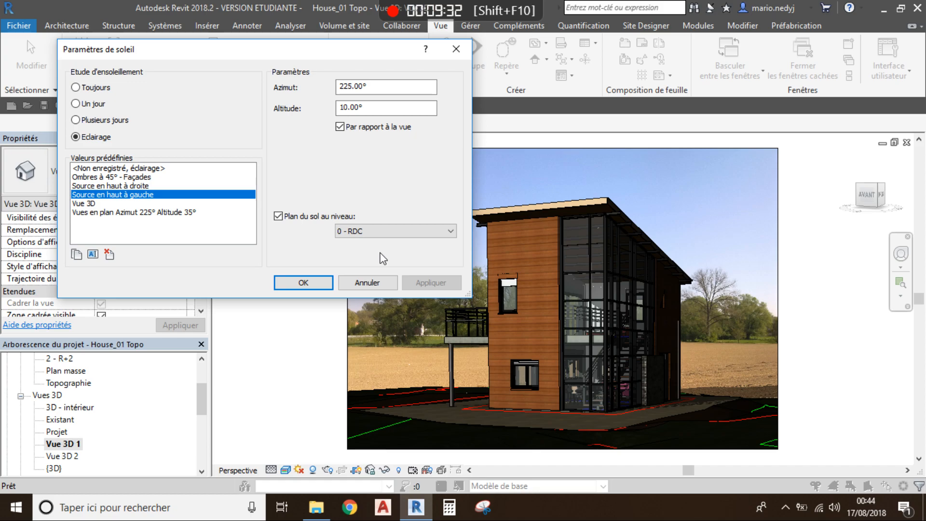
Set the sun azimuth to 135° and the altitude to 35°, and apply both to the view.
{"action": "left_click", "coordinate": [389, 87]}
{"action": "double_click", "coordinate": [391, 86]}
{"action": "type", "text": "135"}
{"action": "key", "text": "Tab"}
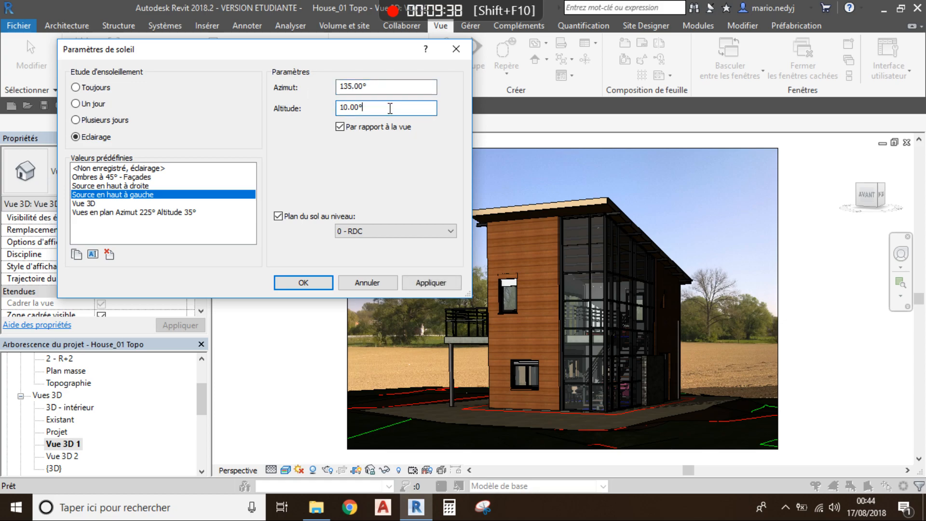
{"action": "type", "text": "35"}
{"action": "left_click", "coordinate": [431, 284]}
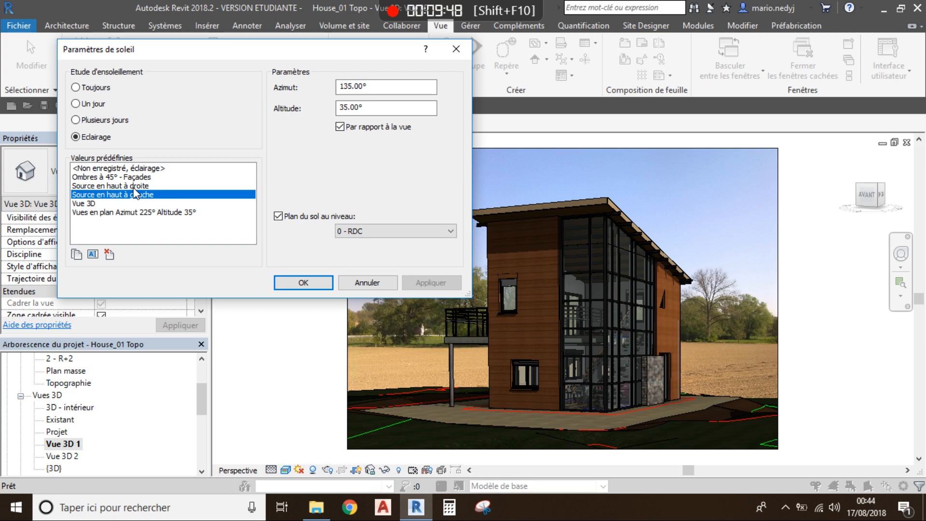
Apply the Source en haut à droite sun preset, confirm the sun settings and dismiss the save reminder.
{"action": "left_click", "coordinate": [137, 185]}
{"action": "left_click", "coordinate": [434, 284]}
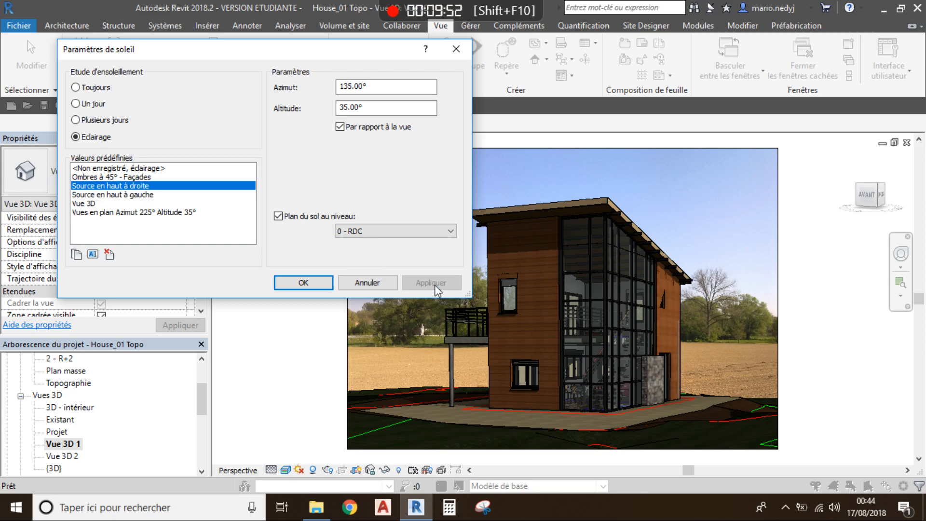
{"action": "left_click", "coordinate": [299, 285]}
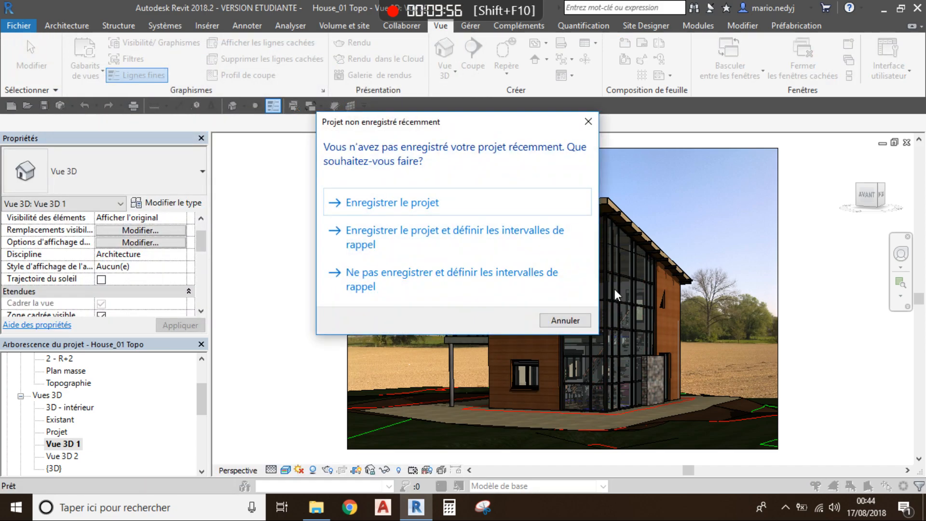
{"action": "left_click", "coordinate": [565, 320]}
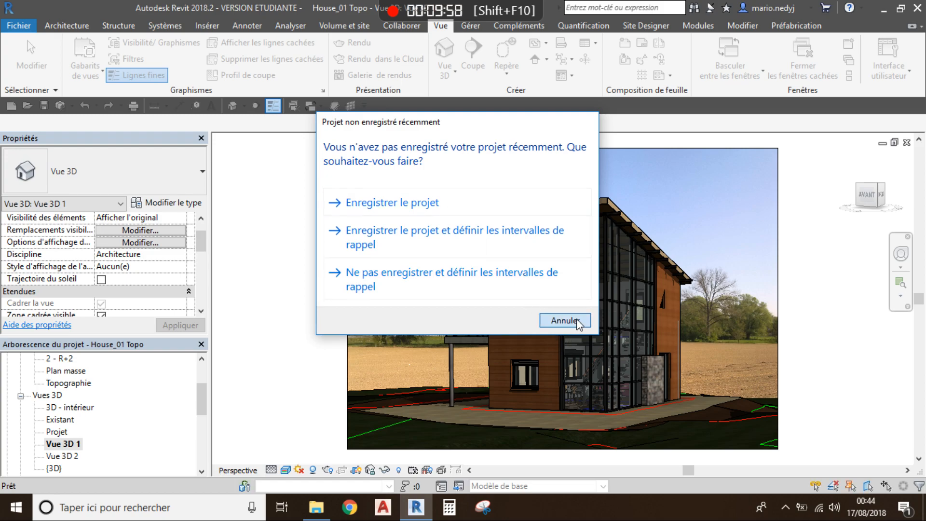
Reopen the sun settings, switch the study to Toujours and apply the preset A l'équinoxe d'automne.
{"action": "left_click", "coordinate": [299, 469]}
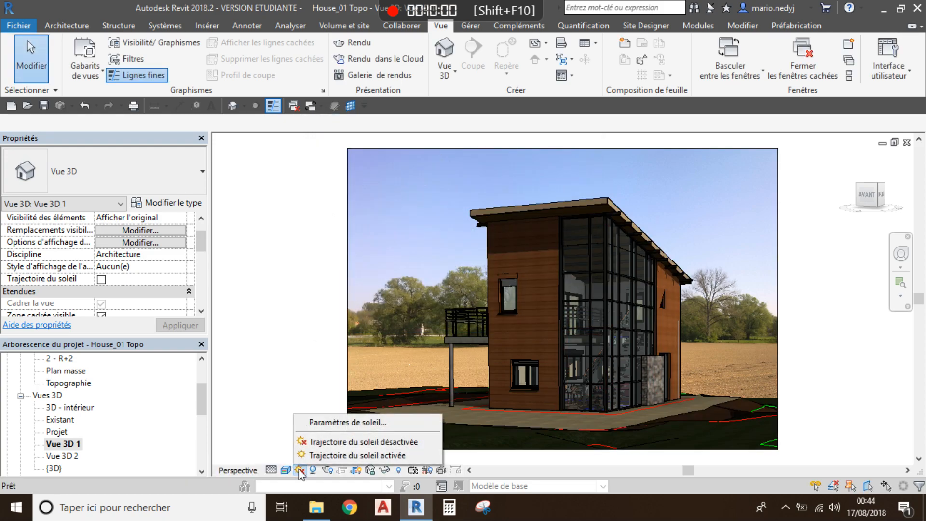
{"action": "left_click", "coordinate": [352, 422]}
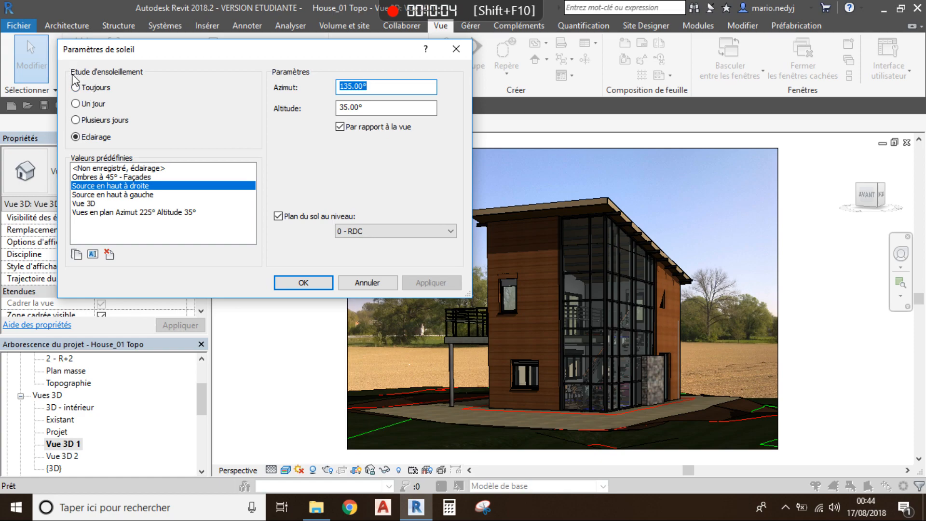
{"action": "left_click", "coordinate": [76, 87]}
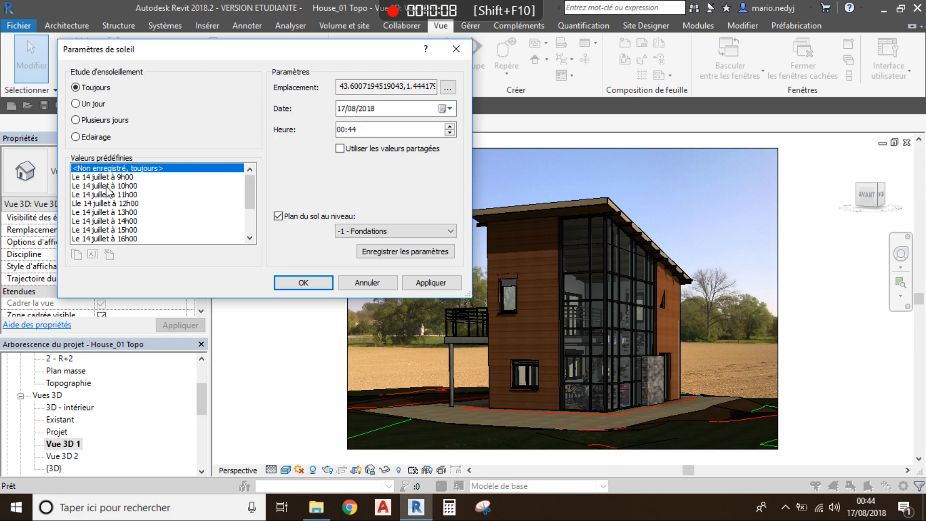
{"action": "scroll", "coordinate": [99, 190], "scroll_direction": "down", "scroll_amount": 1}
{"action": "scroll", "coordinate": [99, 190], "scroll_direction": "down", "scroll_amount": 1}
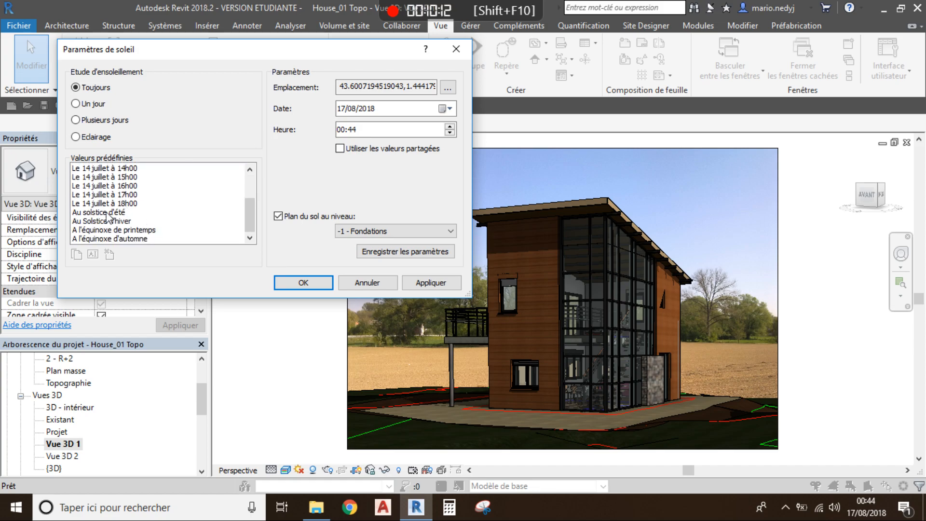
{"action": "left_click", "coordinate": [81, 239]}
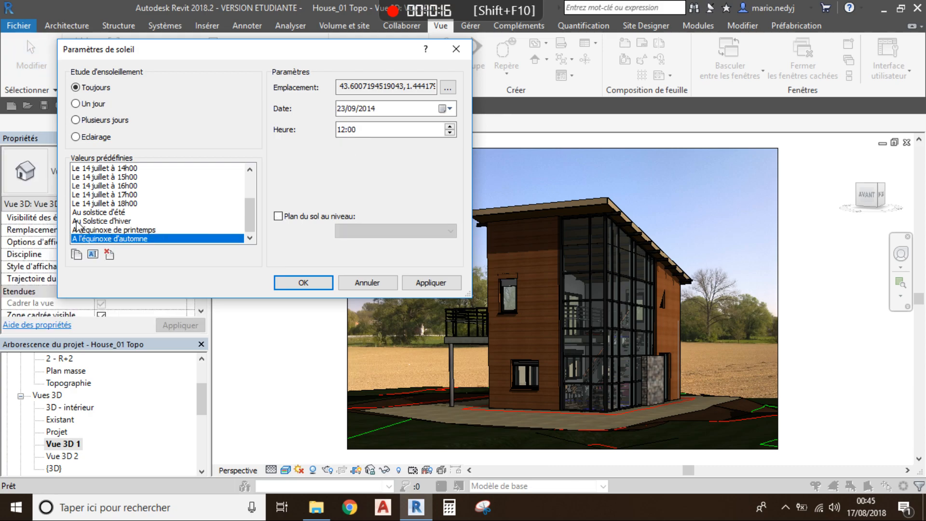
{"action": "left_click", "coordinate": [437, 284]}
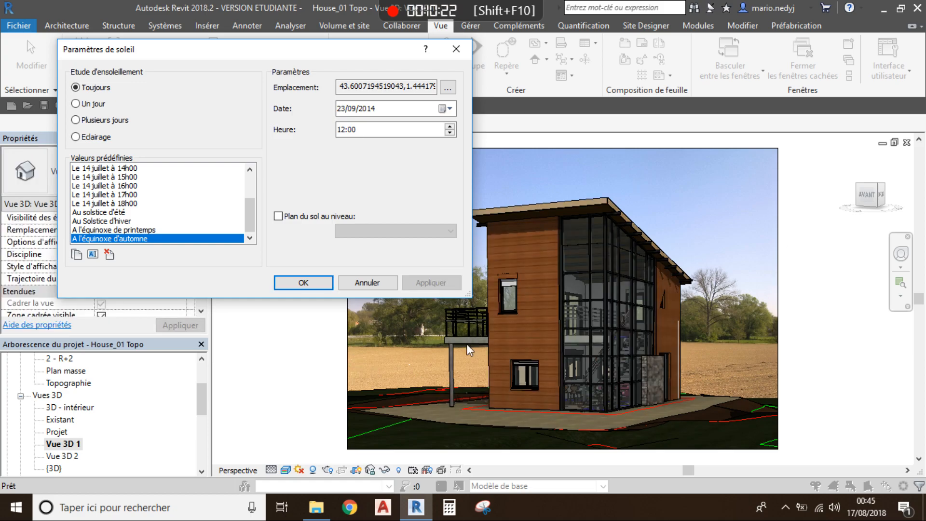
Open the project location settings, search for auch 32000 and choose the suggestion 32000, Gers, France.
{"action": "left_click", "coordinate": [447, 88]}
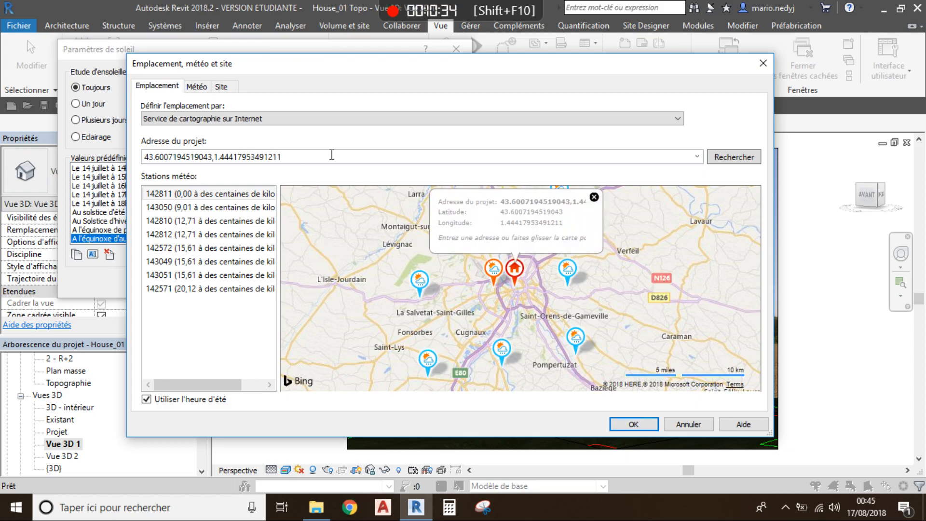
{"action": "double_click", "coordinate": [318, 159]}
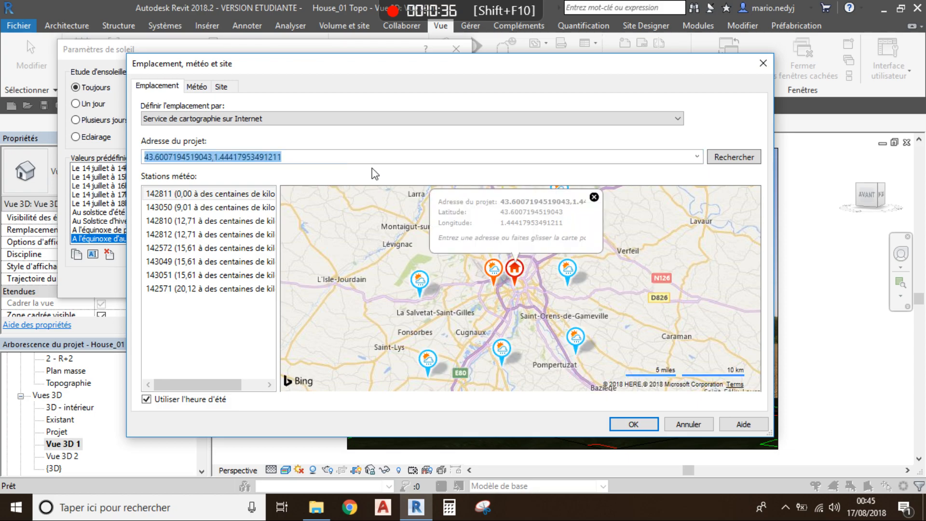
{"action": "type", "text": "auch 32000"}
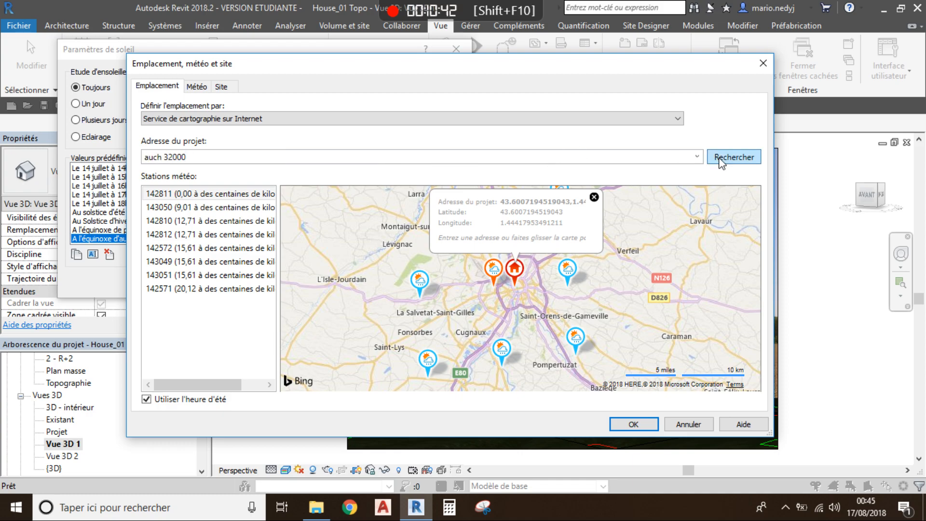
{"action": "left_click", "coordinate": [722, 161]}
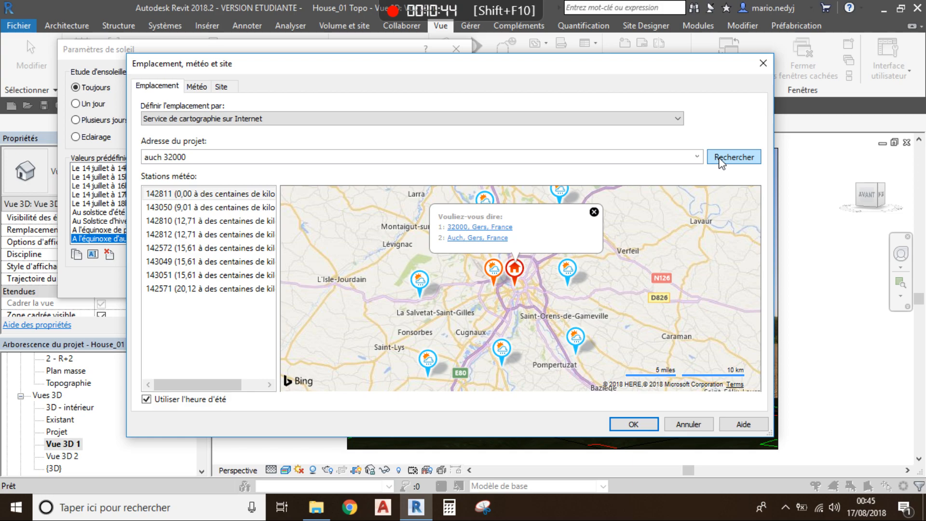
{"action": "left_click", "coordinate": [478, 229]}
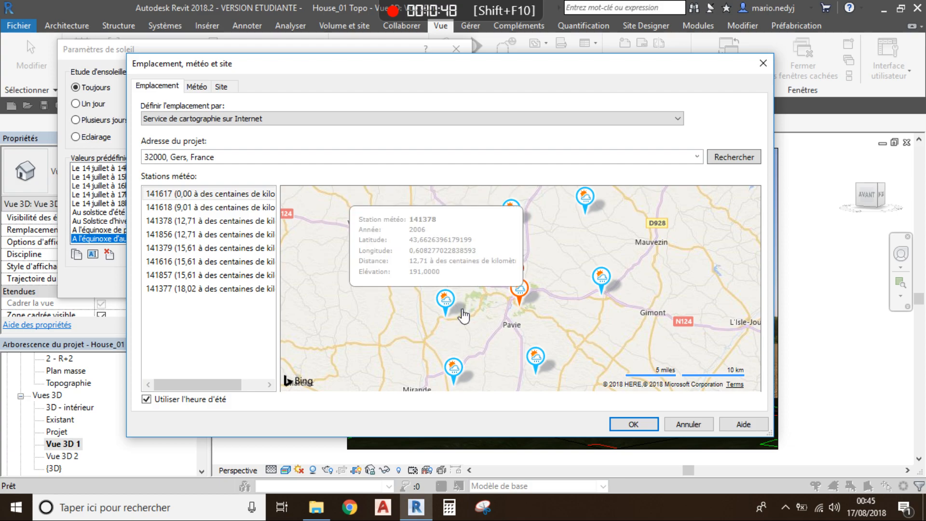
Move the project marker on the location map east to the green area near La Bourdasse.
{"action": "scroll", "coordinate": [500, 290], "scroll_direction": "up", "scroll_amount": 4}
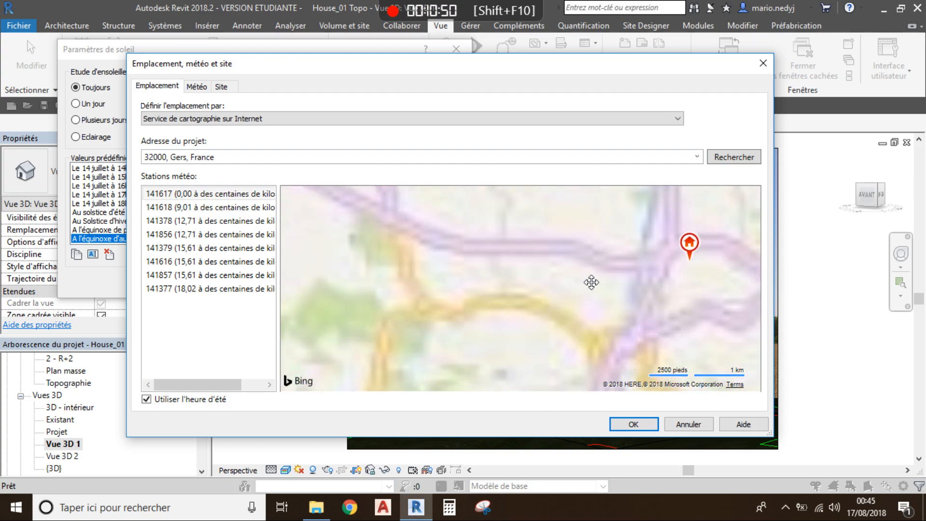
{"action": "left_click_drag", "start_coordinate": [591, 282], "coordinate": [501, 302]}
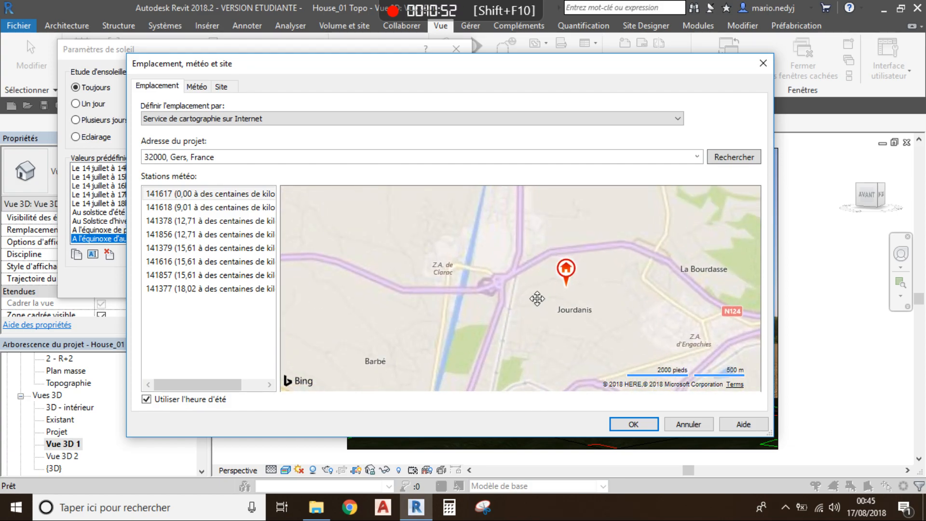
{"action": "left_click_drag", "start_coordinate": [499, 275], "coordinate": [441, 317]}
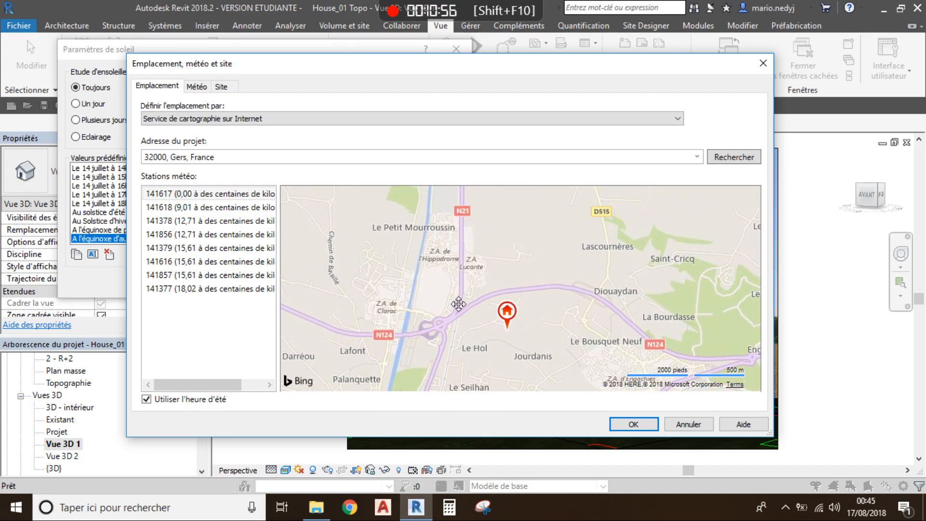
{"action": "scroll", "coordinate": [458, 304], "scroll_direction": "down", "scroll_amount": 1}
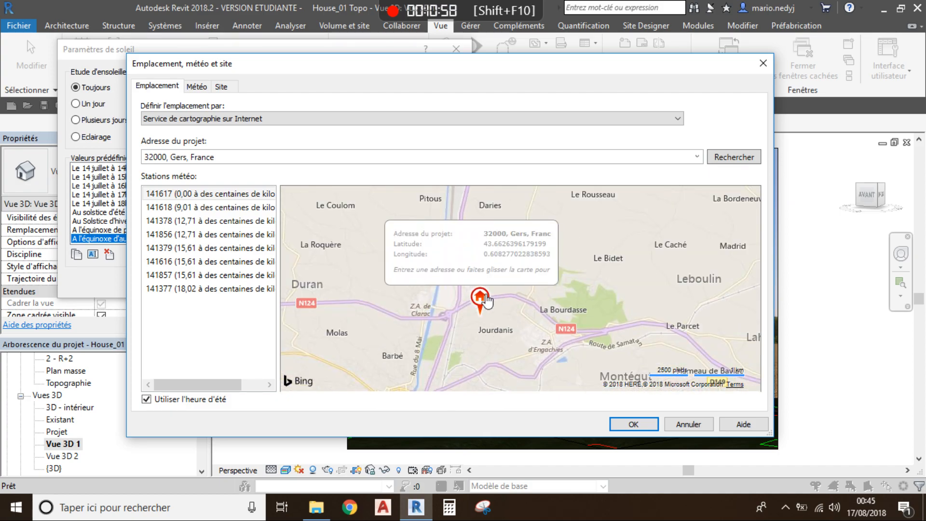
{"action": "left_click_drag", "start_coordinate": [479, 302], "coordinate": [582, 305]}
Fine-tune the project marker inside the western tip of the green area by La Bourdasse, and confirm the location with weather station 141617 selected.
{"action": "scroll", "coordinate": [574, 300], "scroll_direction": "up", "scroll_amount": 1}
{"action": "scroll", "coordinate": [488, 296], "scroll_direction": "up", "scroll_amount": 1}
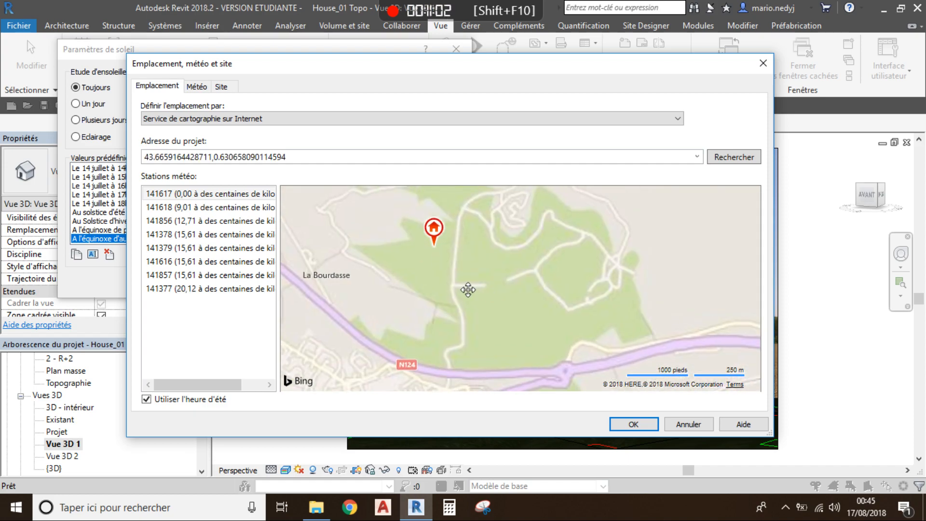
{"action": "left_click_drag", "start_coordinate": [467, 289], "coordinate": [534, 339]}
{"action": "left_click_drag", "start_coordinate": [497, 285], "coordinate": [445, 317]}
{"action": "scroll", "coordinate": [453, 311], "scroll_direction": "up", "scroll_amount": 1}
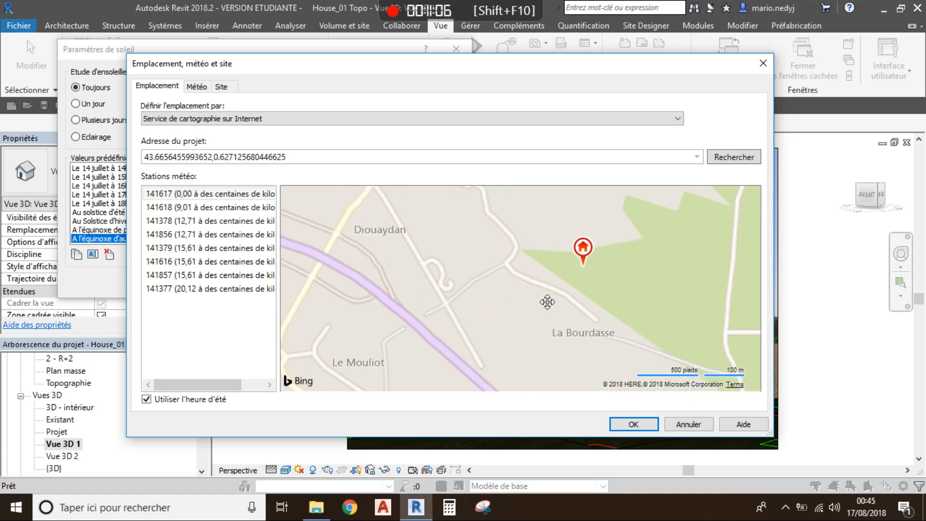
{"action": "left_click_drag", "start_coordinate": [547, 303], "coordinate": [464, 330]}
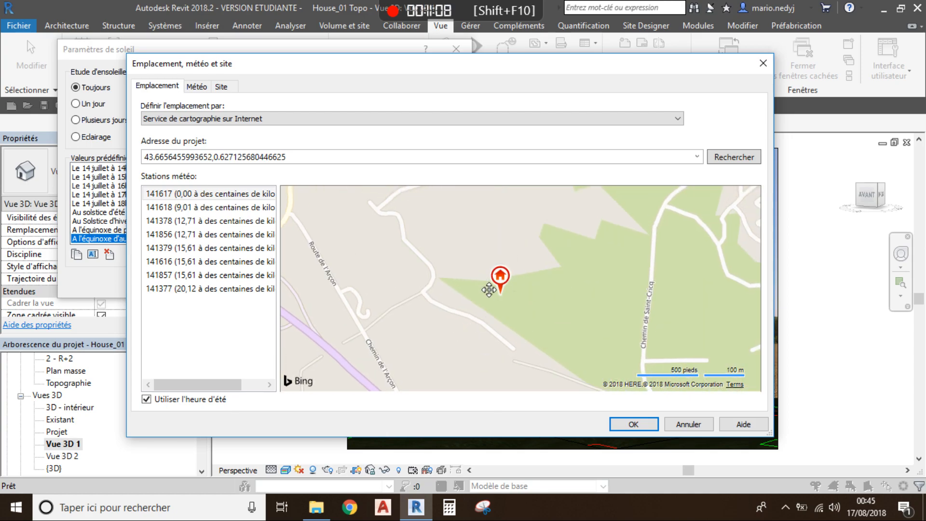
{"action": "left_click", "coordinate": [196, 209]}
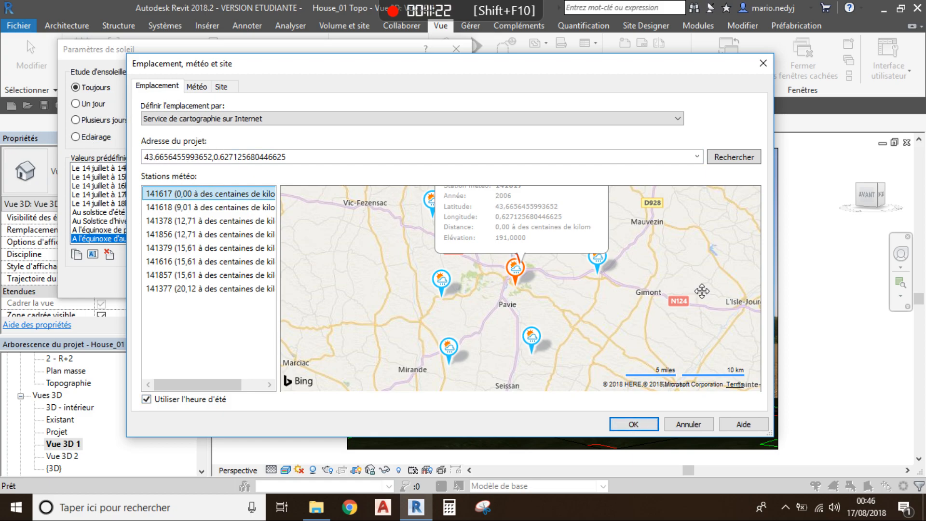
{"action": "left_click", "coordinate": [638, 421]}
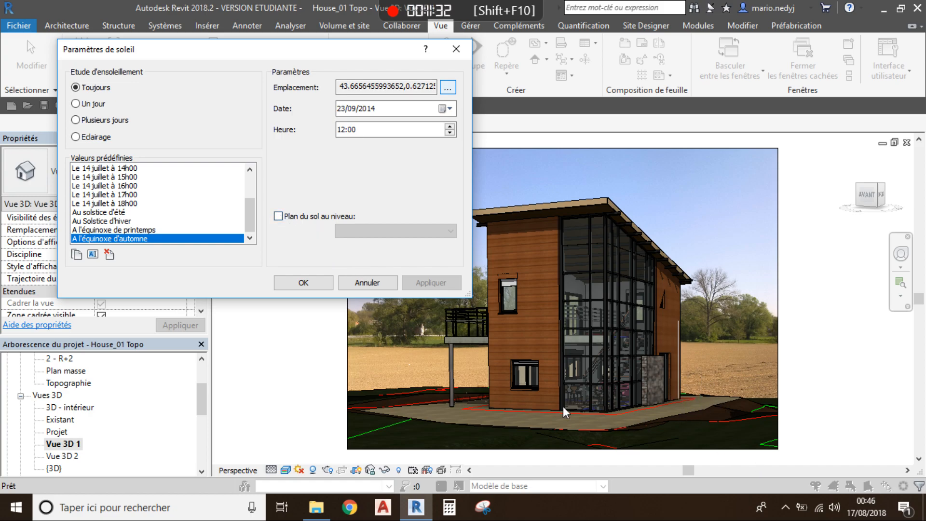
Enable the ground plane at level 0 - RDC for the autumn equinox preset, and apply and confirm the sun settings.
{"action": "left_click", "coordinate": [279, 217]}
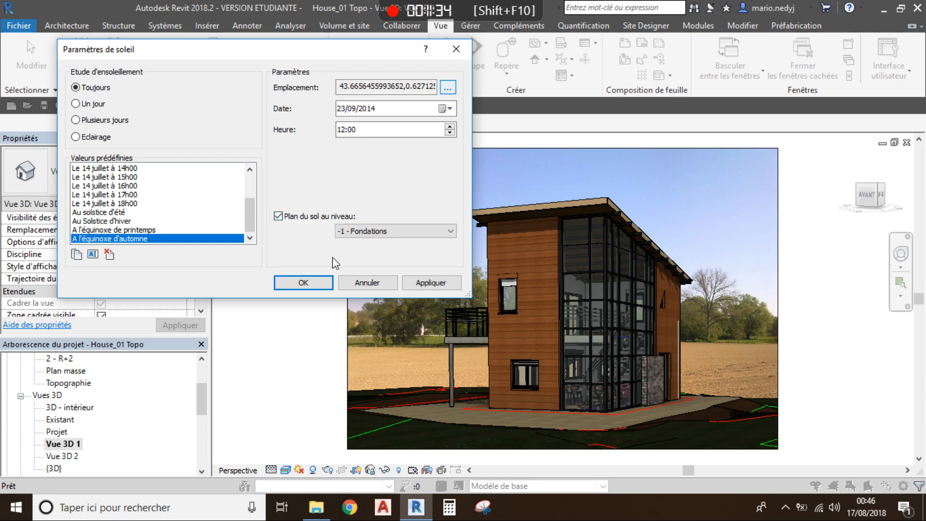
{"action": "left_click", "coordinate": [356, 231]}
{"action": "left_click", "coordinate": [350, 252]}
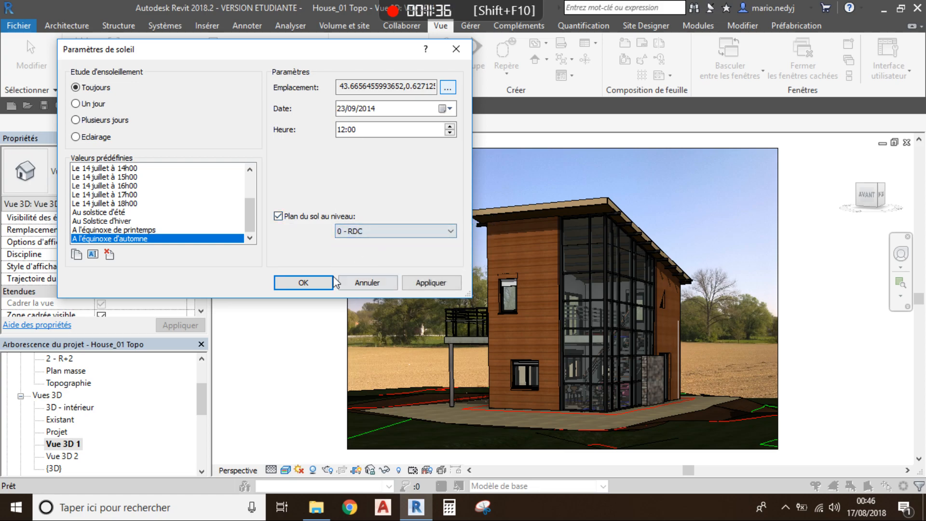
{"action": "left_click", "coordinate": [437, 283]}
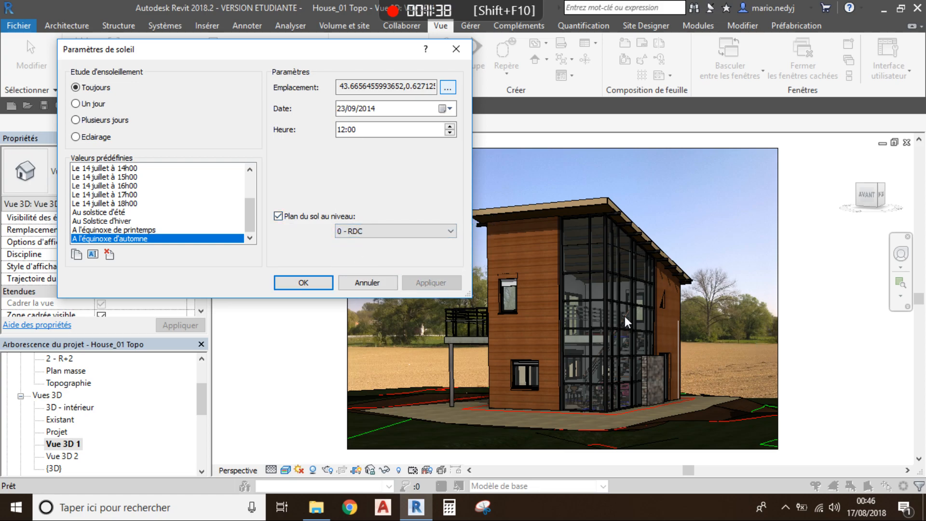
{"action": "left_click", "coordinate": [303, 283]}
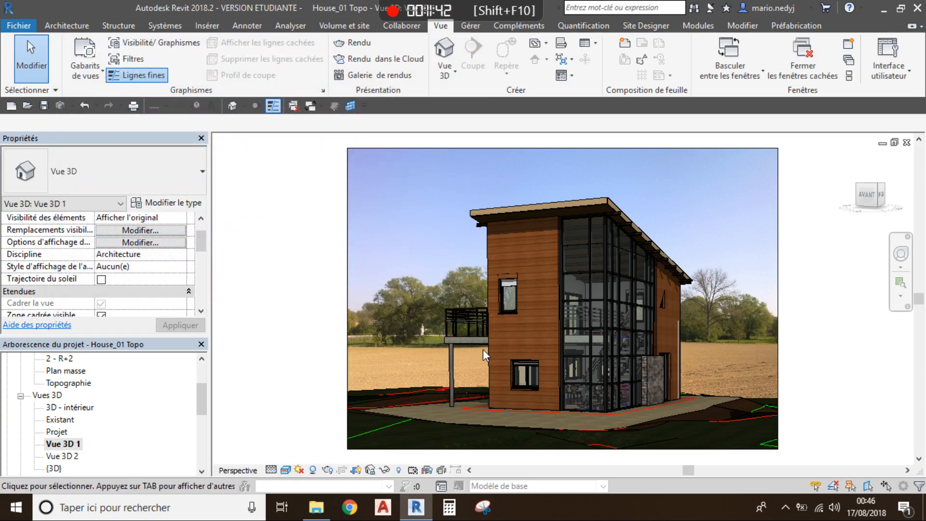
Switch the sun study to lighting with the preset Source en haut à droite, and apply and confirm the sun settings.
{"action": "scroll", "coordinate": [550, 230], "scroll_direction": "up", "scroll_amount": 2}
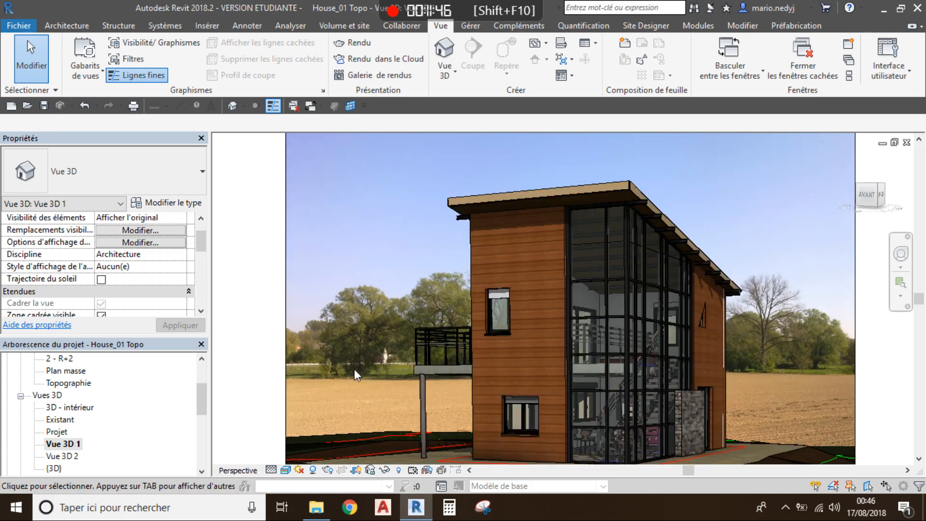
{"action": "scroll", "coordinate": [355, 369], "scroll_direction": "down", "scroll_amount": 2}
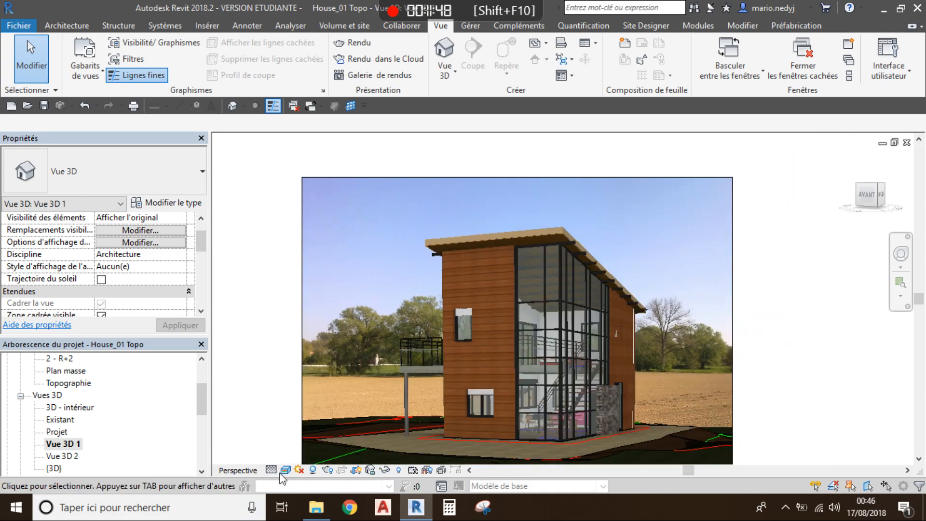
{"action": "left_click", "coordinate": [299, 470]}
{"action": "left_click", "coordinate": [343, 419]}
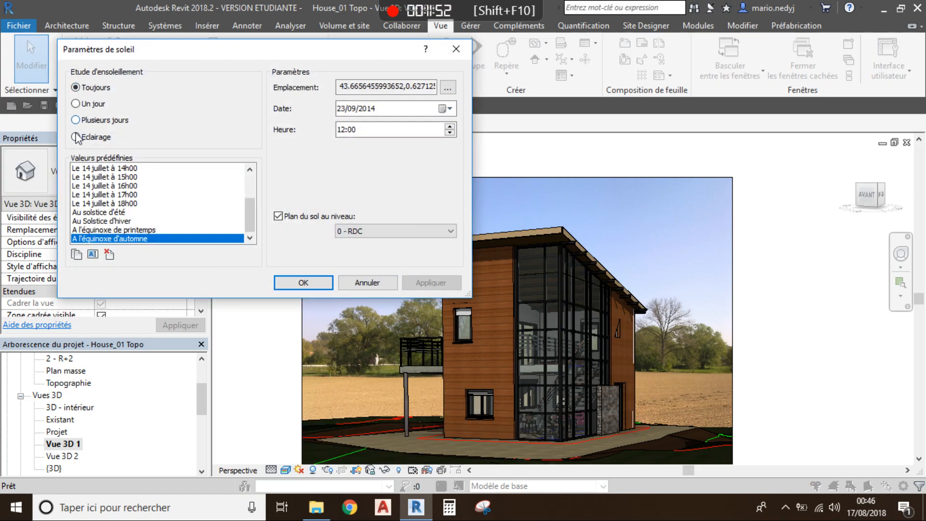
{"action": "left_click", "coordinate": [76, 138]}
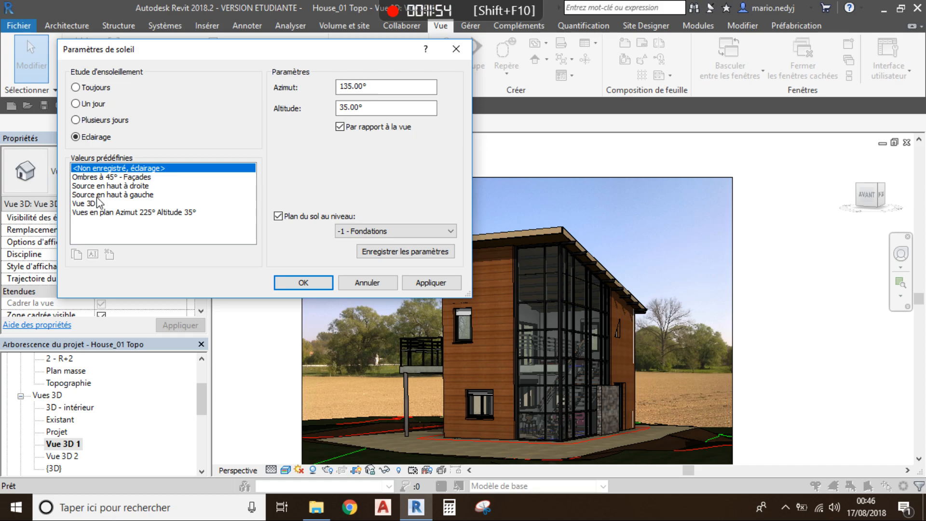
{"action": "left_click", "coordinate": [110, 186]}
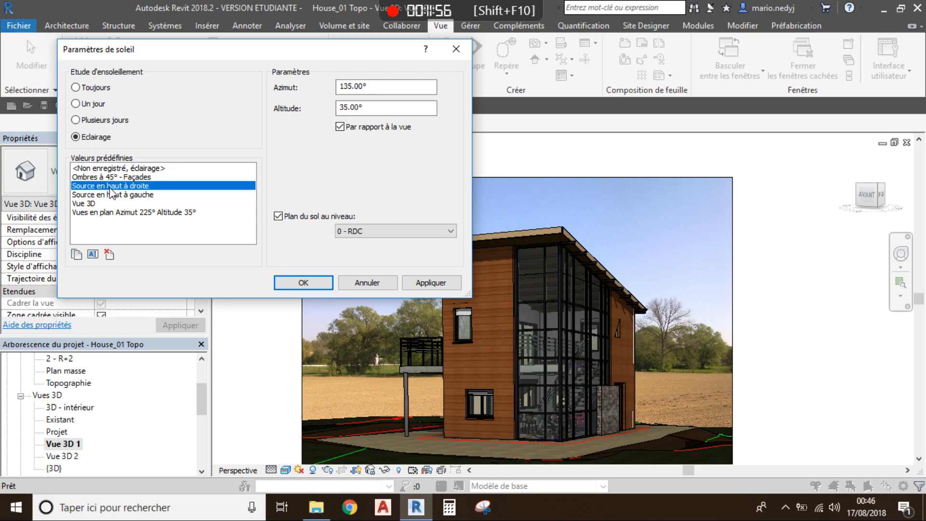
{"action": "left_click", "coordinate": [435, 283]}
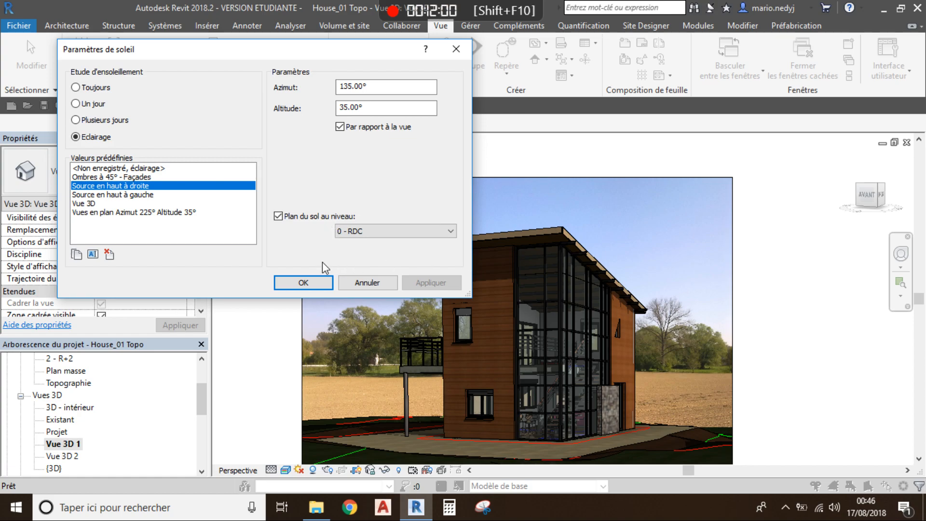
{"action": "left_click", "coordinate": [304, 283]}
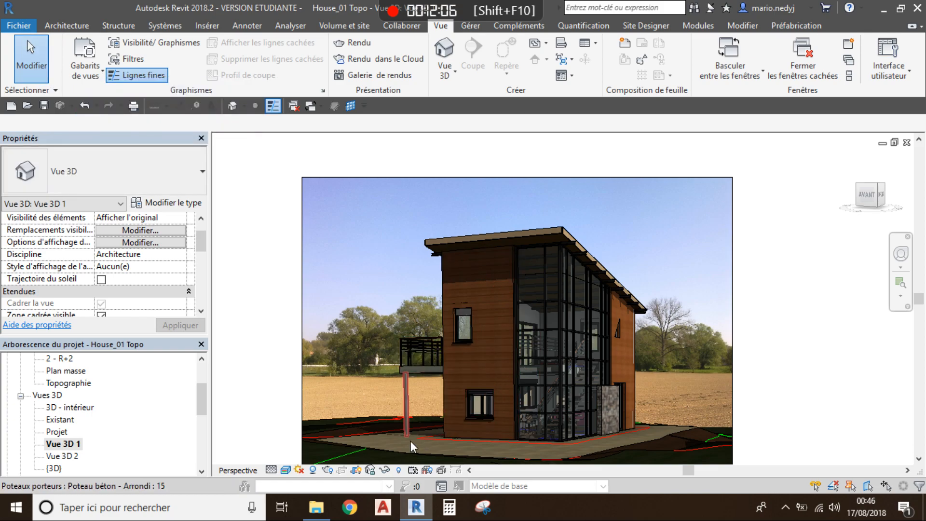
Examine the terrain and its coloured contour lines around the base of the house up close, and fit the whole view.
{"action": "scroll", "coordinate": [407, 441], "scroll_direction": "up", "scroll_amount": 2}
{"action": "scroll", "coordinate": [415, 430], "scroll_direction": "up", "scroll_amount": 2}
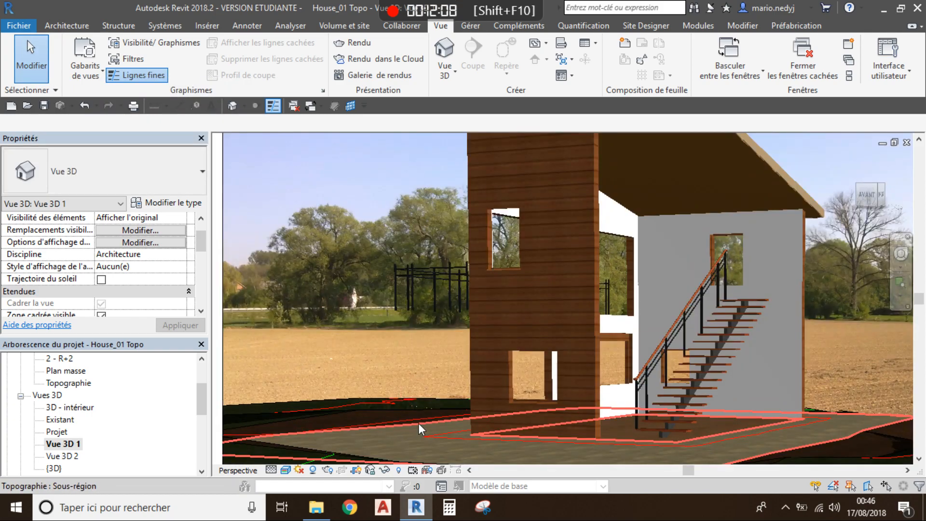
{"action": "scroll", "coordinate": [419, 423], "scroll_direction": "down", "scroll_amount": 2}
{"action": "middle_click_drag", "start_coordinate": [435, 431], "coordinate": [531, 323]}
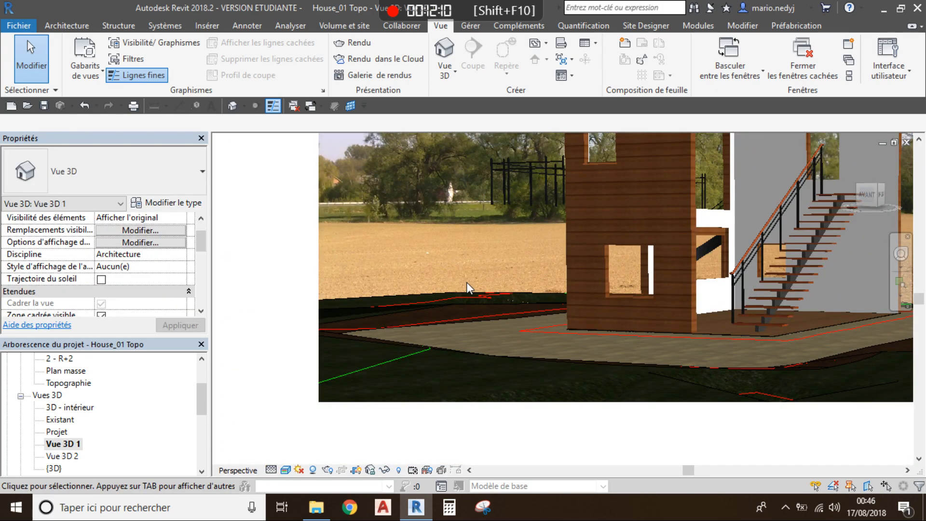
{"action": "scroll", "coordinate": [461, 249], "scroll_direction": "down", "scroll_amount": 2}
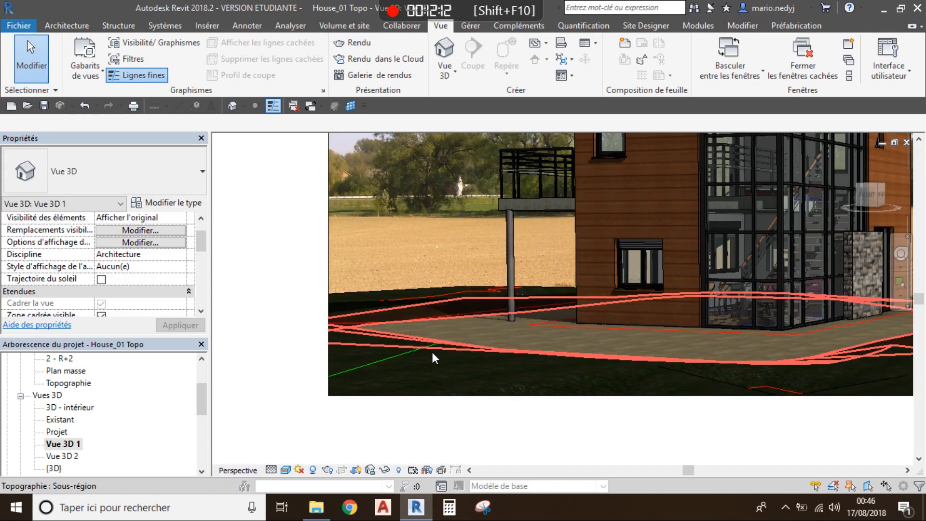
{"action": "scroll", "coordinate": [409, 350], "scroll_direction": "up", "scroll_amount": 2}
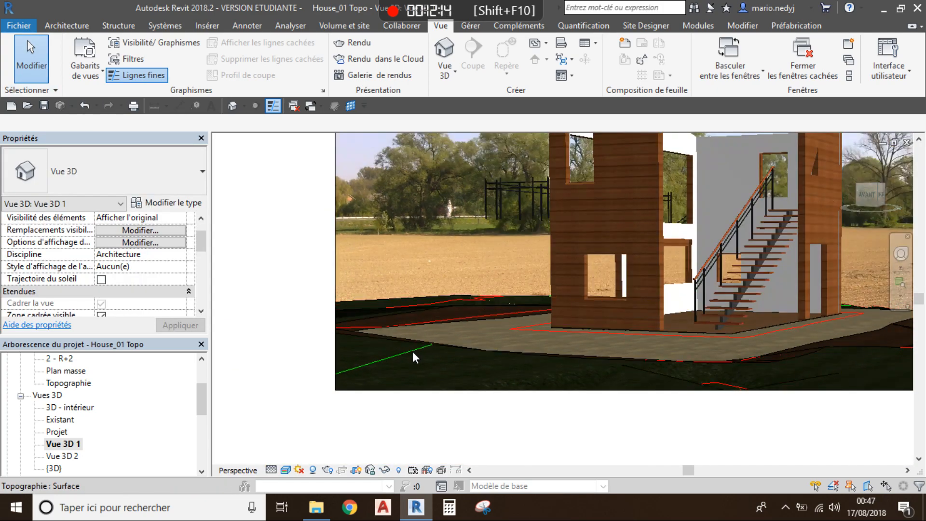
{"action": "scroll", "coordinate": [482, 349], "scroll_direction": "down", "scroll_amount": 3}
{"action": "middle_click_drag", "start_coordinate": [346, 403], "coordinate": [730, 415]}
{"action": "scroll", "coordinate": [326, 304], "scroll_direction": "down", "scroll_amount": 2}
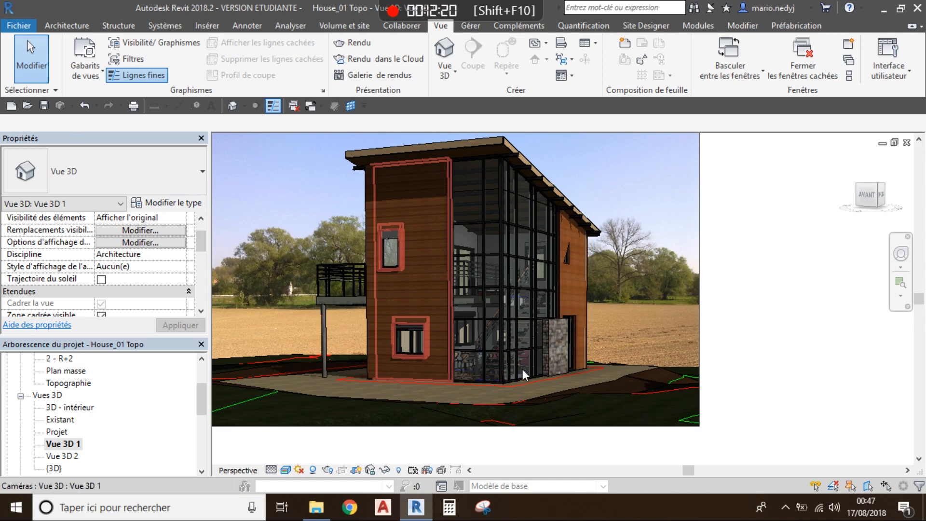
{"action": "key", "text": "z"}
{"action": "key", "text": "f"}
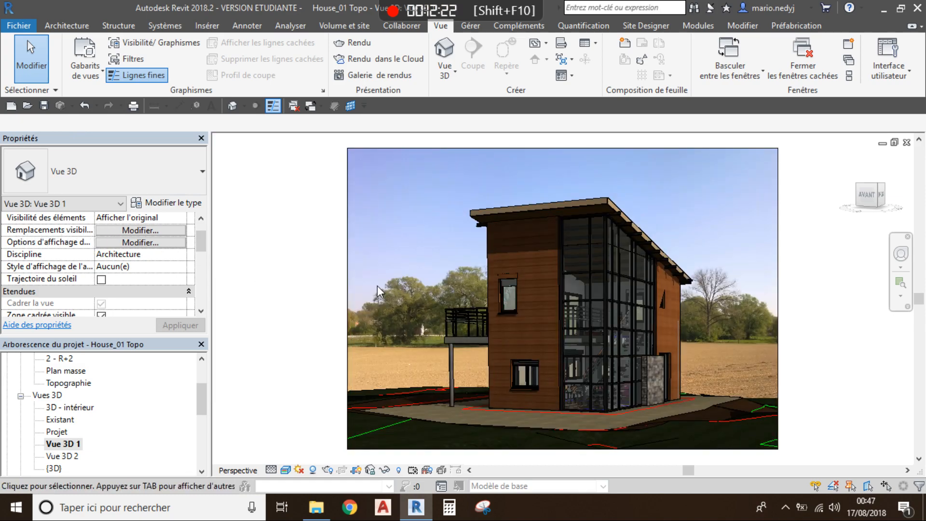
Hide the topography's primary and secondary contour lines in the visibility/graphics overrides of Vue 3D 1, and apply and confirm.
{"action": "key", "text": "v"}
{"action": "key", "text": "g"}
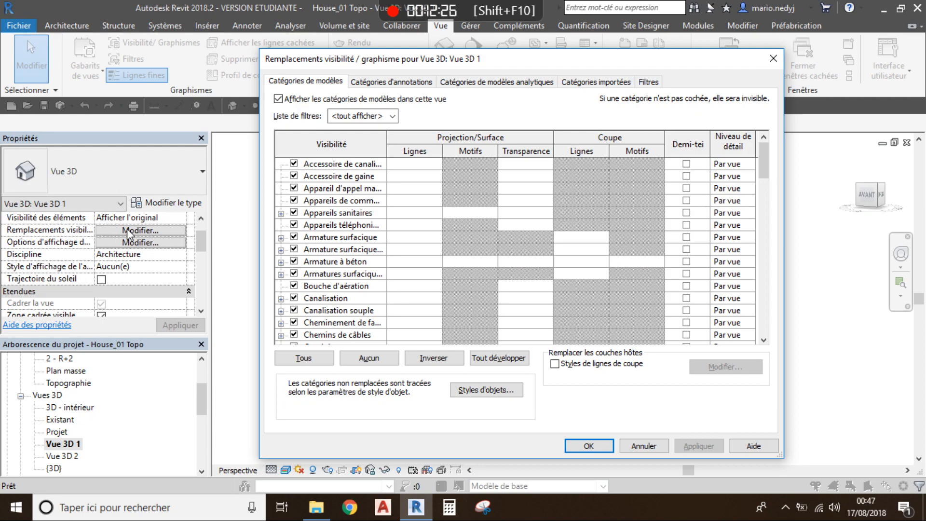
{"action": "left_click_drag", "start_coordinate": [764, 156], "coordinate": [764, 319]}
{"action": "left_click", "coordinate": [281, 323]}
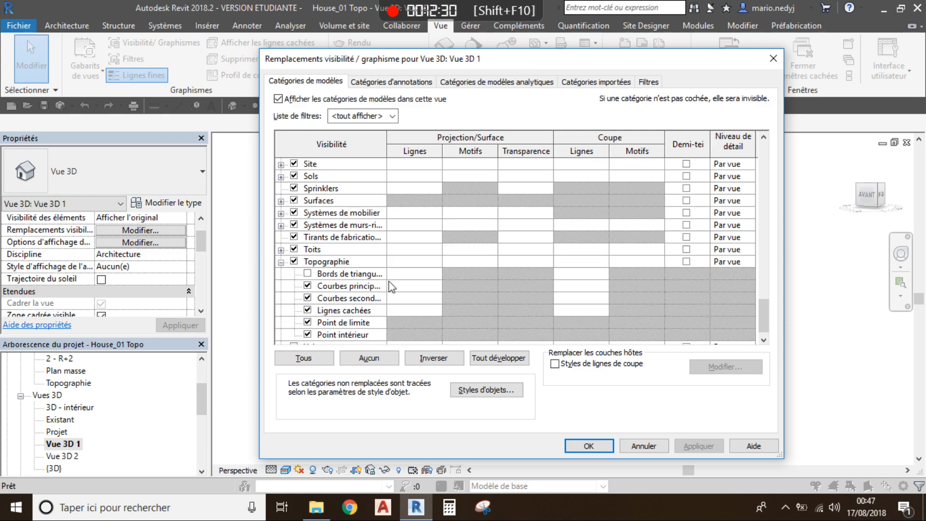
{"action": "left_click", "coordinate": [307, 286]}
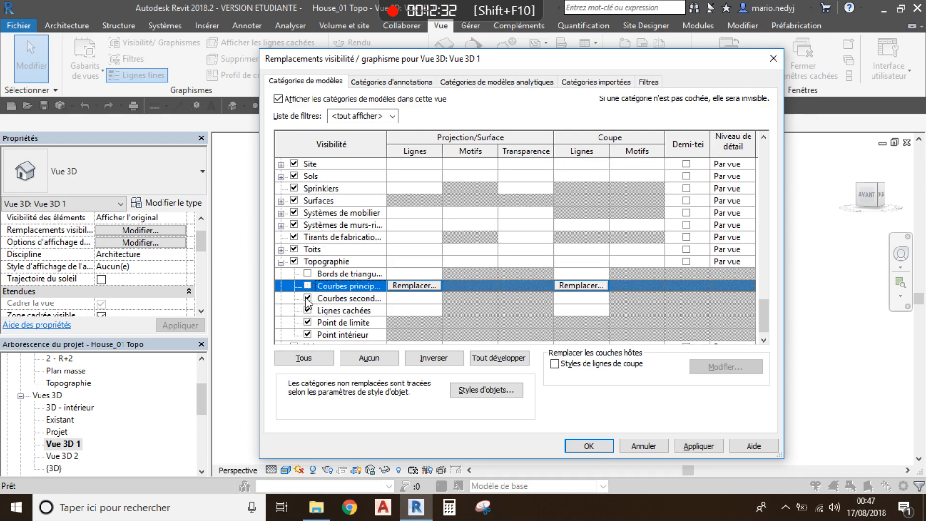
{"action": "left_click", "coordinate": [307, 298]}
{"action": "left_click", "coordinate": [698, 446]}
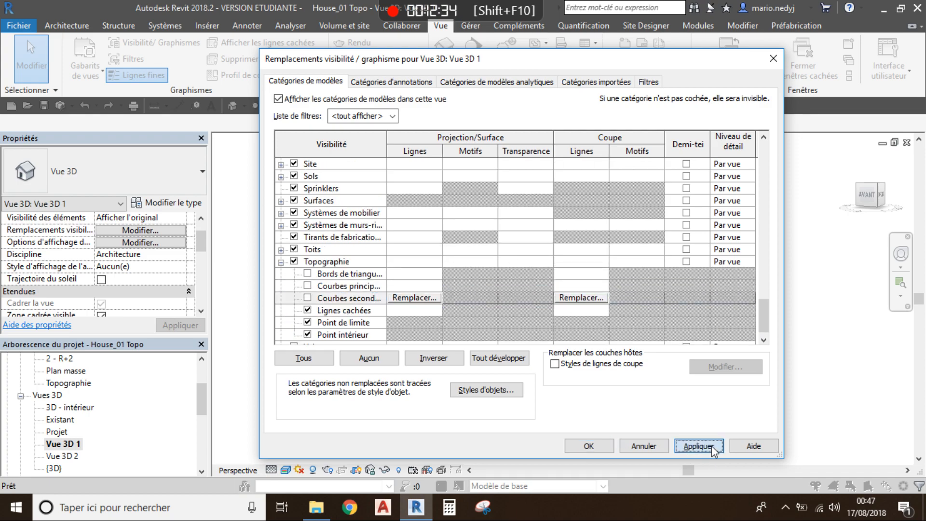
{"action": "left_click", "coordinate": [588, 447]}
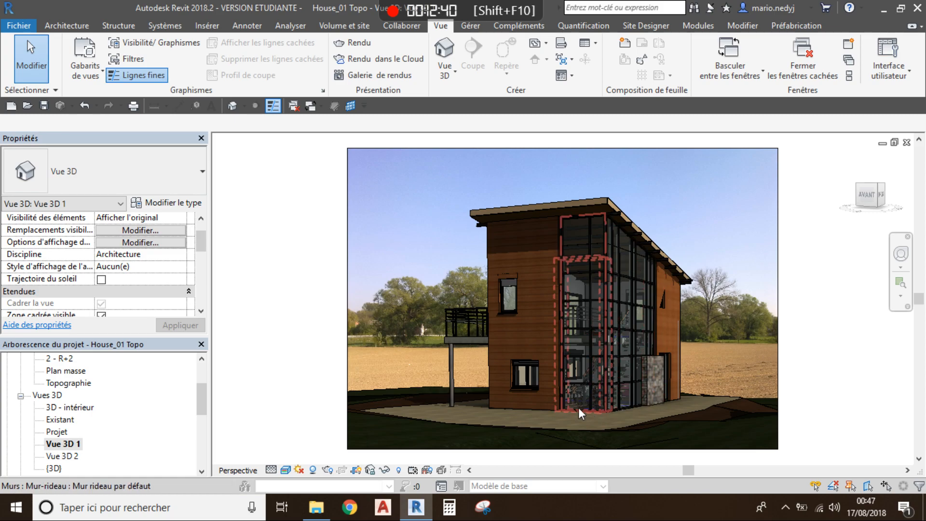
Hide the category of the room separation line showing through the glazed facade, and fit the whole view.
{"action": "scroll", "coordinate": [574, 407], "scroll_direction": "up", "scroll_amount": 1}
{"action": "scroll", "coordinate": [605, 398], "scroll_direction": "up", "scroll_amount": 3}
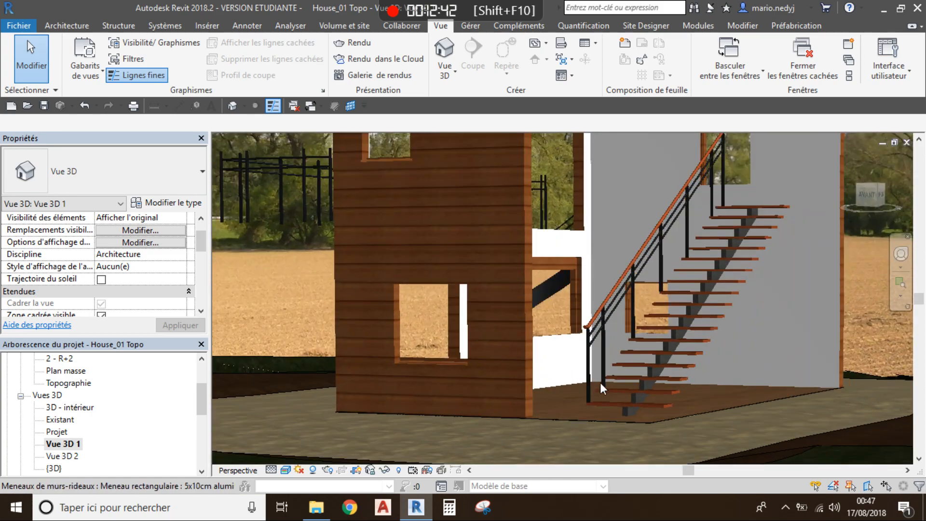
{"action": "scroll", "coordinate": [614, 381], "scroll_direction": "down", "scroll_amount": 2}
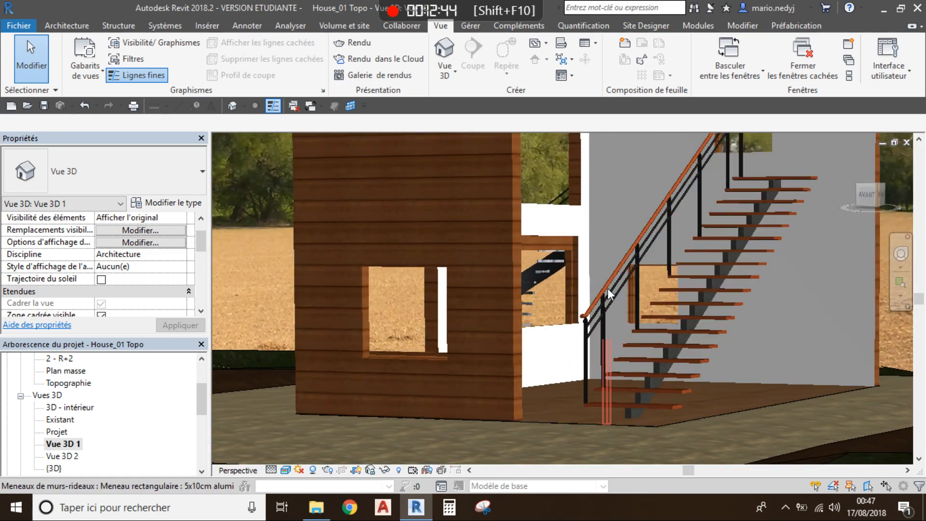
{"action": "scroll", "coordinate": [605, 279], "scroll_direction": "down", "scroll_amount": 3}
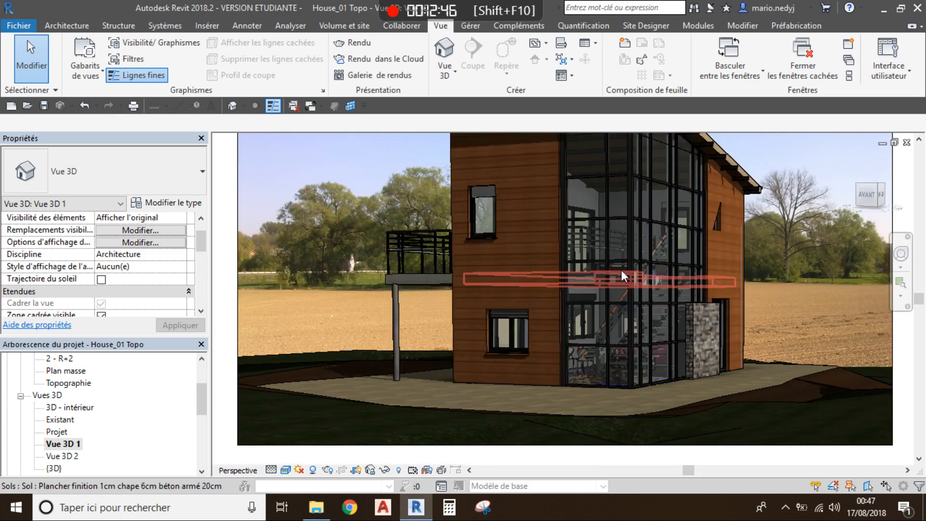
{"action": "scroll", "coordinate": [623, 271], "scroll_direction": "up", "scroll_amount": 3}
{"action": "scroll", "coordinate": [663, 268], "scroll_direction": "up", "scroll_amount": 2}
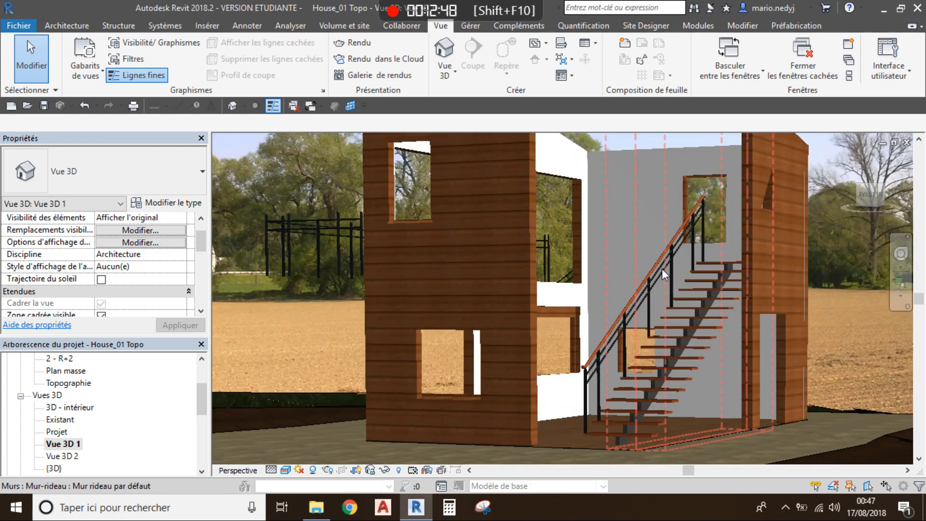
{"action": "scroll", "coordinate": [660, 270], "scroll_direction": "down", "scroll_amount": 3}
{"action": "scroll", "coordinate": [678, 276], "scroll_direction": "up", "scroll_amount": 3}
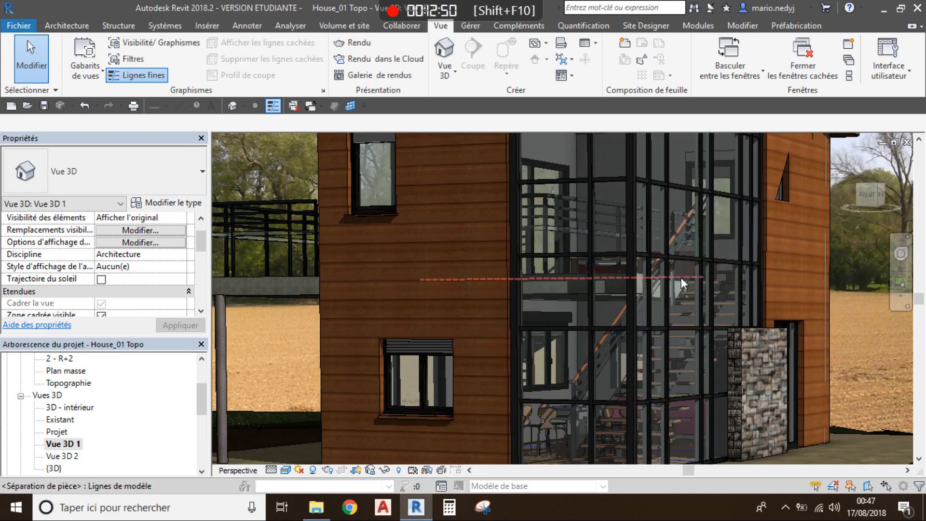
{"action": "left_click", "coordinate": [681, 277]}
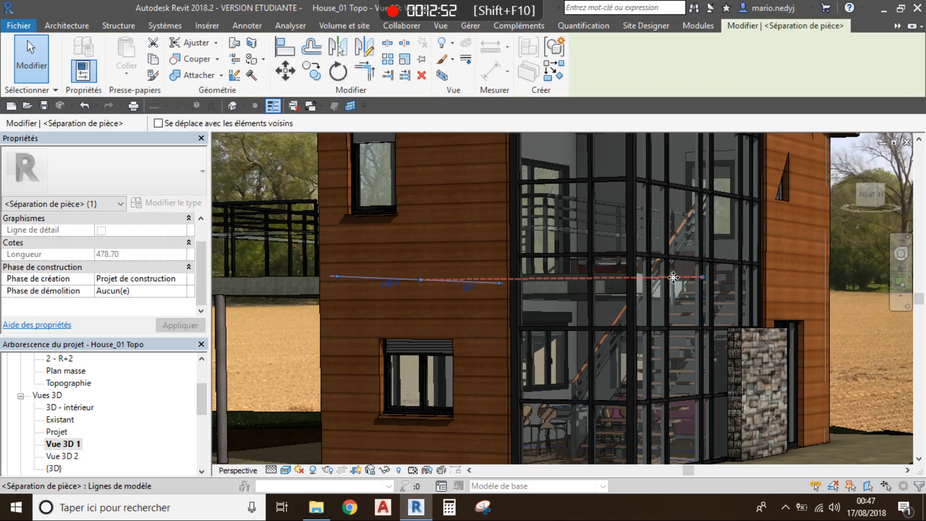
{"action": "left_click", "coordinate": [453, 43]}
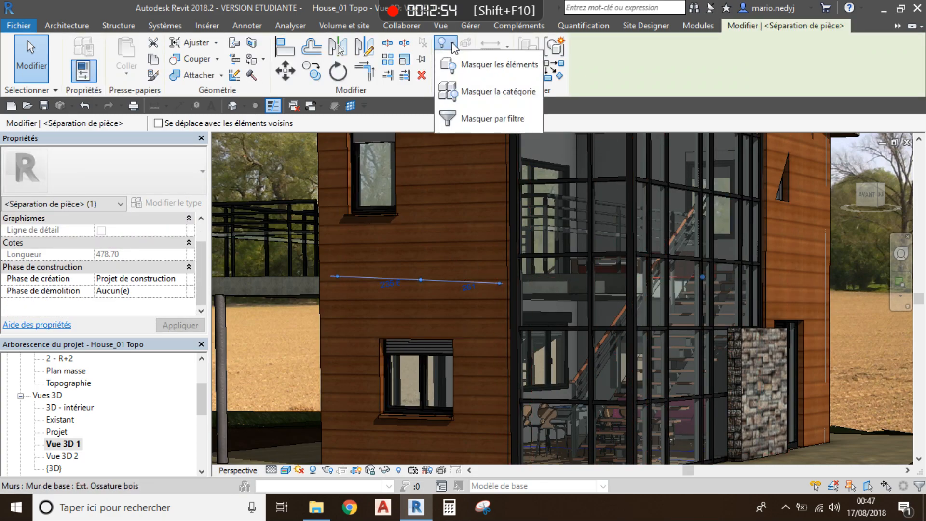
{"action": "left_click", "coordinate": [490, 92]}
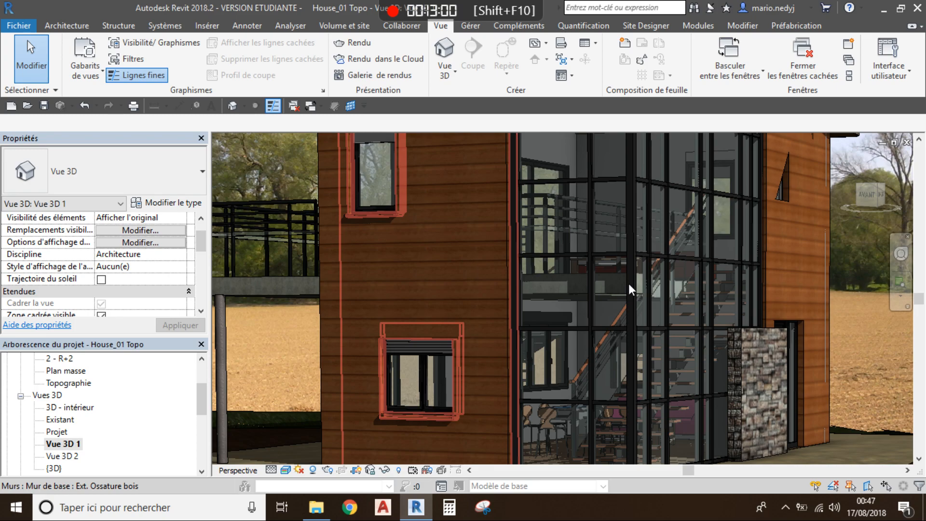
{"action": "middle_click", "coordinate": [711, 309]}
{"action": "middle_click", "coordinate": [710, 309]}
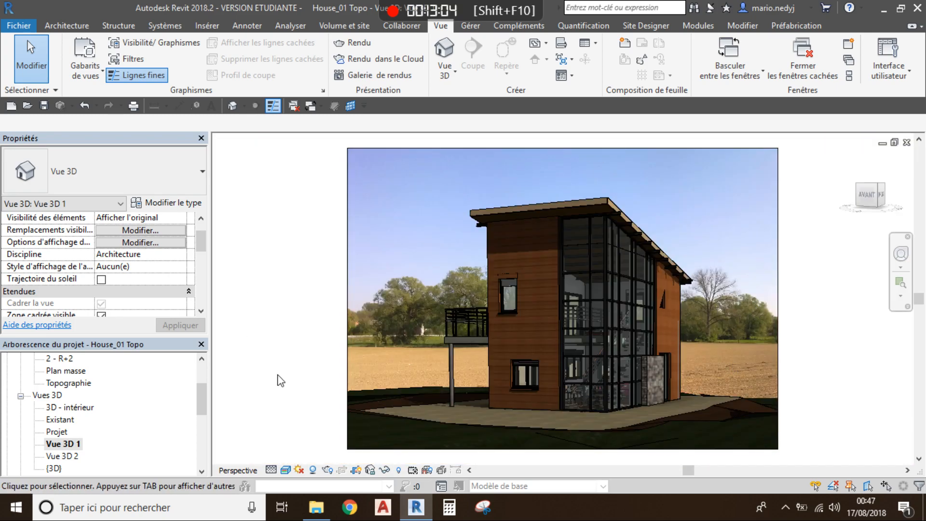
Set the rendering background to the image Champ de terre labourée.jpg, scaled to width, and confirm it.
{"action": "left_click", "coordinate": [328, 469]}
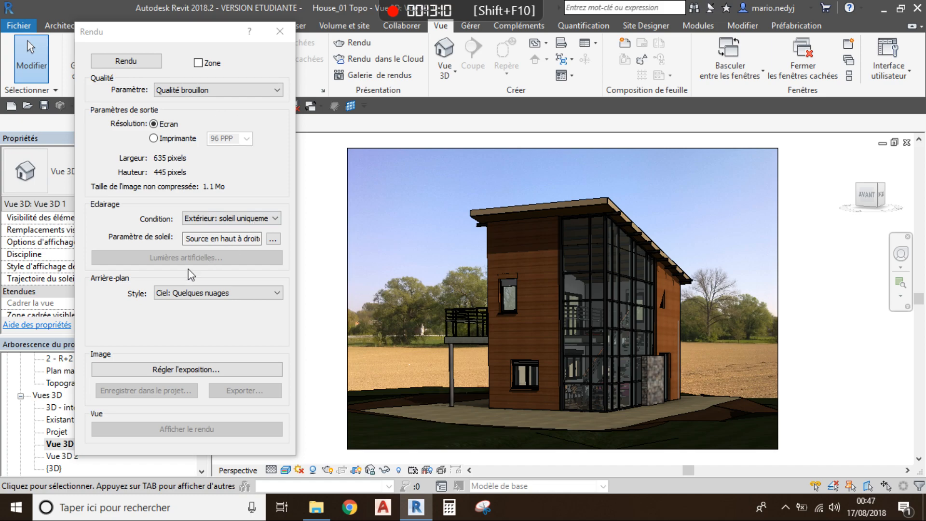
{"action": "left_click", "coordinate": [179, 294]}
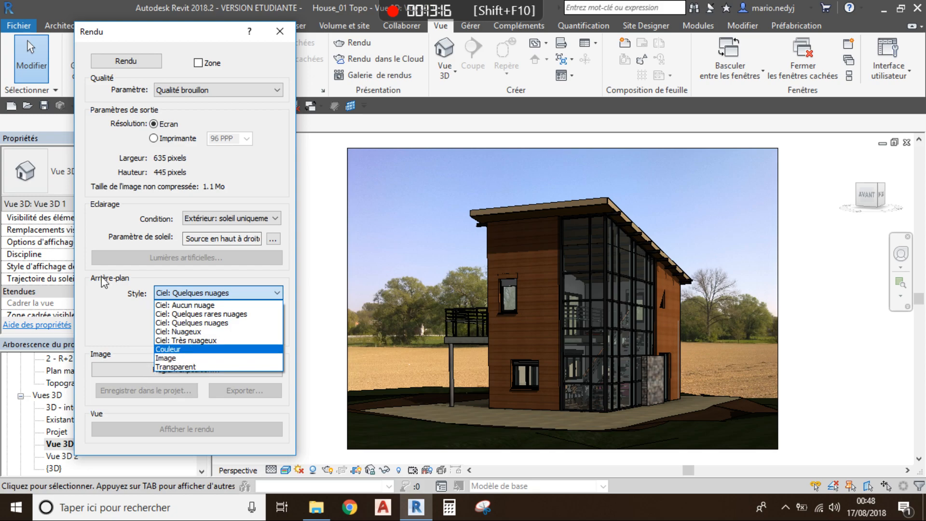
{"action": "left_click", "coordinate": [166, 359]}
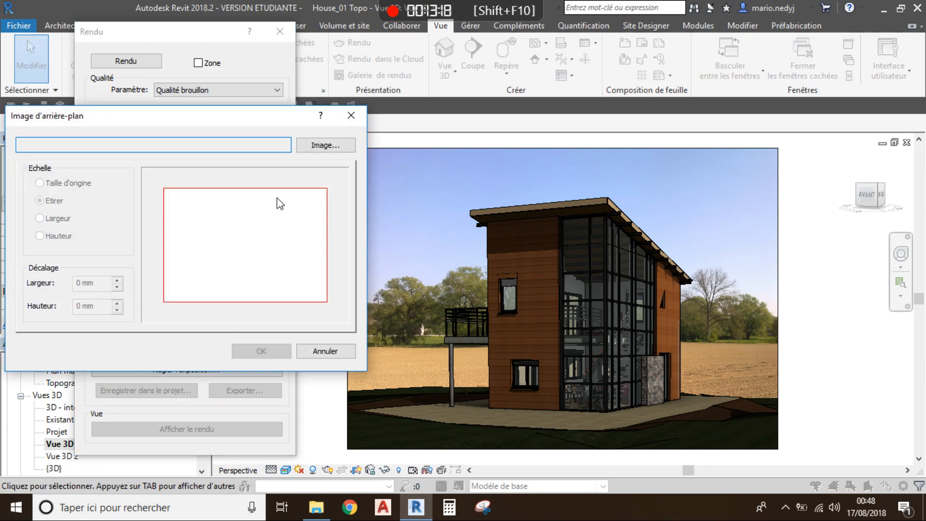
{"action": "left_click", "coordinate": [337, 145]}
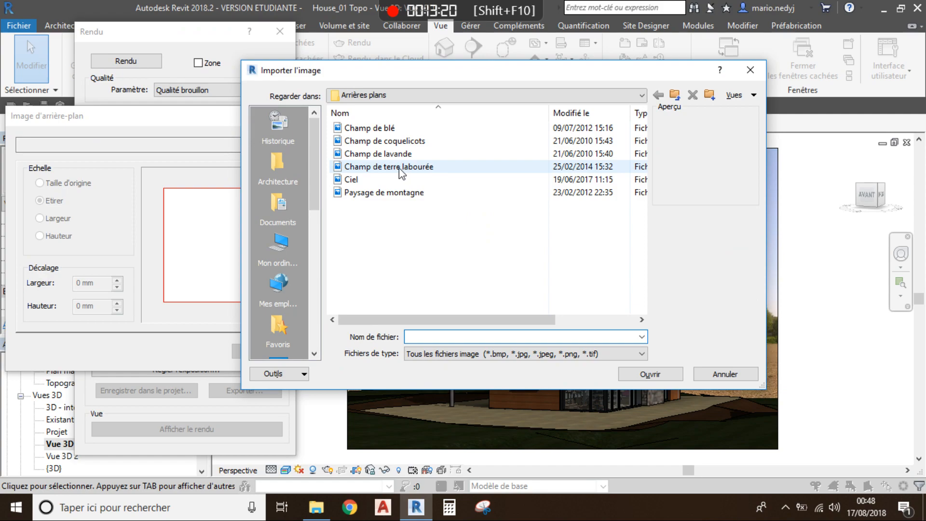
{"action": "left_click", "coordinate": [396, 168]}
{"action": "left_click", "coordinate": [650, 374]}
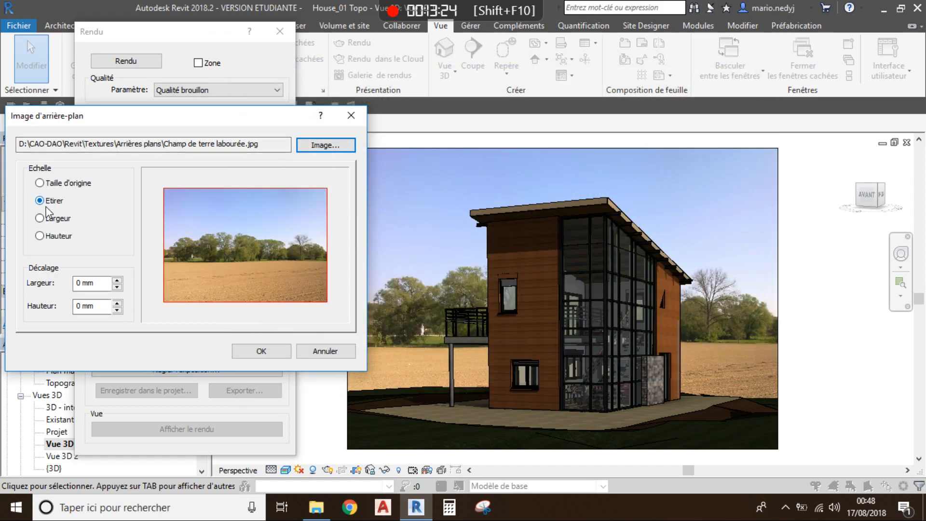
{"action": "left_click", "coordinate": [40, 218]}
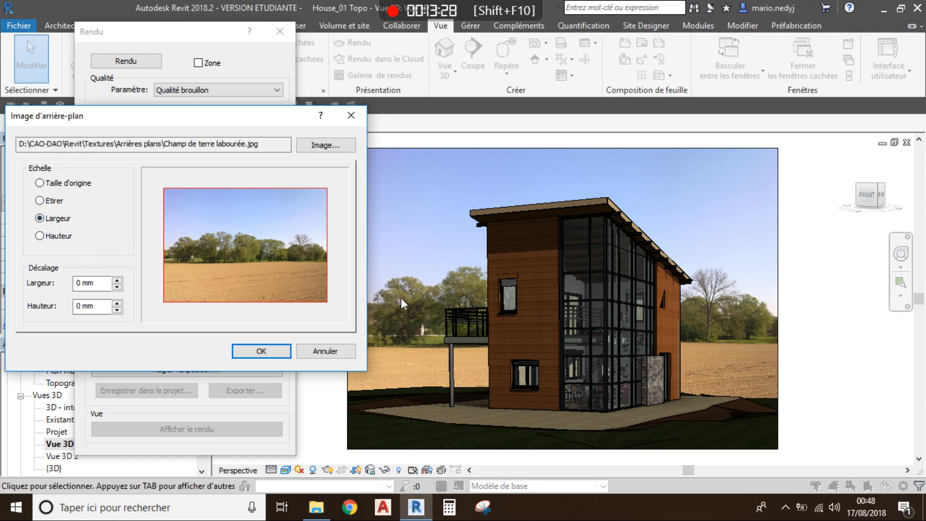
{"action": "left_click", "coordinate": [250, 353]}
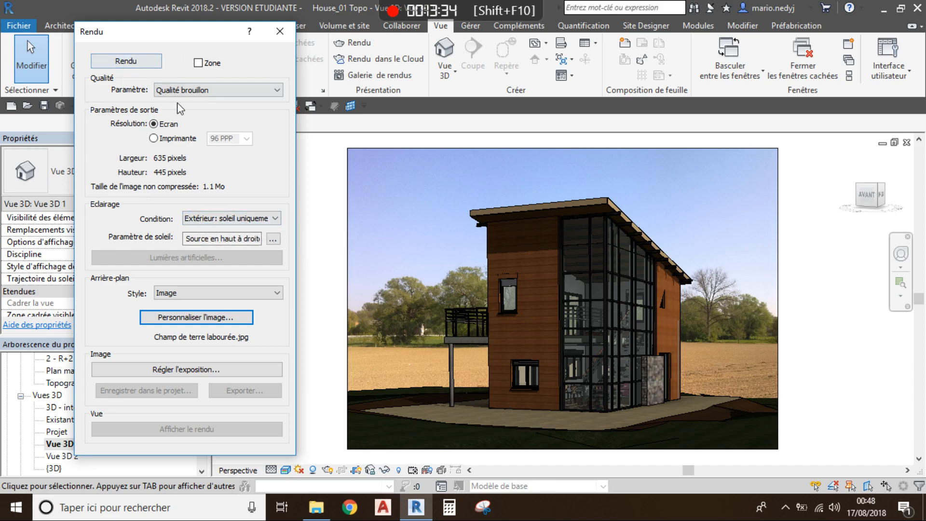
Set the render's output resolution to printer at 200 PPP.
{"action": "left_click", "coordinate": [156, 138]}
{"action": "type", "text": "200"}
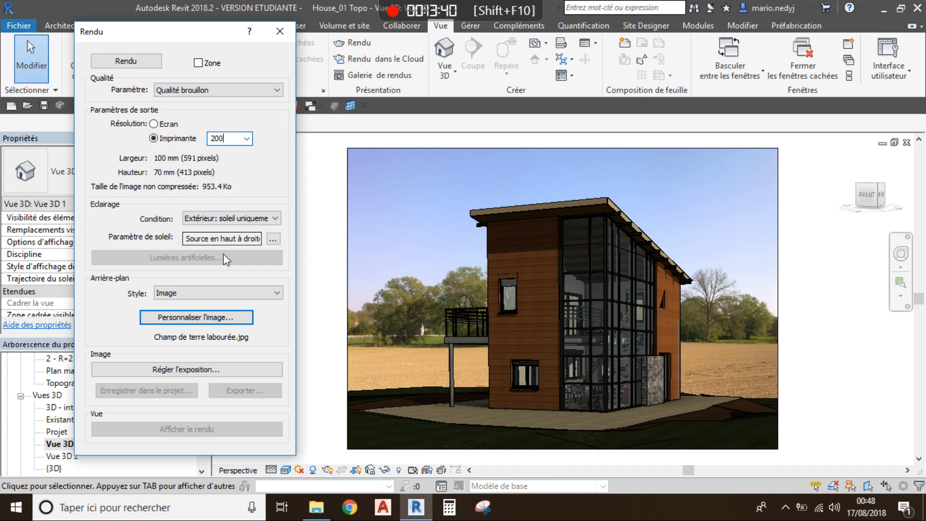
Render Vue 3D 1 at draft quality with the ploughed field background and inspect the rendered house.
{"action": "left_click", "coordinate": [125, 61]}
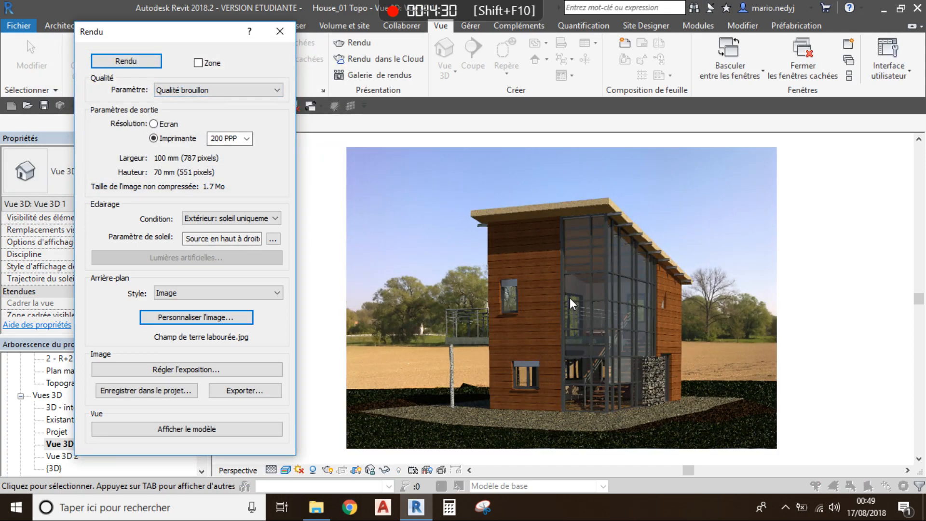
{"action": "scroll", "coordinate": [571, 303], "scroll_direction": "up", "scroll_amount": 3}
{"action": "scroll", "coordinate": [588, 284], "scroll_direction": "down", "scroll_amount": 2}
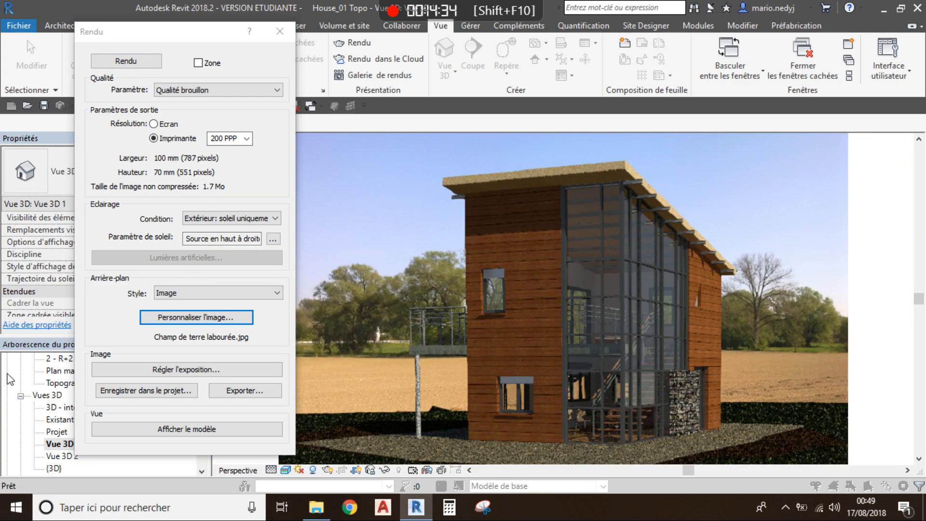
Save the rendered image in the project under the name Rendu_001.
{"action": "left_click", "coordinate": [130, 390]}
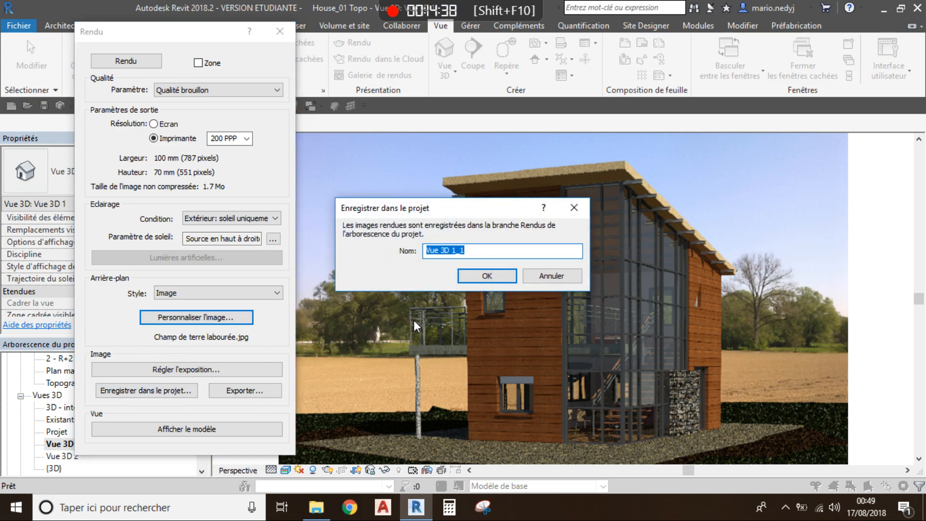
{"action": "type", "text": "Rendu"}
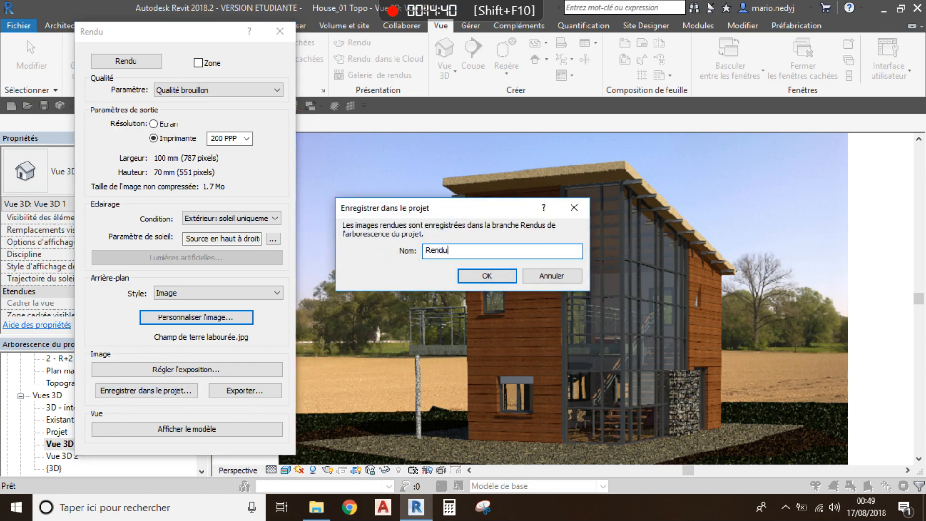
{"action": "type", "text": "_001"}
{"action": "key", "text": "Return"}
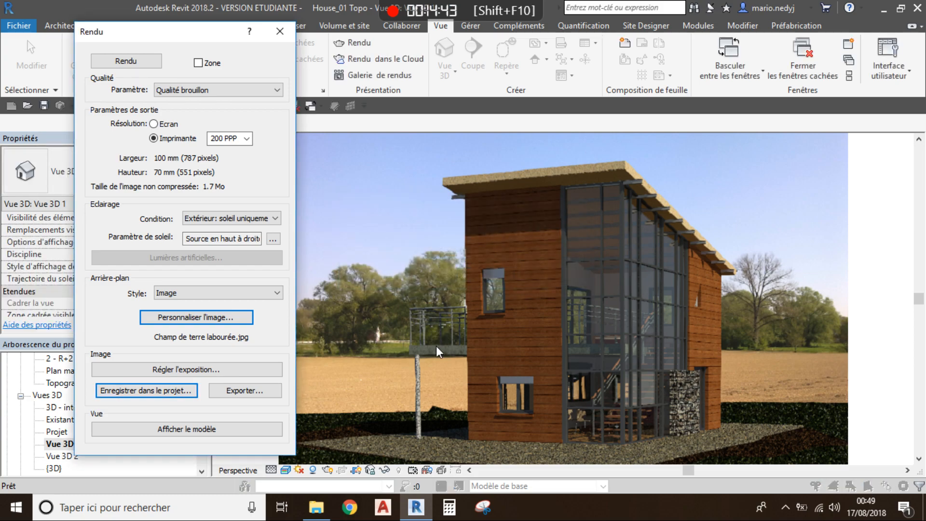
Export the rendered image to the desktop (Bureau) as a JPEG file named Rendu_001.
{"action": "left_click", "coordinate": [247, 394]}
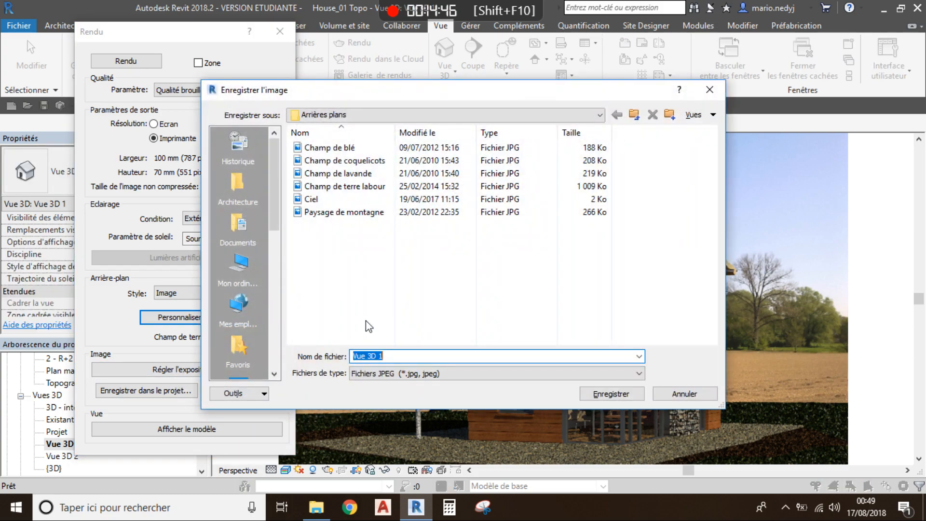
{"action": "left_click", "coordinate": [245, 289]}
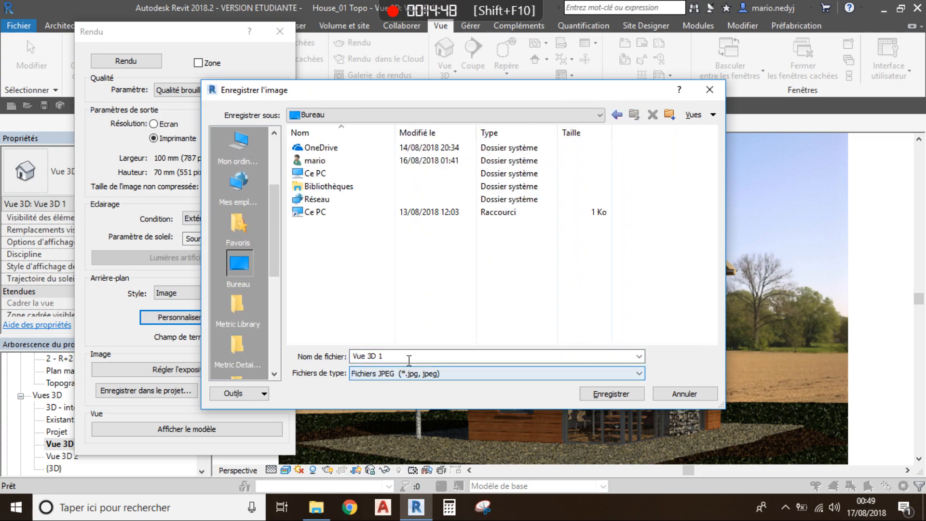
{"action": "type", "text": "Ren"}
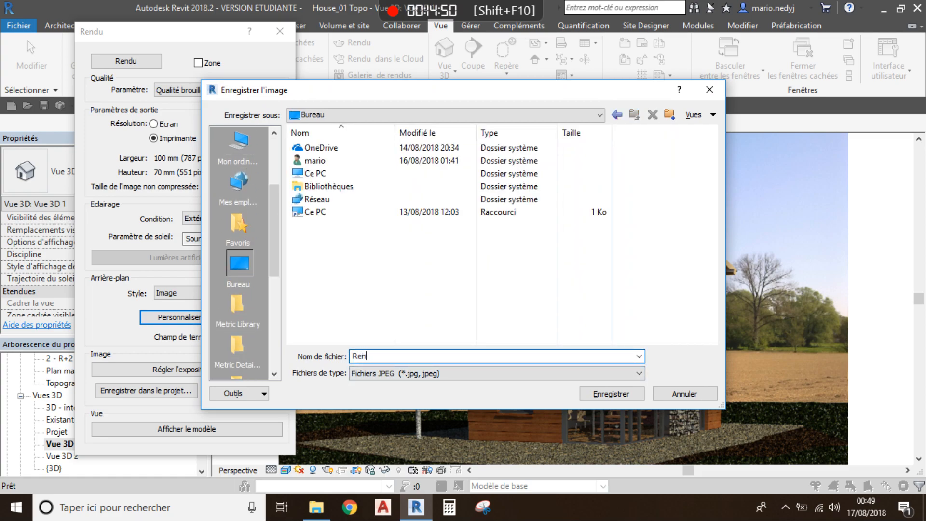
{"action": "type", "text": "du_001"}
{"action": "key", "text": "Return"}
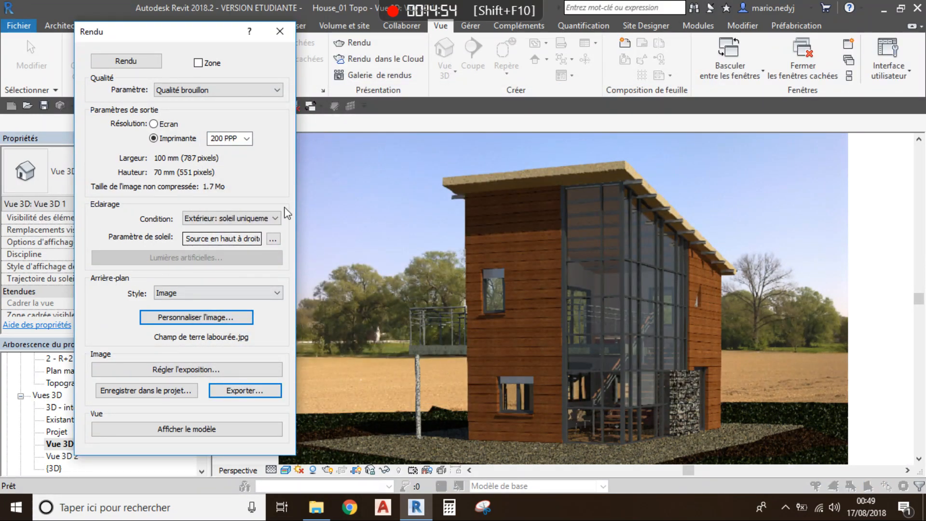
Set the rendering background style to Transparent and render the view again.
{"action": "left_click", "coordinate": [191, 293]}
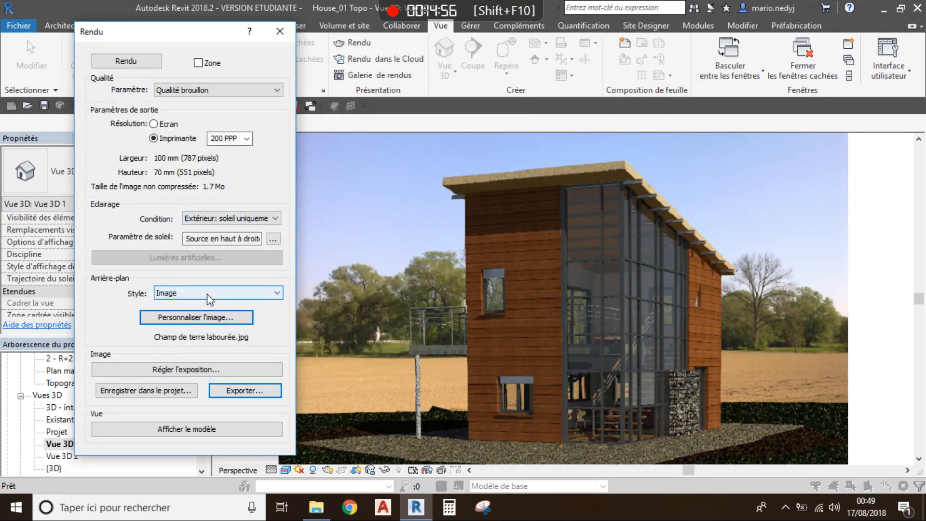
{"action": "left_click", "coordinate": [176, 366]}
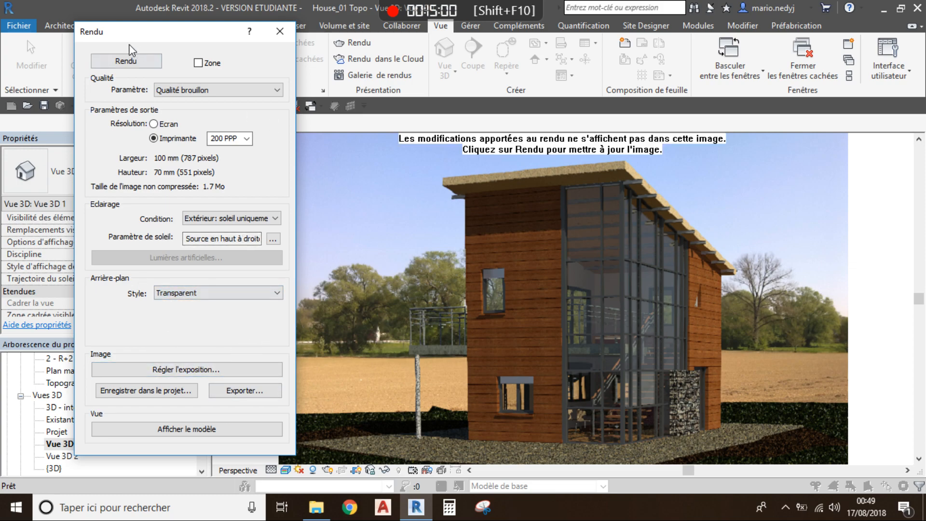
{"action": "left_click", "coordinate": [125, 62]}
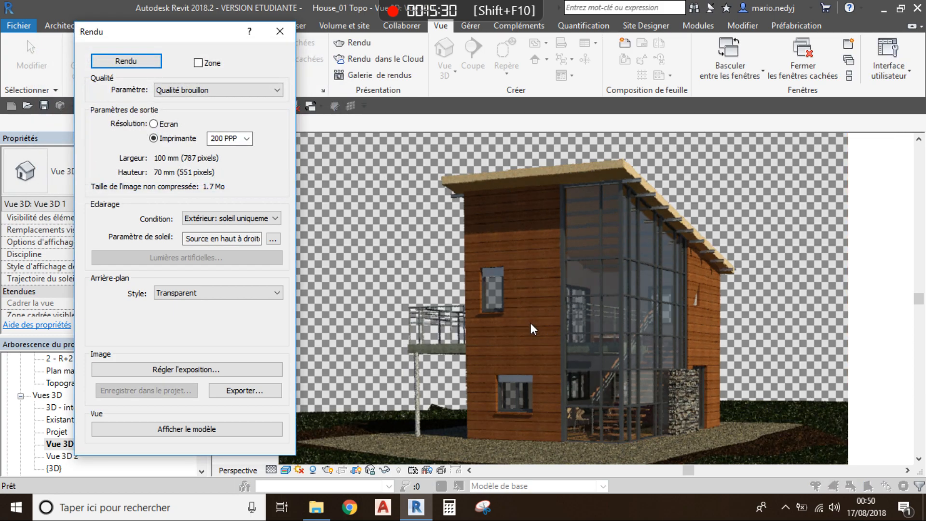
Export the transparent-background render to the desktop as a PNG file named Rendu_002.
{"action": "left_click", "coordinate": [244, 391]}
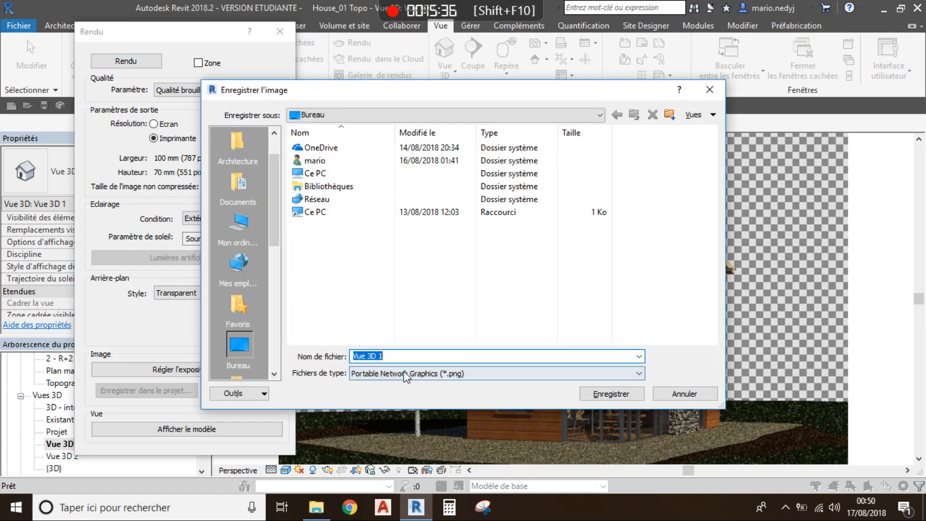
{"action": "type", "text": "Re"}
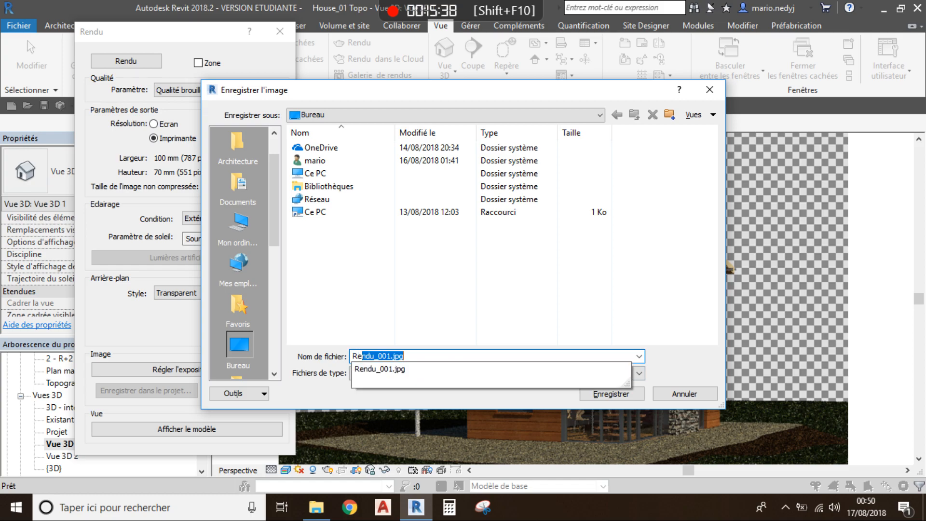
{"action": "type", "text": "ndu_002"}
{"action": "key", "text": "Return"}
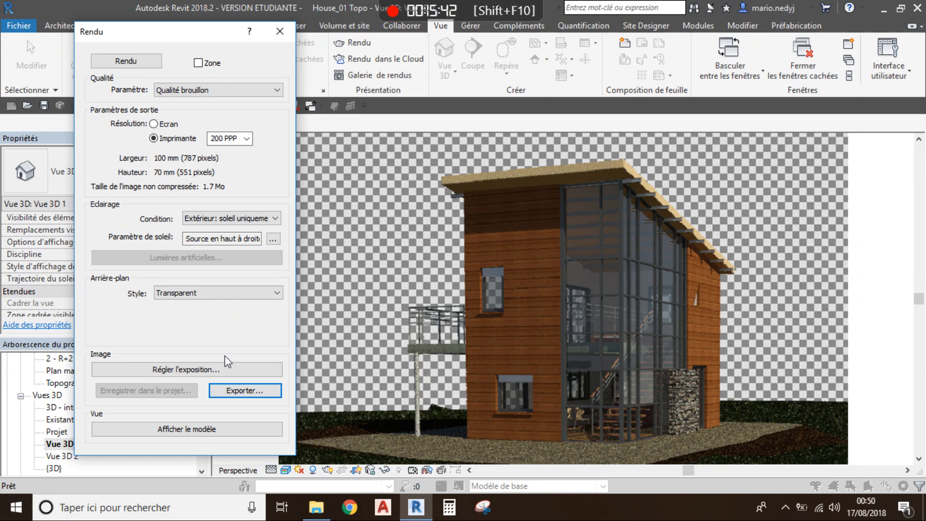
Switch the view back to the model, leave the rendering settings and close the hidden windows.
{"action": "left_click", "coordinate": [186, 430]}
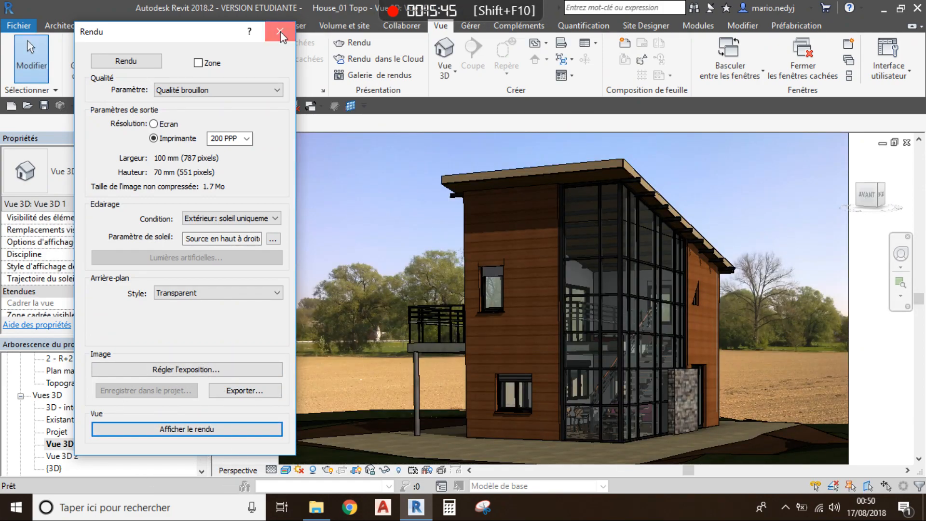
{"action": "left_click", "coordinate": [280, 31]}
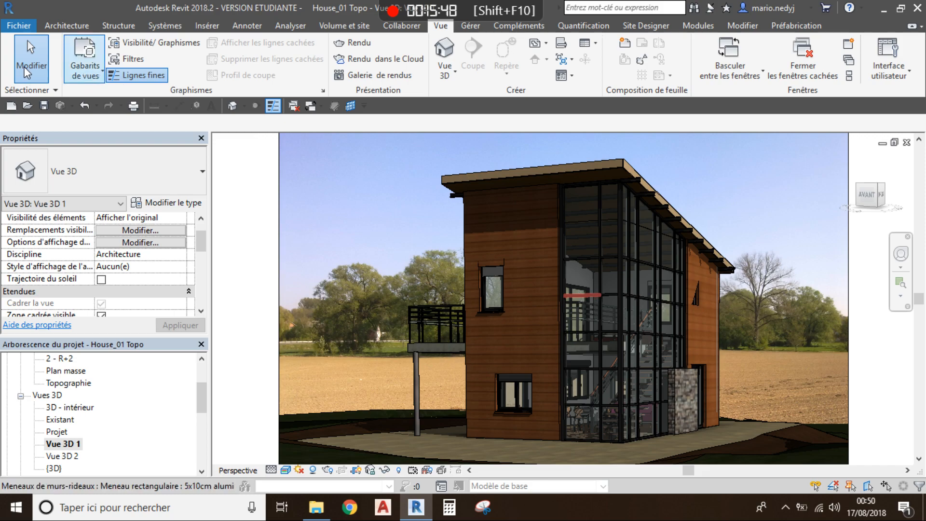
{"action": "scroll", "coordinate": [561, 316], "scroll_direction": "down", "scroll_amount": 1}
{"action": "left_click", "coordinate": [293, 107]}
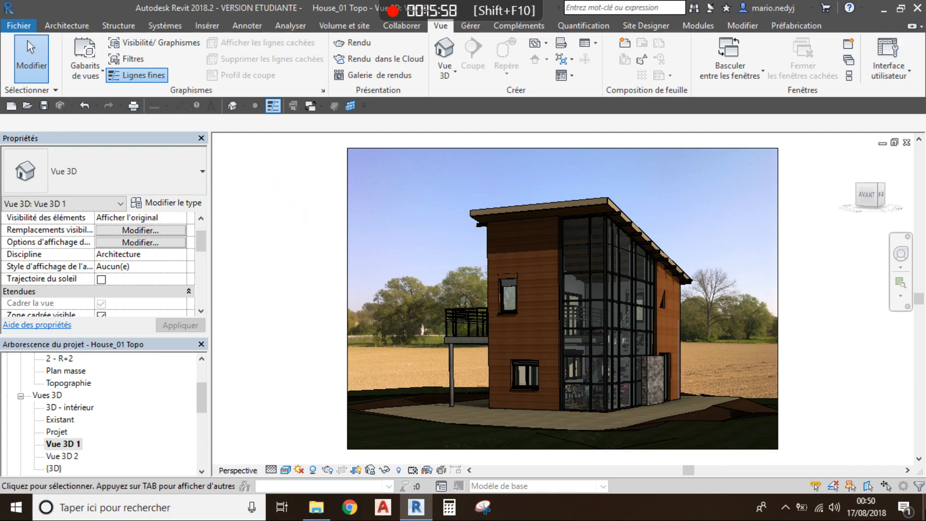
Show the desktop, move the Rendu_001 file to the floor area of the wallpaper and check its file size in its properties.
{"action": "left_click", "coordinate": [925, 510]}
{"action": "left_click_drag", "start_coordinate": [37, 26], "coordinate": [386, 341]}
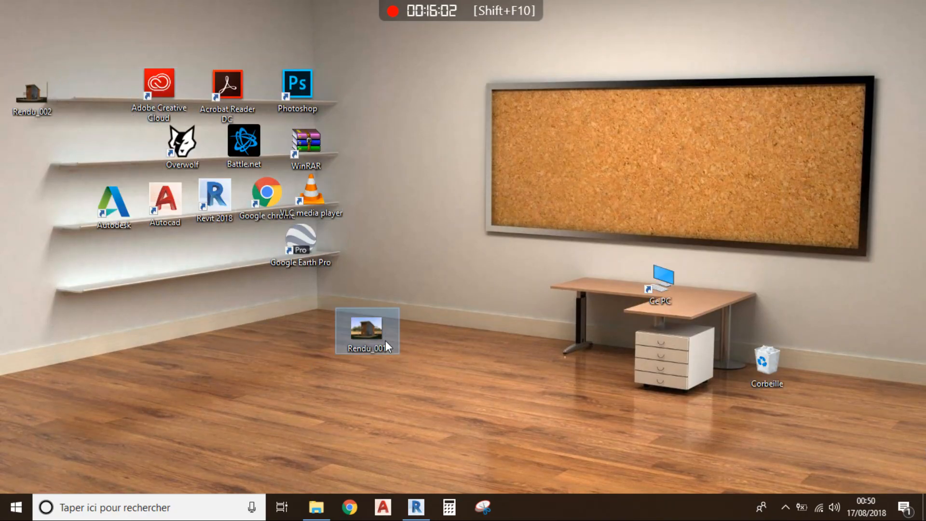
{"action": "right_click", "coordinate": [360, 334]}
{"action": "left_click", "coordinate": [392, 479]}
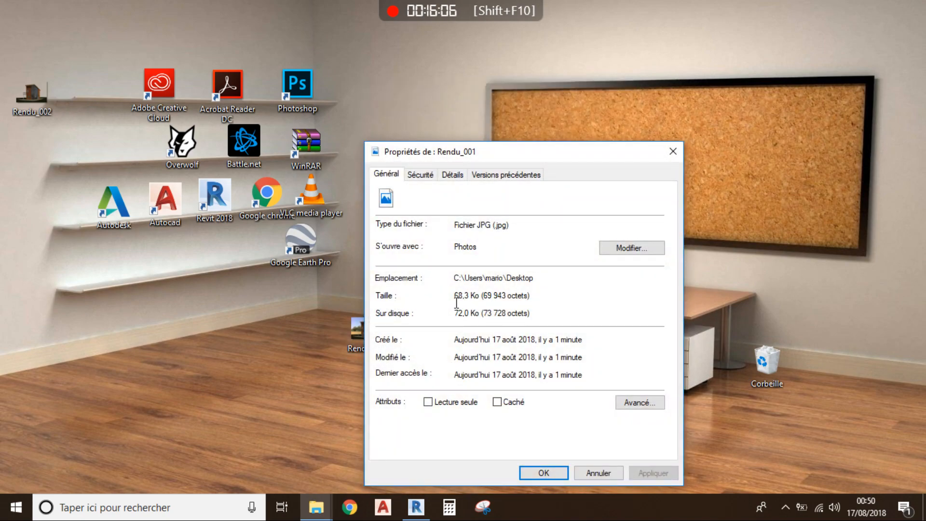
{"action": "left_click", "coordinate": [463, 299]}
{"action": "left_click_drag", "start_coordinate": [535, 296], "coordinate": [444, 296]}
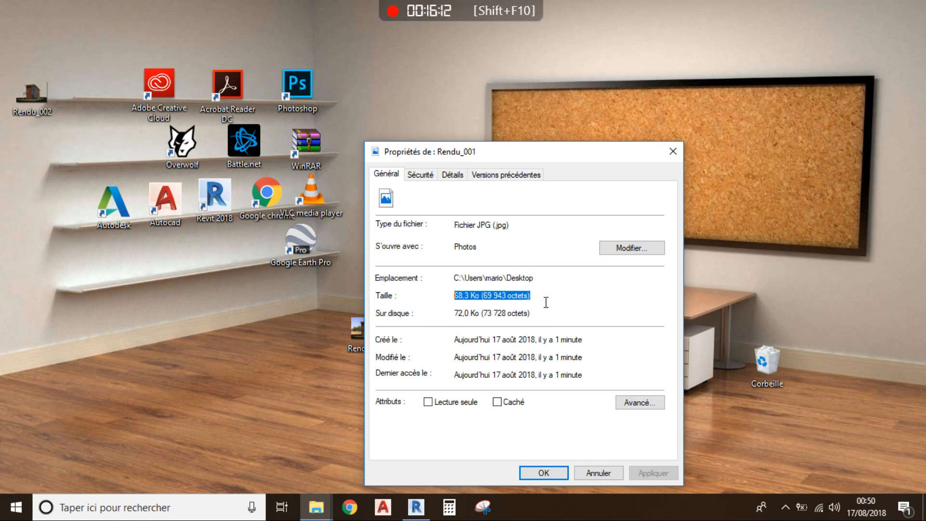
{"action": "left_click", "coordinate": [598, 473]}
Open Rendu_001 in Photos, examine the roof edge and glazed facade up close, and close the image.
{"action": "left_click", "coordinate": [367, 331]}
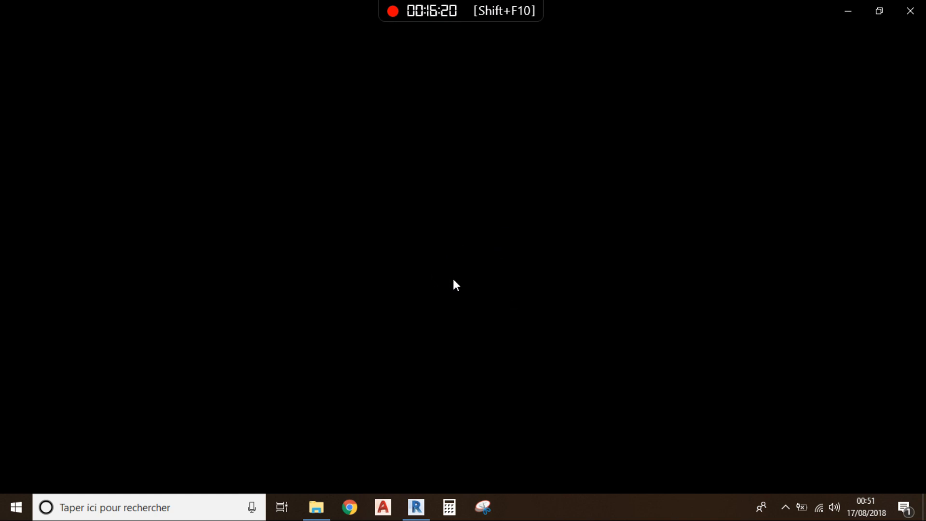
{"action": "left_click", "coordinate": [910, 11]}
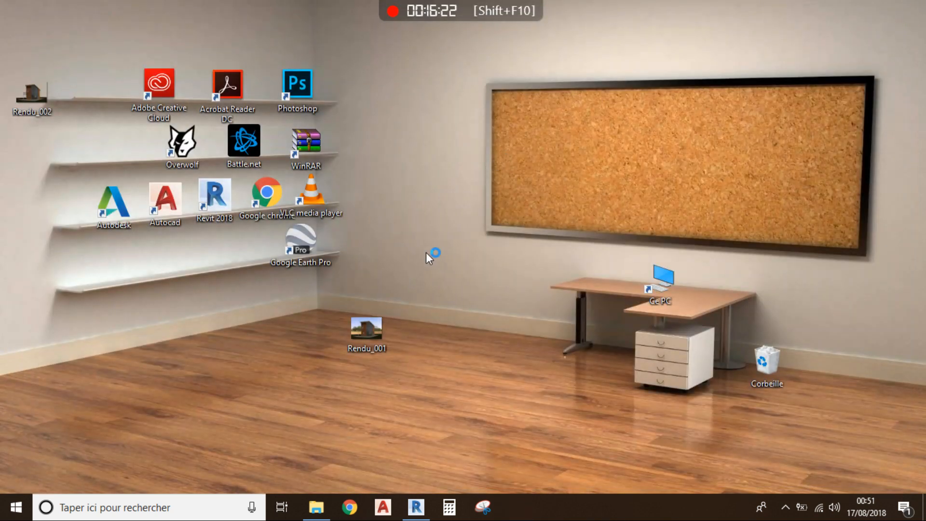
{"action": "right_click", "coordinate": [368, 326]}
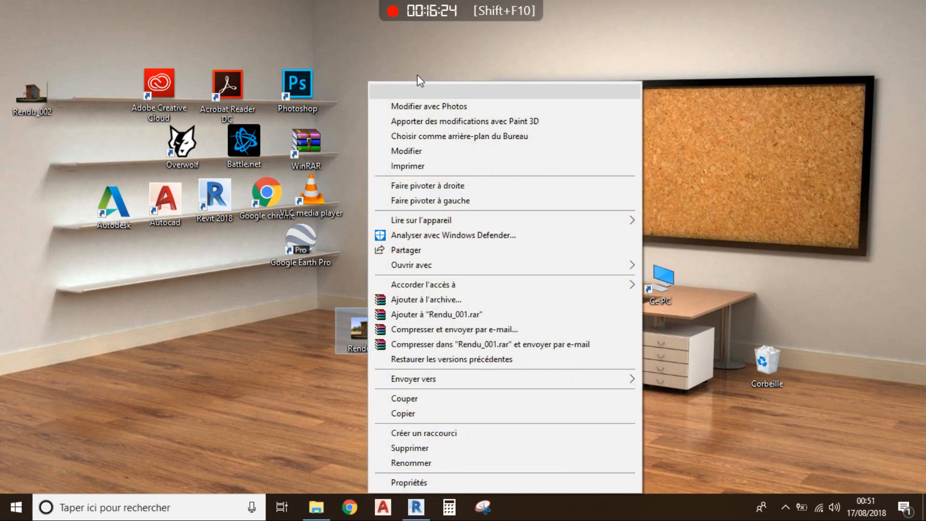
{"action": "left_click", "coordinate": [415, 87]}
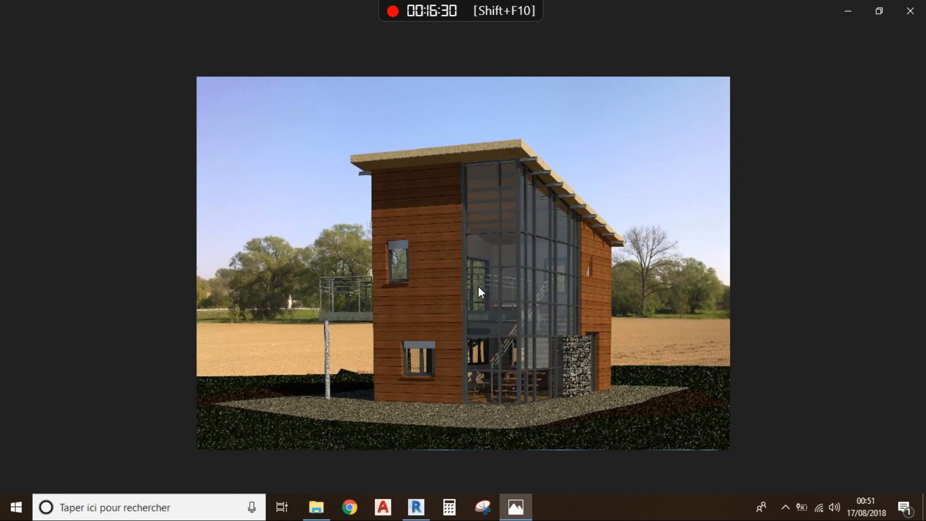
{"action": "key", "text": "ctrl"}
{"action": "scroll", "coordinate": [479, 286], "scroll_direction": "up", "scroll_amount": 3, "text": "ctrl"}
{"action": "scroll", "coordinate": [479, 285], "scroll_direction": "up", "scroll_amount": 3, "text": "ctrl"}
{"action": "scroll", "coordinate": [479, 285], "scroll_direction": "down", "scroll_amount": 2, "text": "ctrl"}
{"action": "scroll", "coordinate": [478, 286], "scroll_direction": "up", "scroll_amount": 2, "text": "ctrl"}
{"action": "left_click_drag", "start_coordinate": [676, 210], "coordinate": [381, 382]}
{"action": "left_click_drag", "start_coordinate": [505, 207], "coordinate": [557, 333]}
{"action": "left_click_drag", "start_coordinate": [548, 260], "coordinate": [602, 352]}
{"action": "scroll", "coordinate": [623, 354], "scroll_direction": "down", "scroll_amount": 5, "text": "ctrl"}
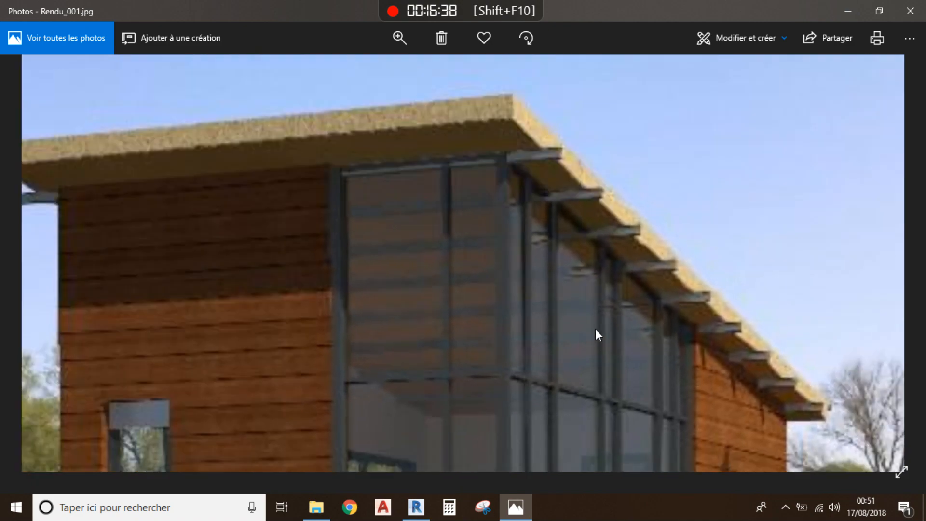
{"action": "scroll", "coordinate": [595, 330], "scroll_direction": "down", "scroll_amount": 4, "text": "ctrl"}
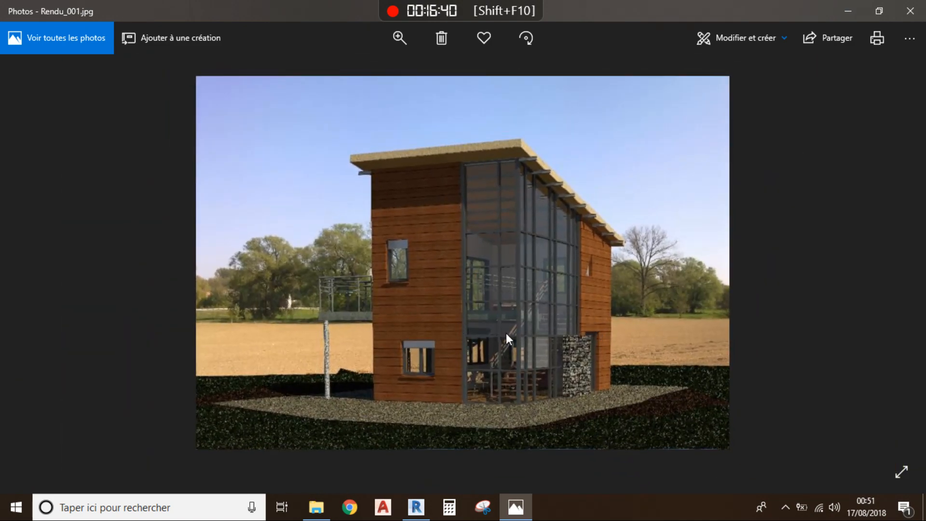
{"action": "left_click", "coordinate": [911, 10]}
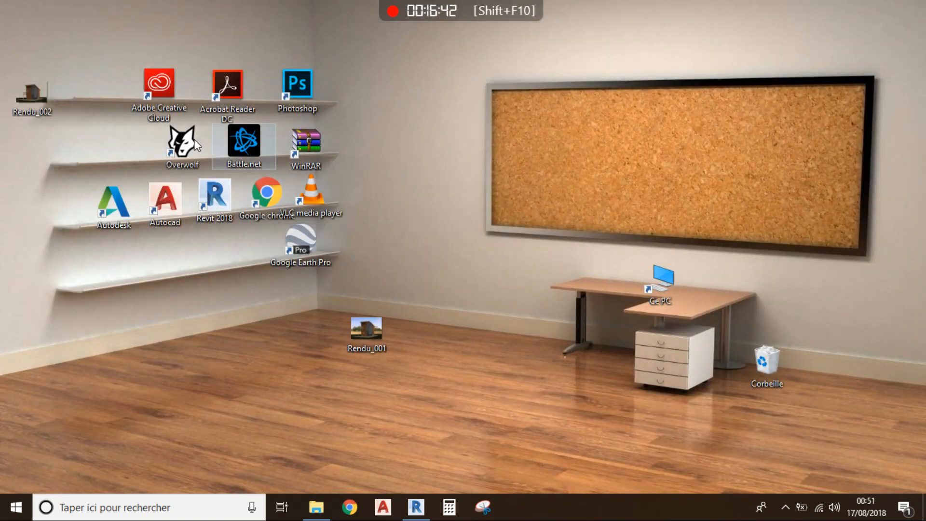
Move the Rendu_002 file near Rendu_001 on the desktop, view it in Photos and close it.
{"action": "left_click_drag", "start_coordinate": [25, 86], "coordinate": [293, 369]}
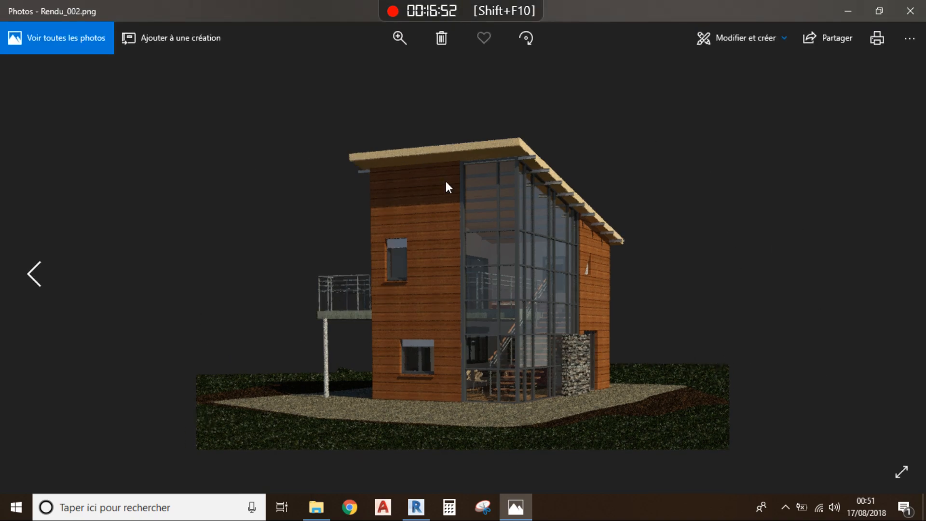
{"action": "left_click", "coordinate": [911, 10]}
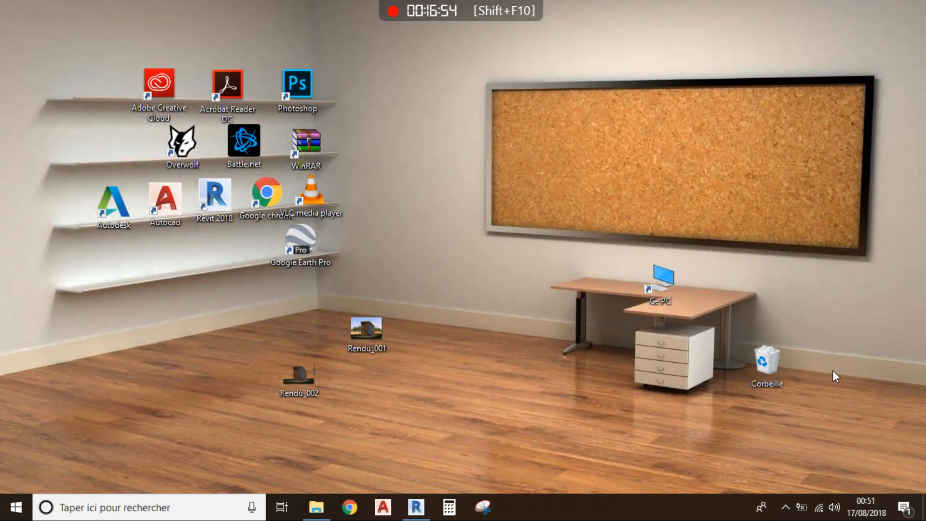
Empty the recycle bin, permanently deleting its contents.
{"action": "right_click", "coordinate": [772, 360]}
{"action": "left_click", "coordinate": [775, 379]}
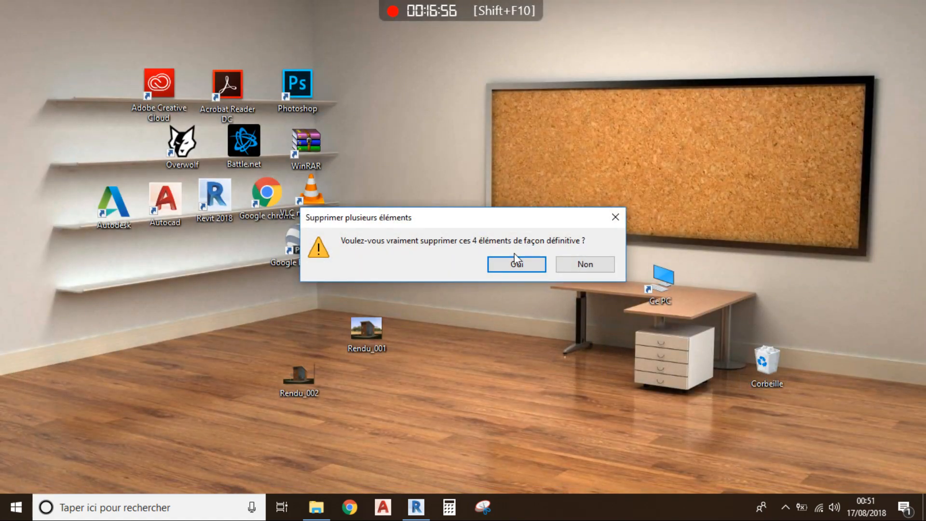
{"action": "left_click", "coordinate": [504, 267]}
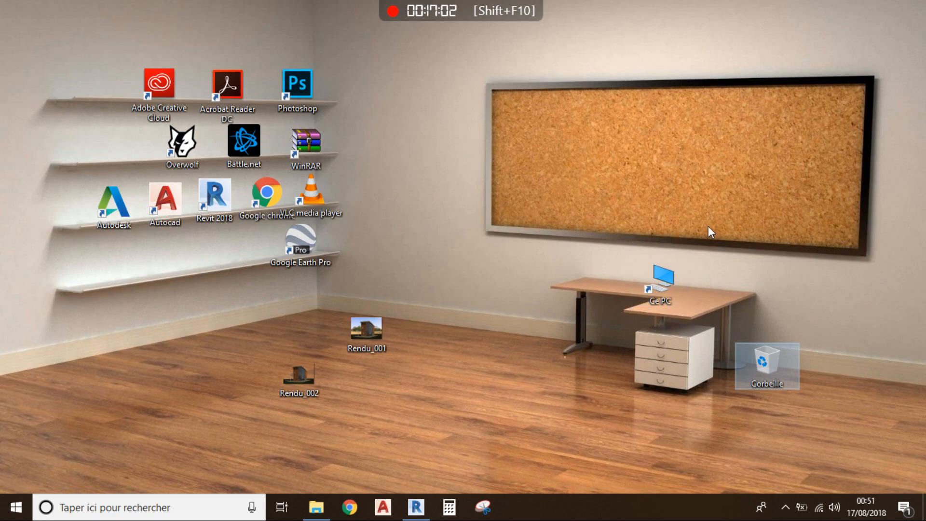
{"action": "mouse_move", "coordinate": [461, 13]}
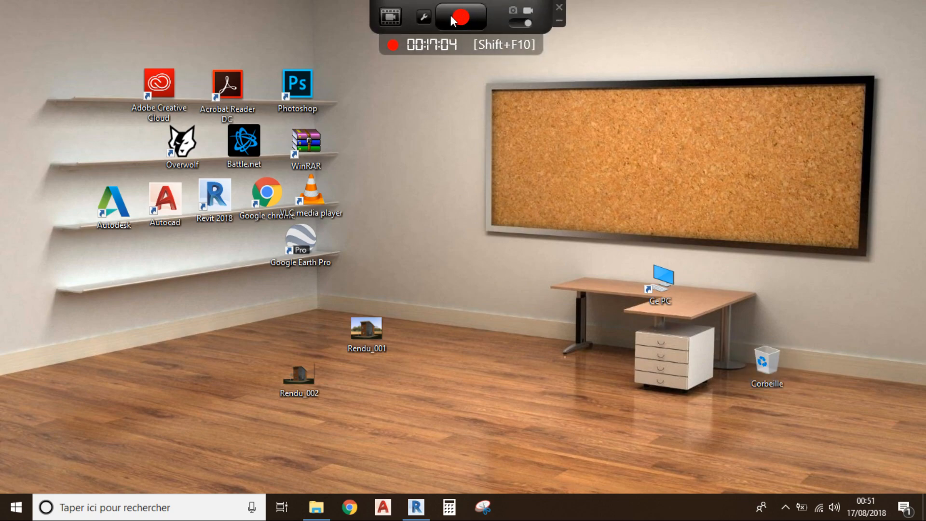